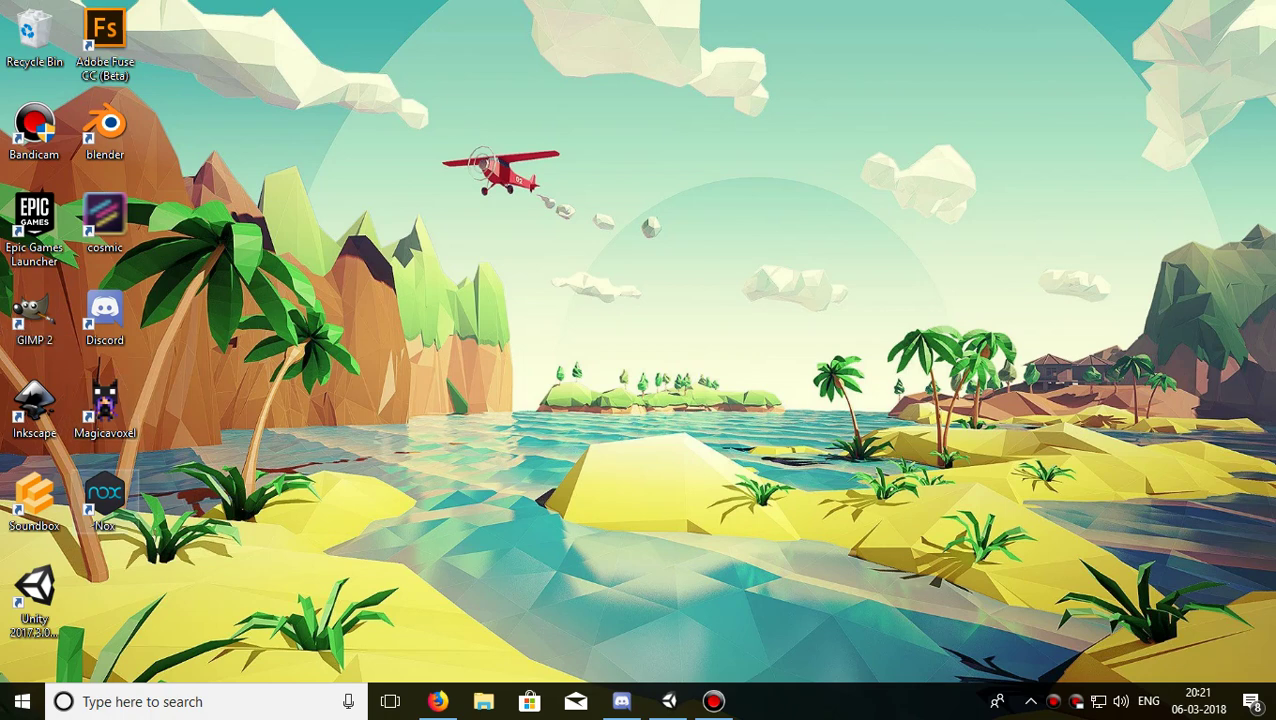
# Launch Unity 2017.3 from its desktop shortcut and open the DL-Cube project's DL scene
pyautogui.click(34, 592)
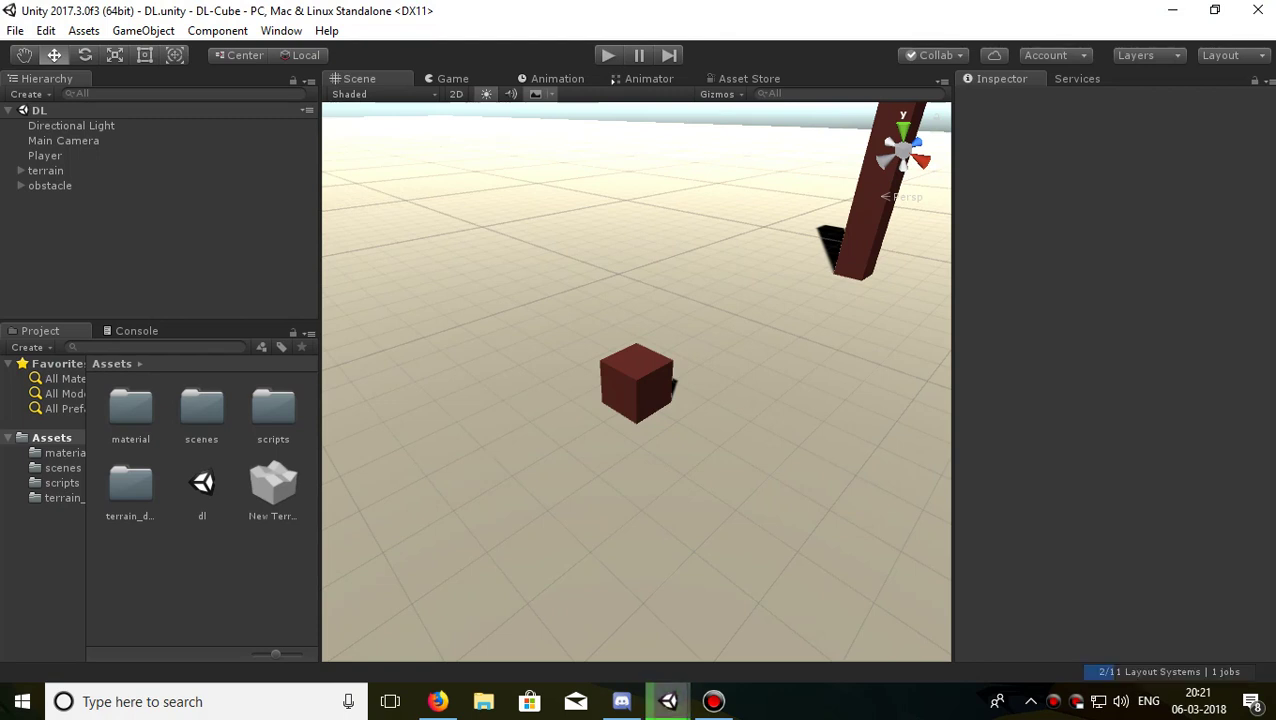
# Remove the existing Capsule Collider from the Player cube
pyautogui.click(44, 155)
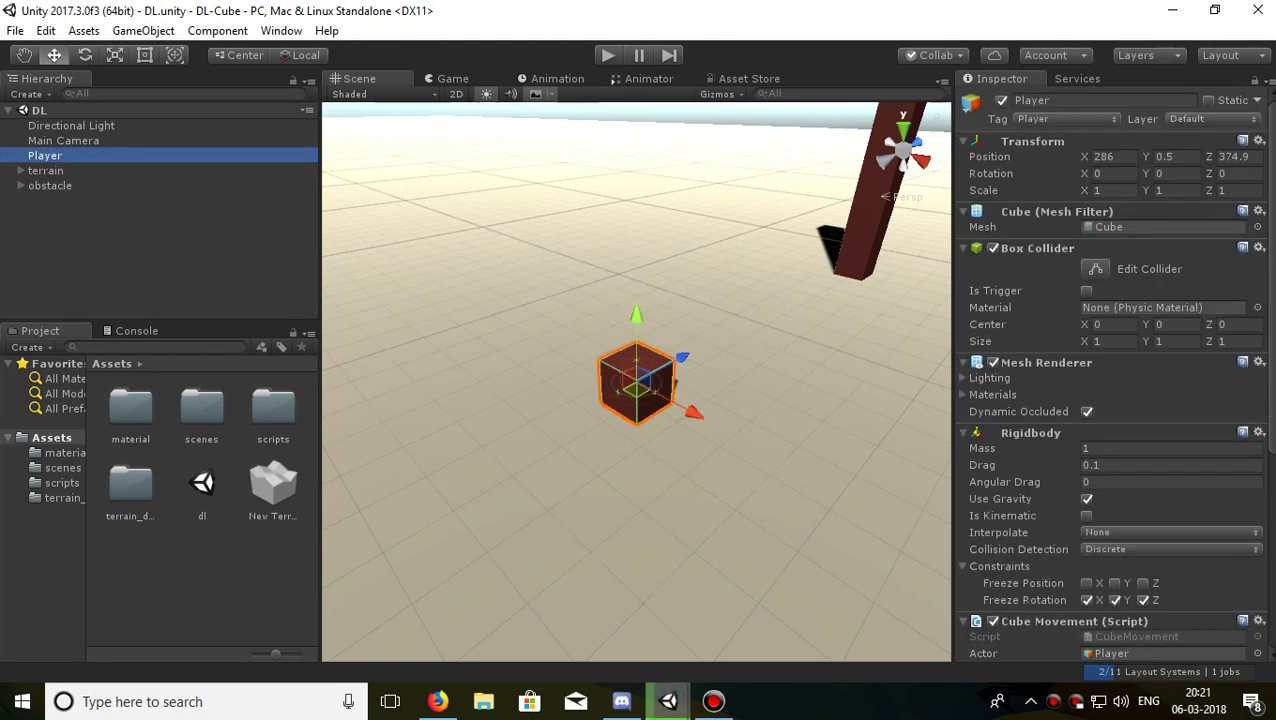
pyautogui.scroll(-5, 1110, 380)
pyautogui.scroll(2, 1110, 380)
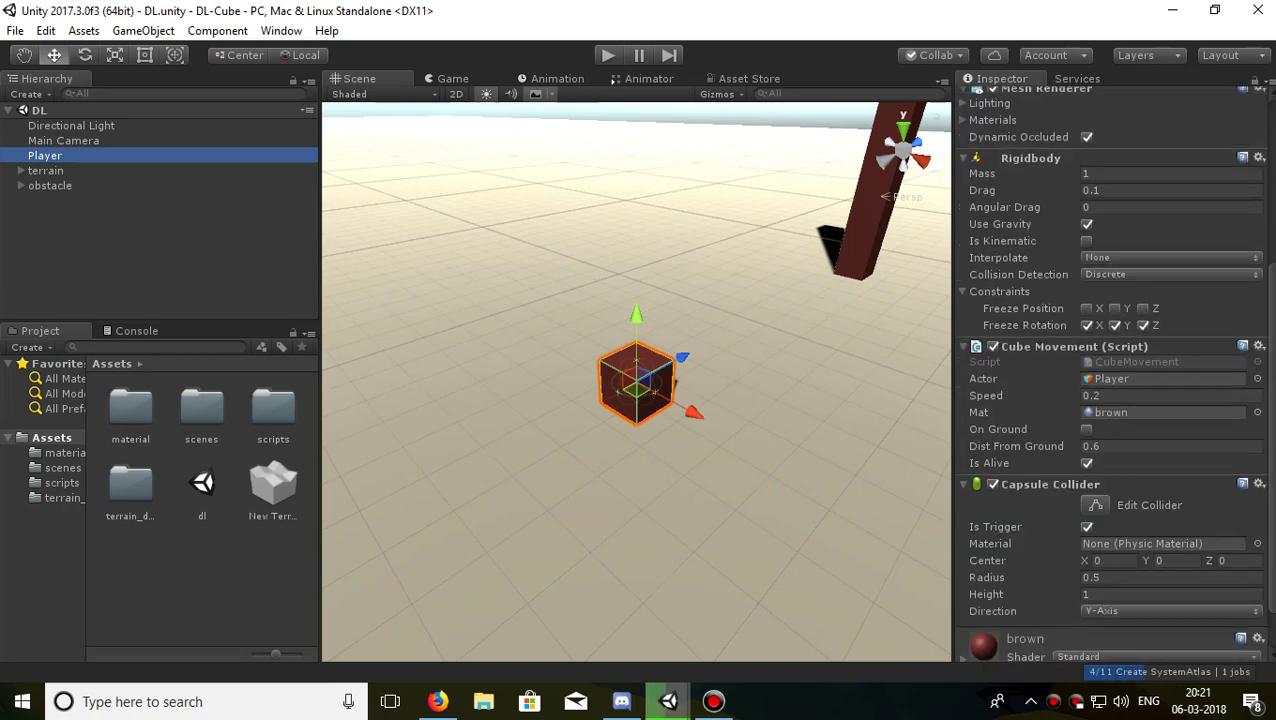
pyautogui.click(1259, 484)
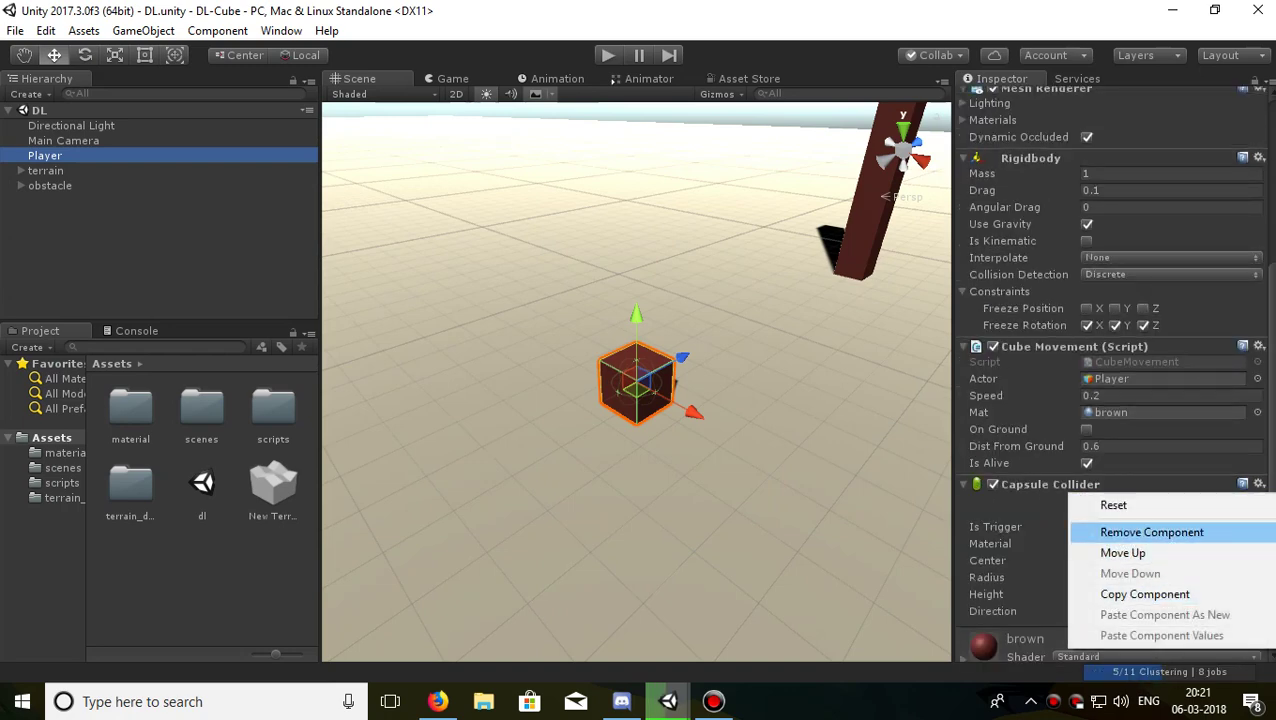
pyautogui.click(1152, 532)
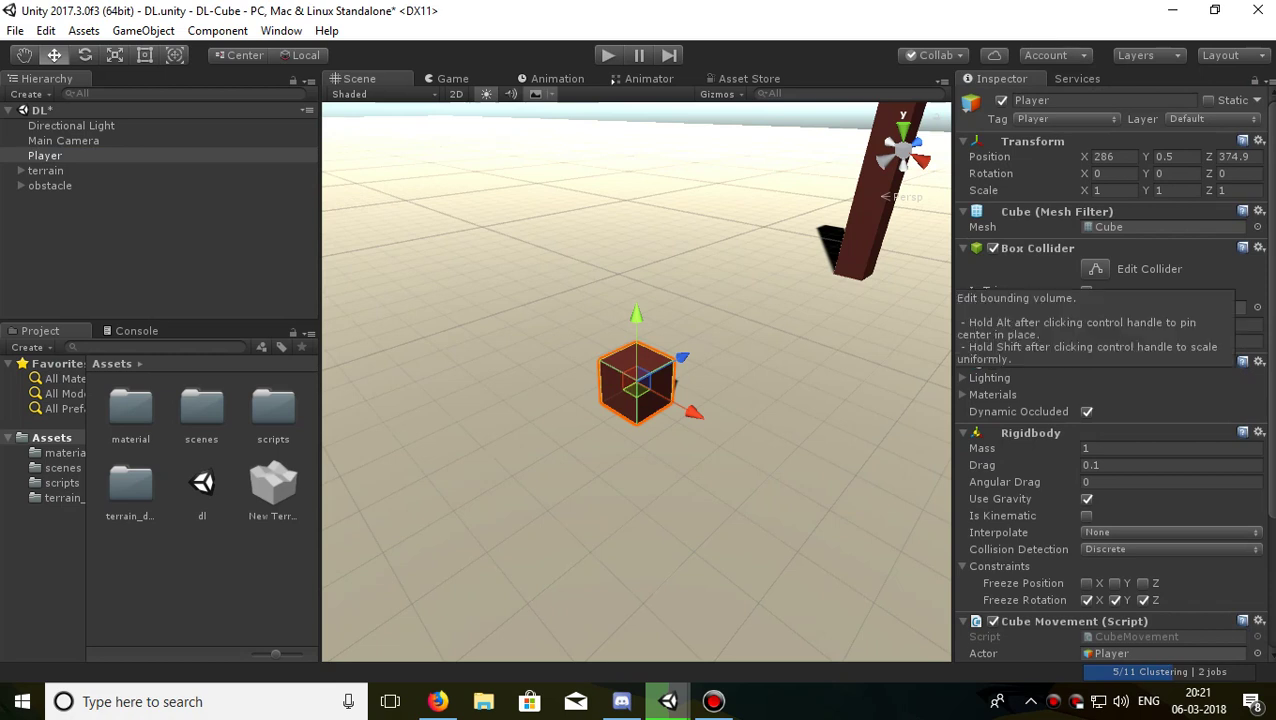
# Add a new Capsule Collider to Player with Is Trigger ticked
pyautogui.scroll(-5, 1110, 400)
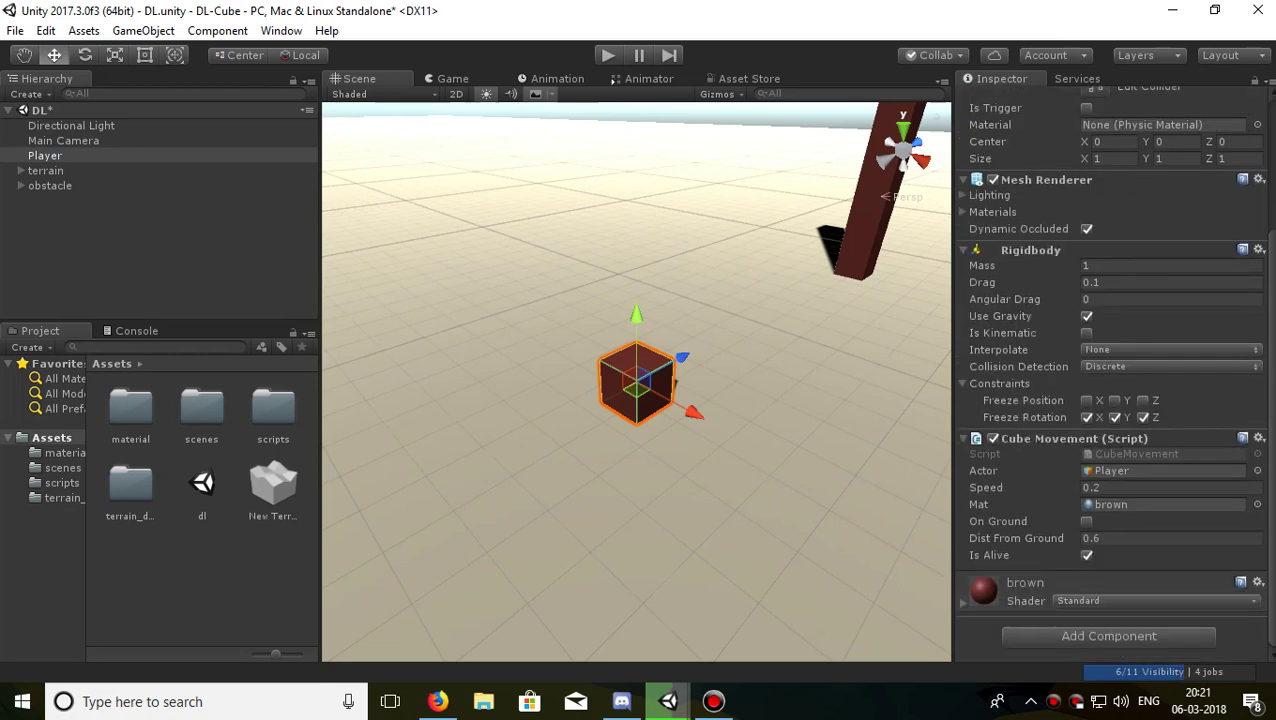
pyautogui.click(1109, 636)
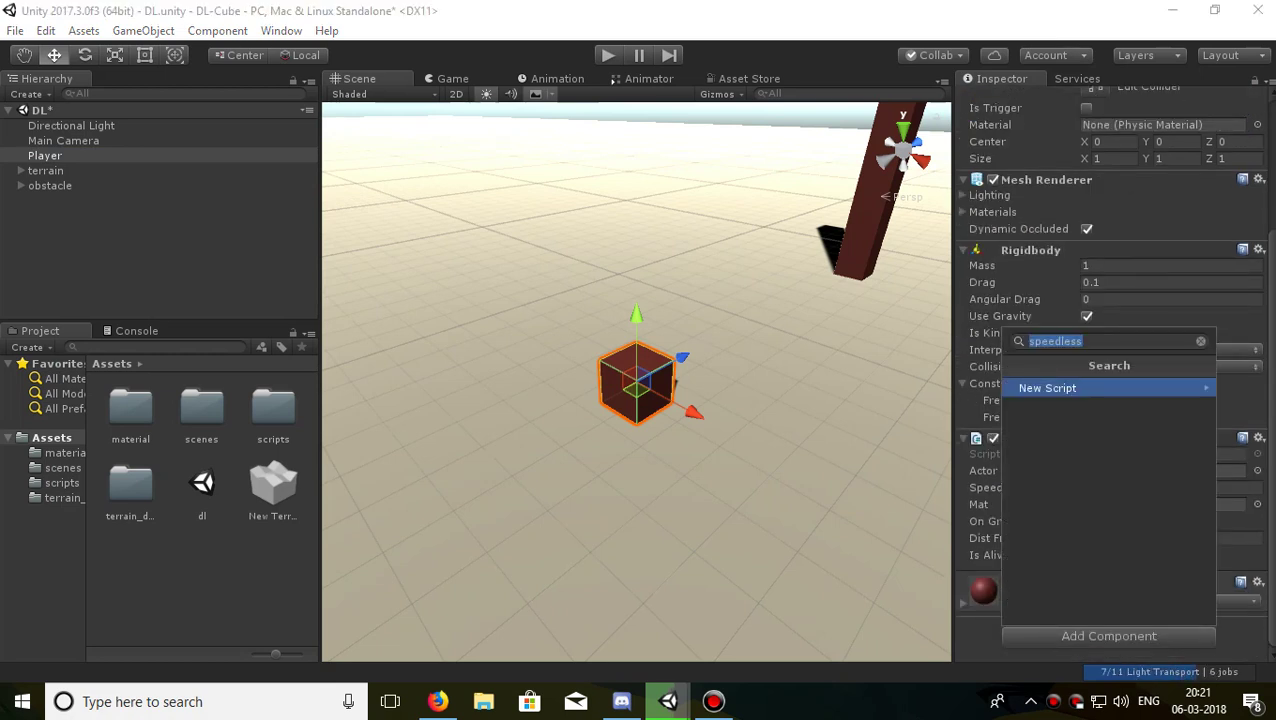
pyautogui.write('cap')
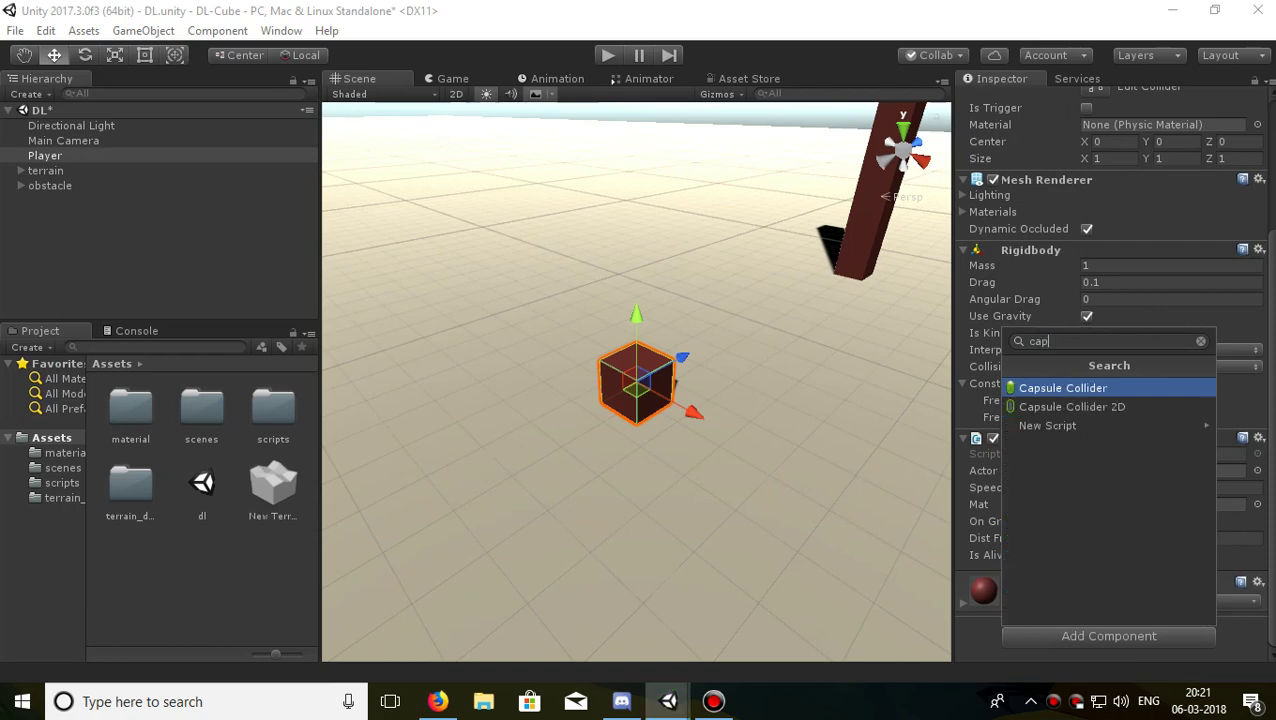
pyautogui.write('su')
pyautogui.press('Return')
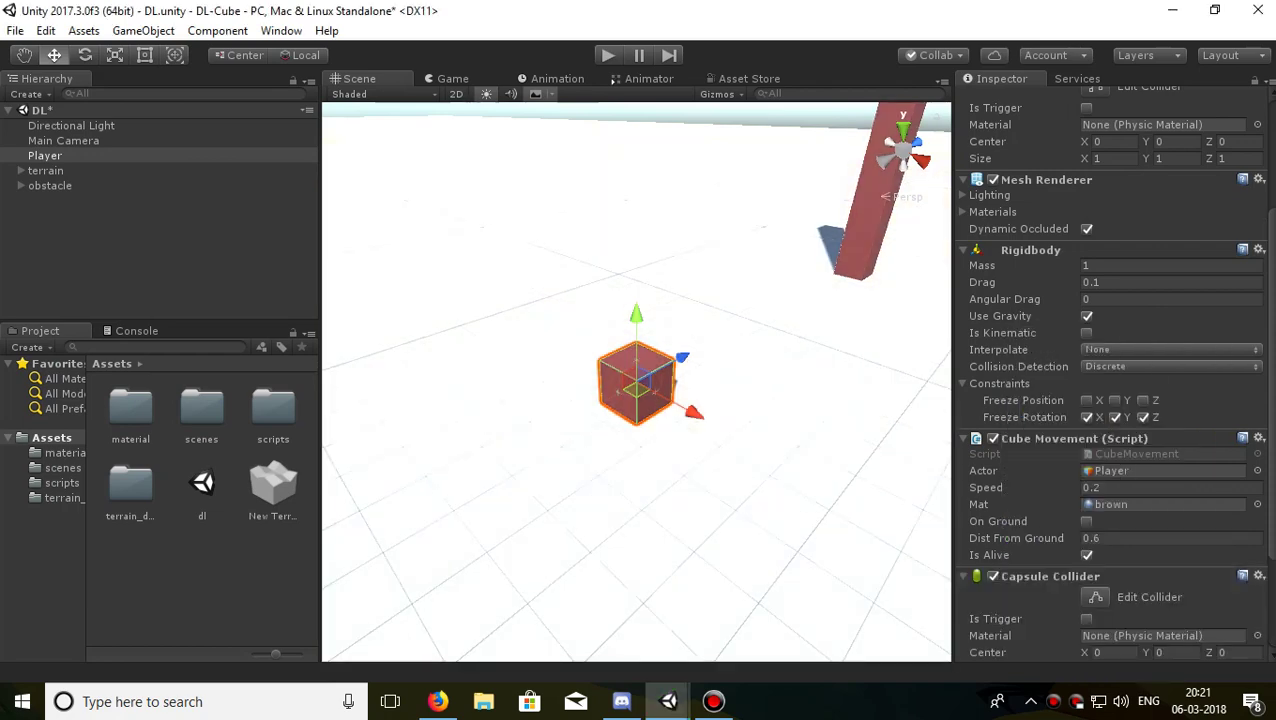
pyautogui.scroll(-3, 1112, 370)
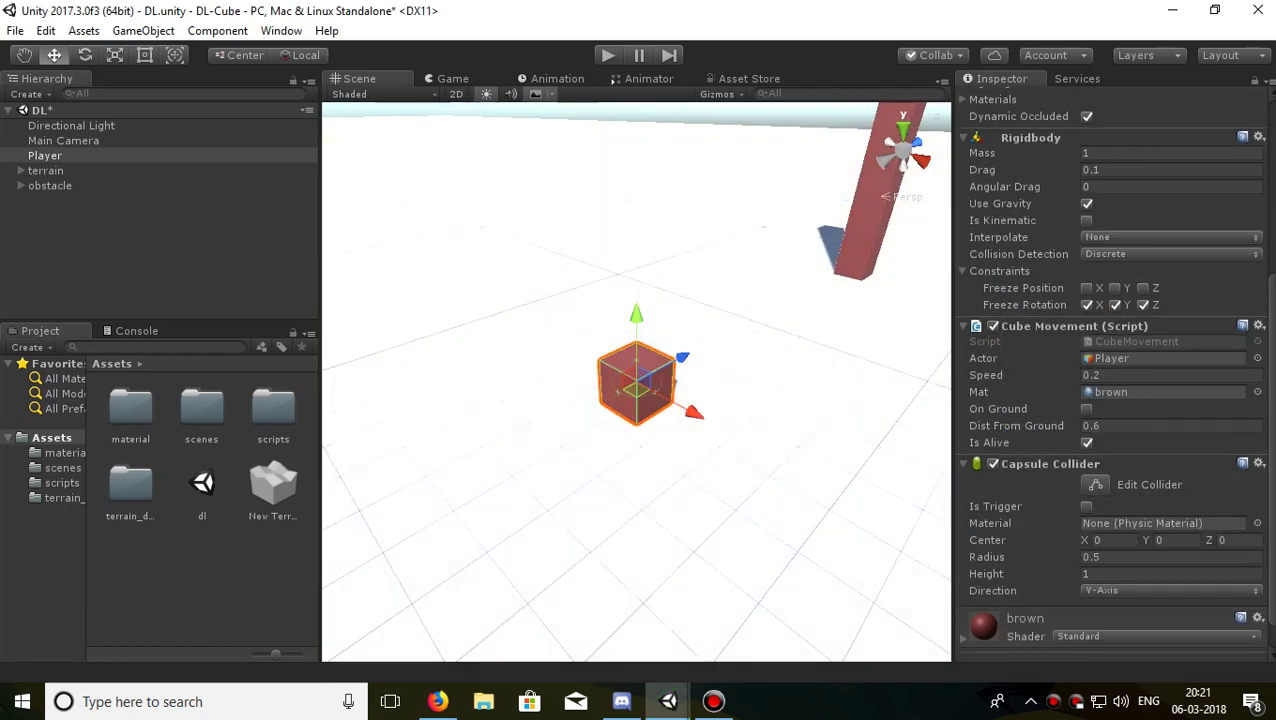
pyautogui.click(1086, 506)
pyautogui.scroll(5, 1112, 380)
pyautogui.scroll(-5, 1112, 380)
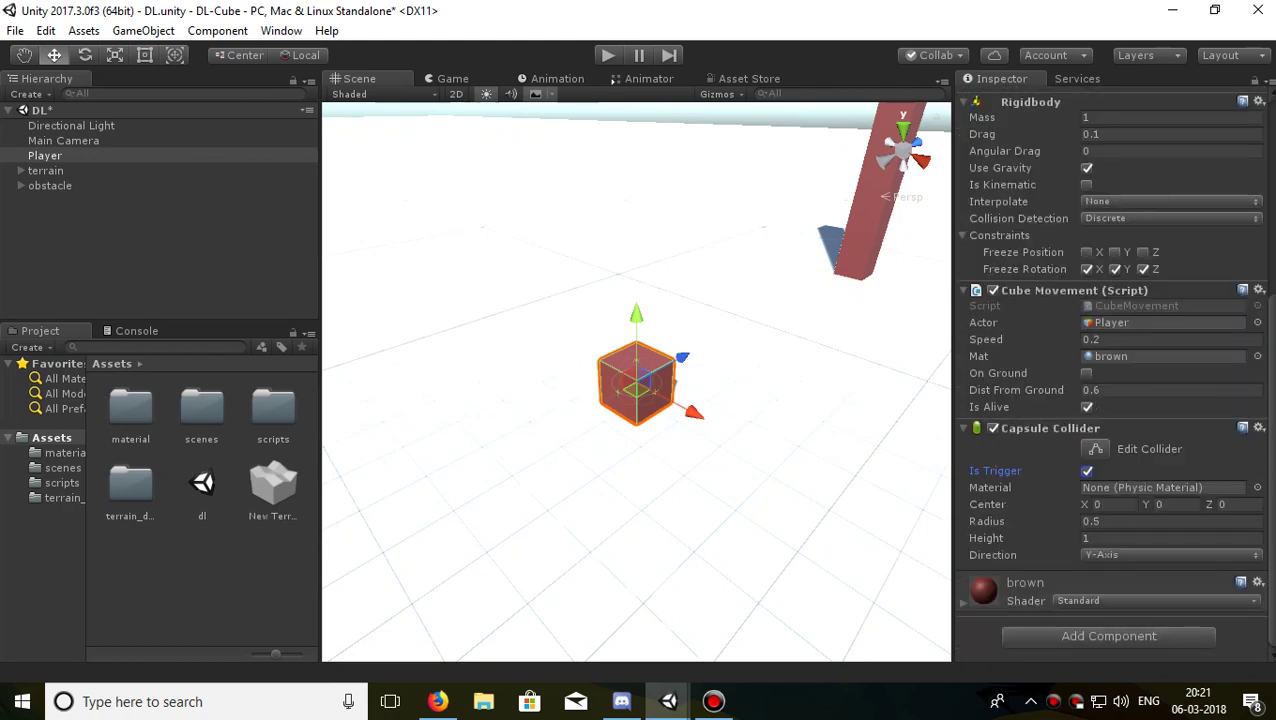
pyautogui.moveTo(636, 380); pyautogui.dragTo(560, 370, button='right')
# Create a new 3D cube and move it toward the red pillar
pyautogui.rightClick(77, 237)
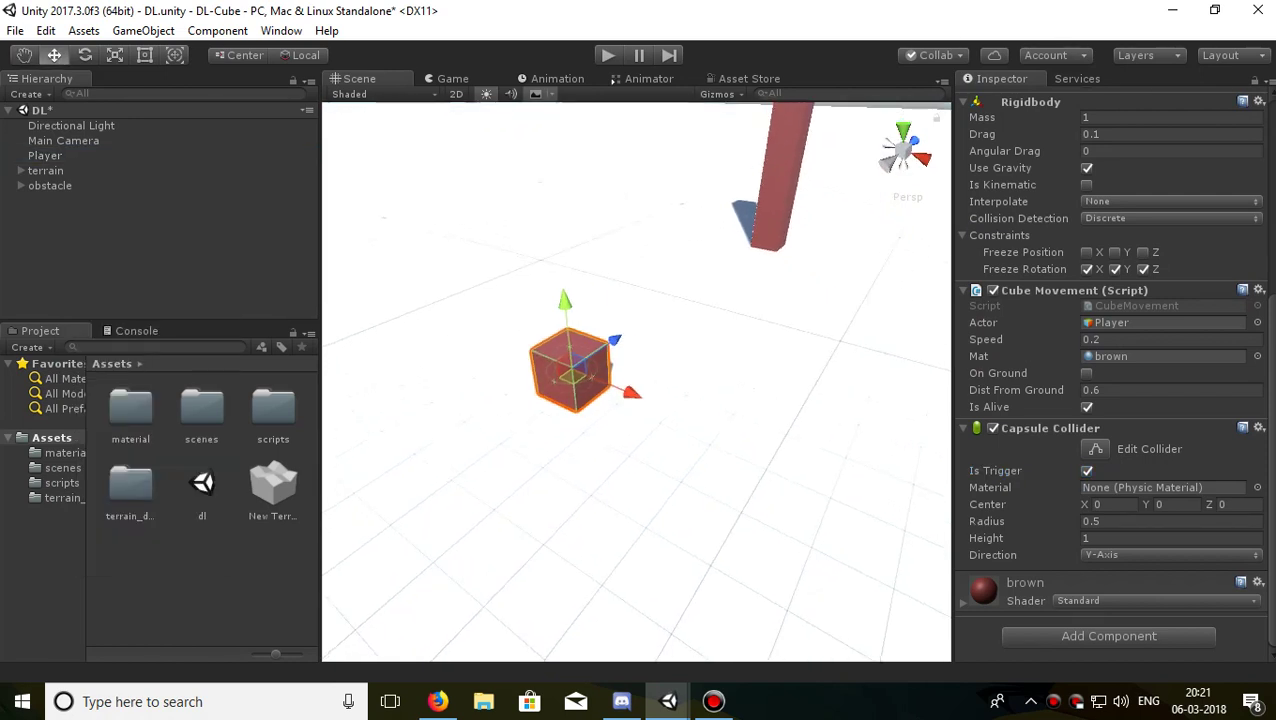
pyautogui.click(40, 238)
pyautogui.rightClick(35, 236)
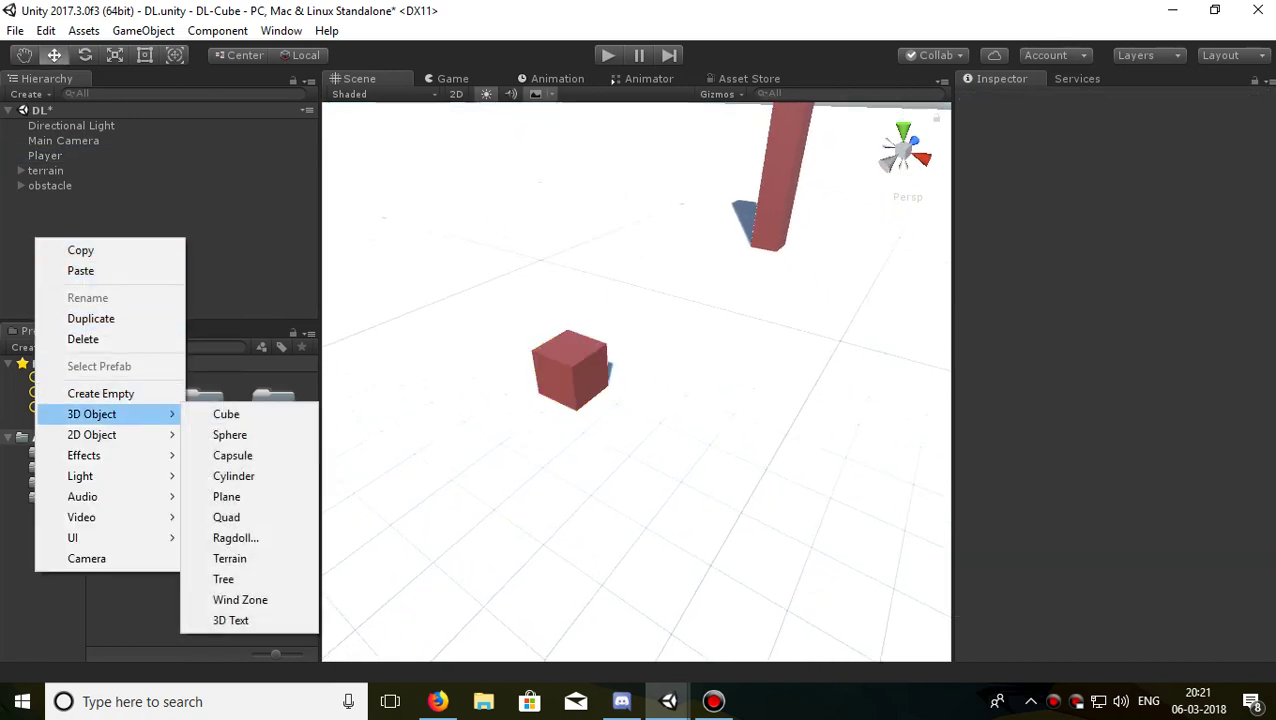
pyautogui.click(215, 414)
pyautogui.moveTo(671, 351); pyautogui.dragTo(771, 268)
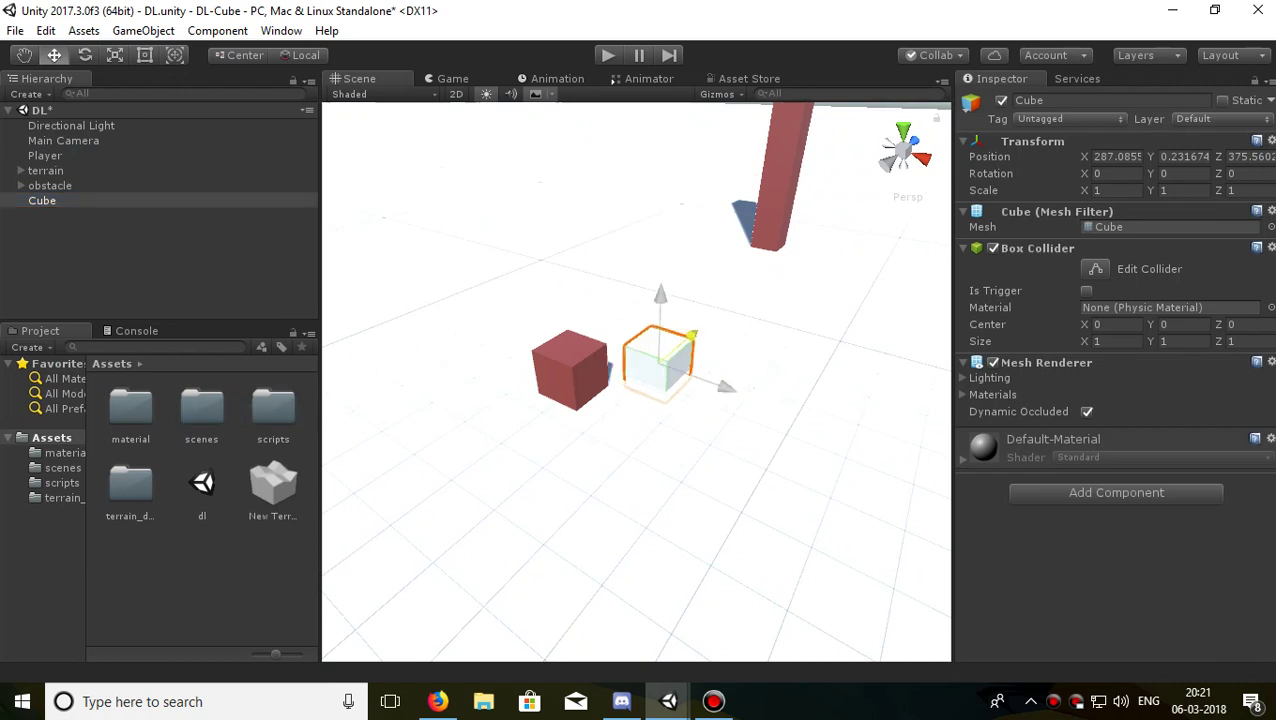
# Scale the new cube up to about 4.6 and nudge it slightly left
pyautogui.press('r')
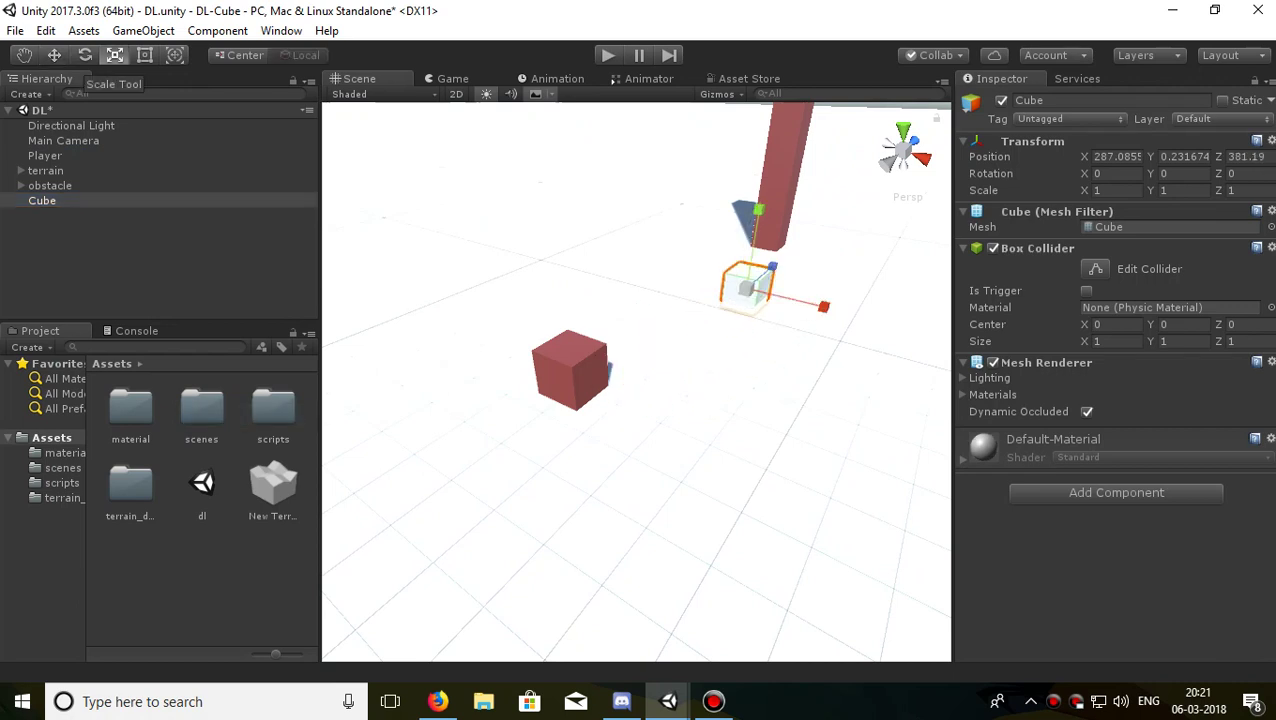
pyautogui.moveTo(747, 287); pyautogui.dragTo(790, 262)
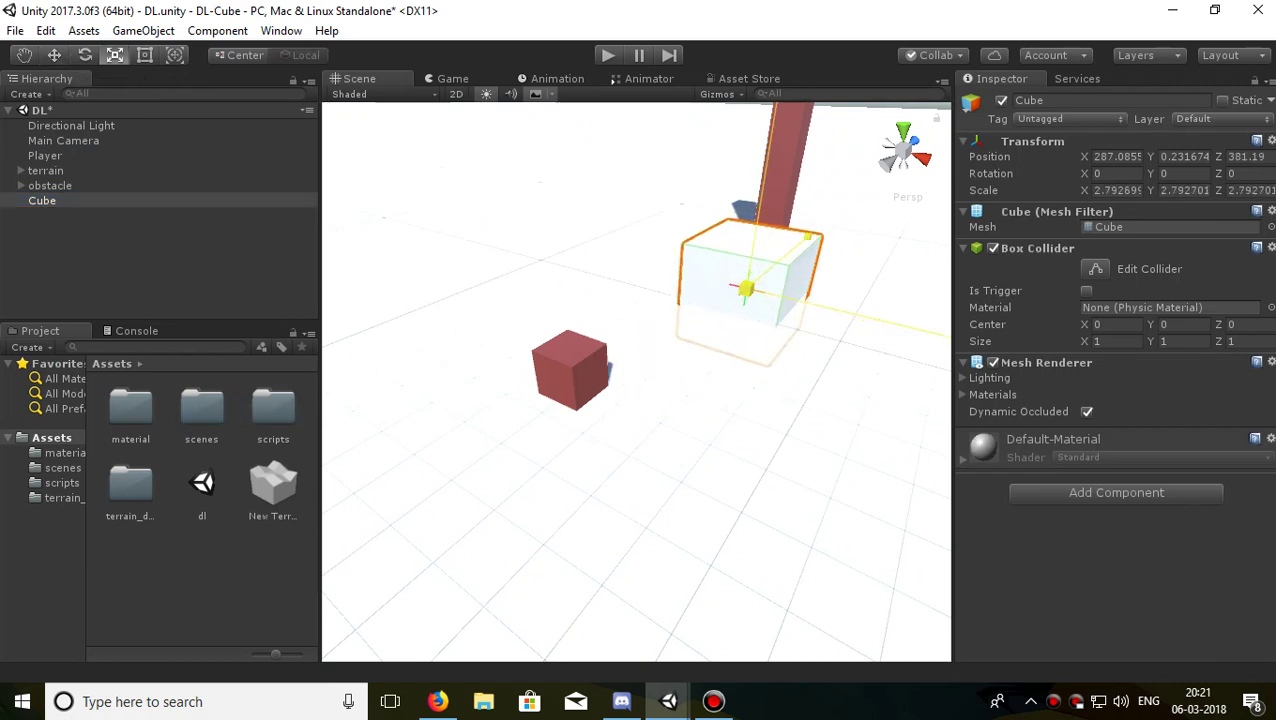
pyautogui.press('w')
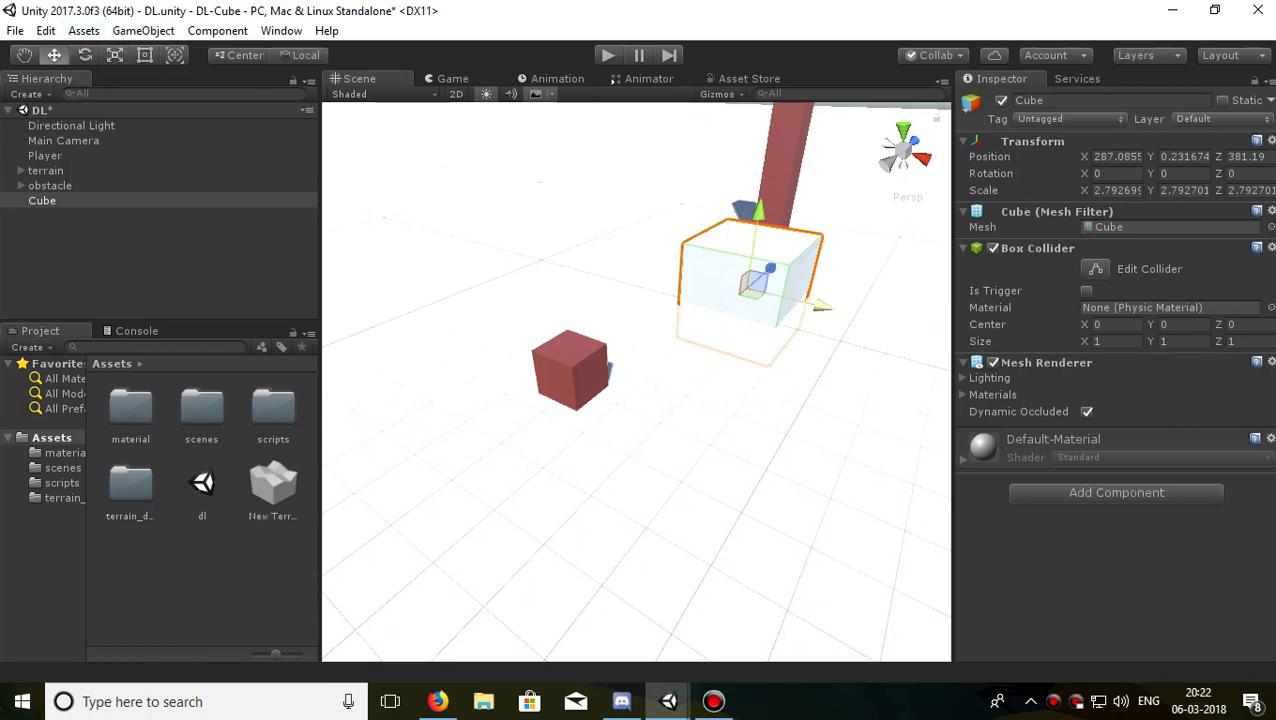
pyautogui.moveTo(811, 320); pyautogui.dragTo(776, 296)
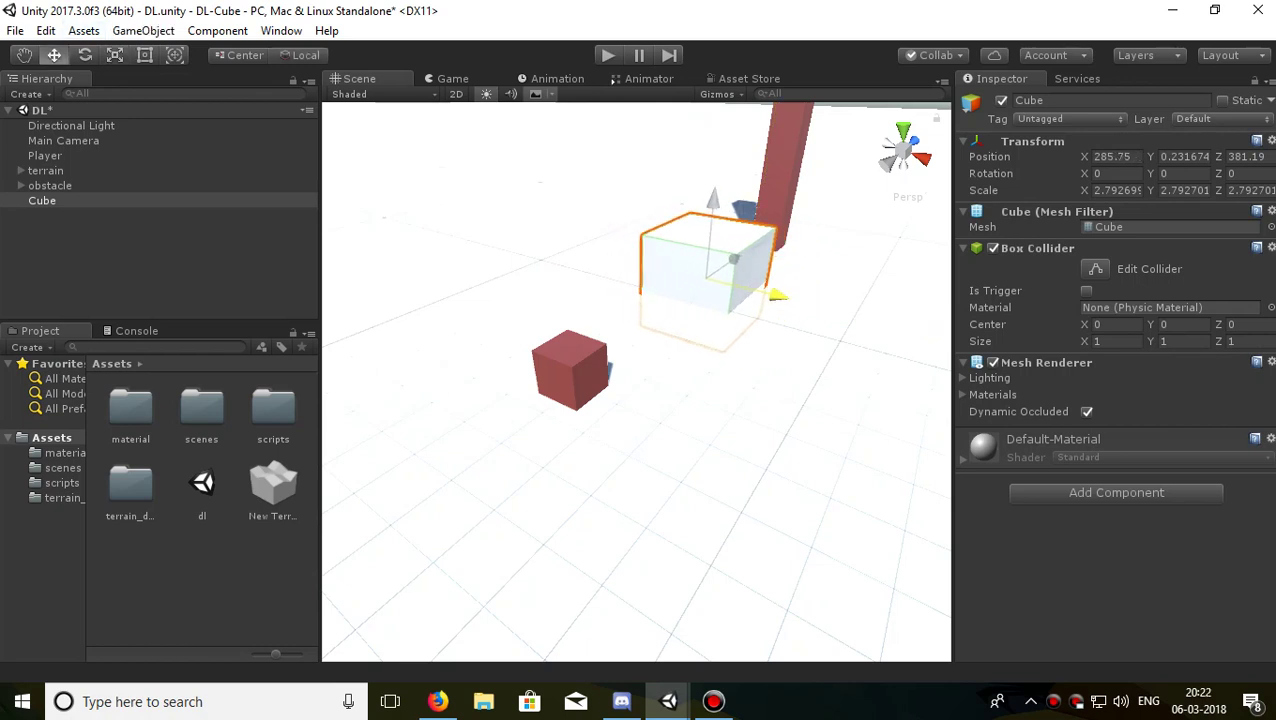
pyautogui.press('r')
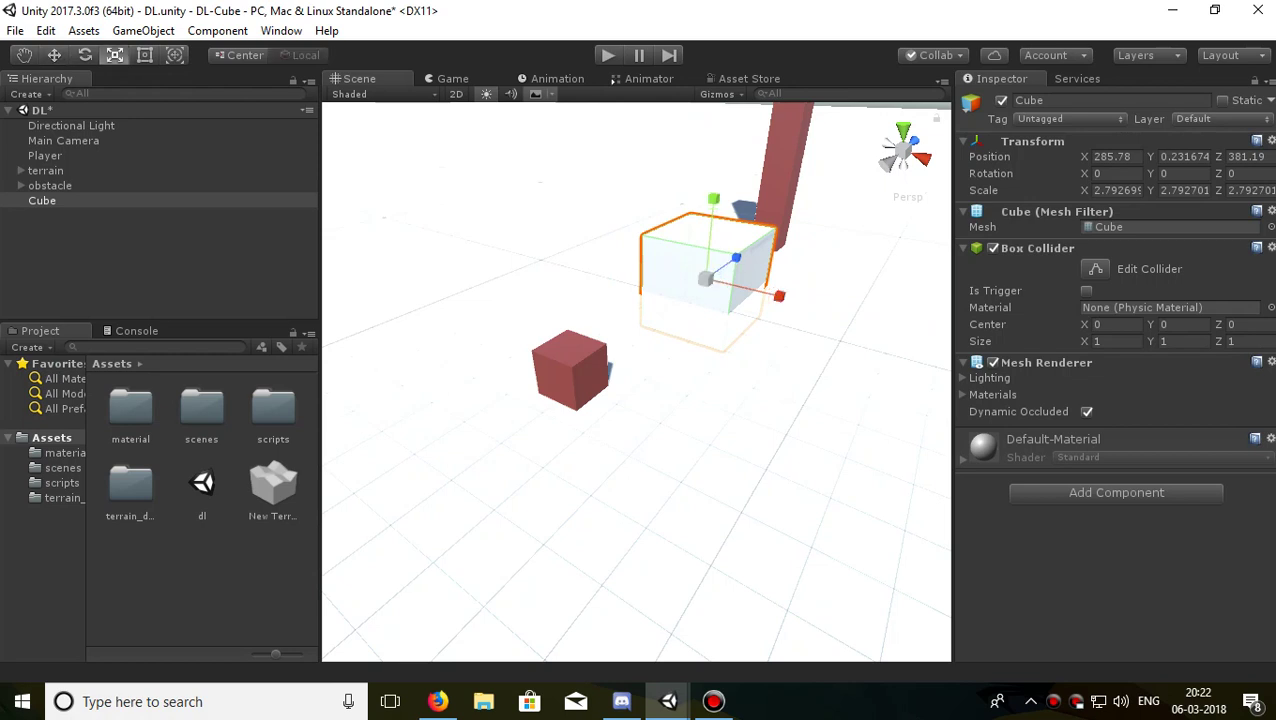
pyautogui.moveTo(712, 272); pyautogui.dragTo(770, 255)
pyautogui.press('w')
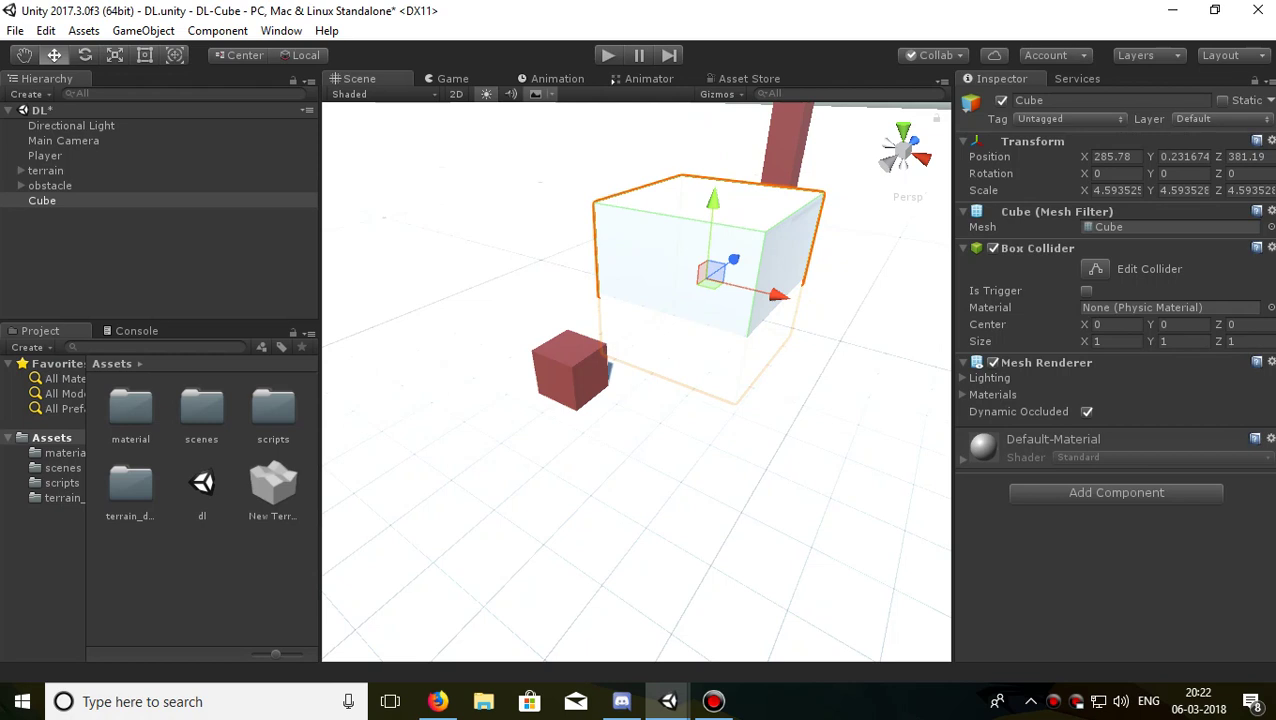
# Recreate the 'turn' tag in the Tag Manager
pyautogui.click(1068, 118)
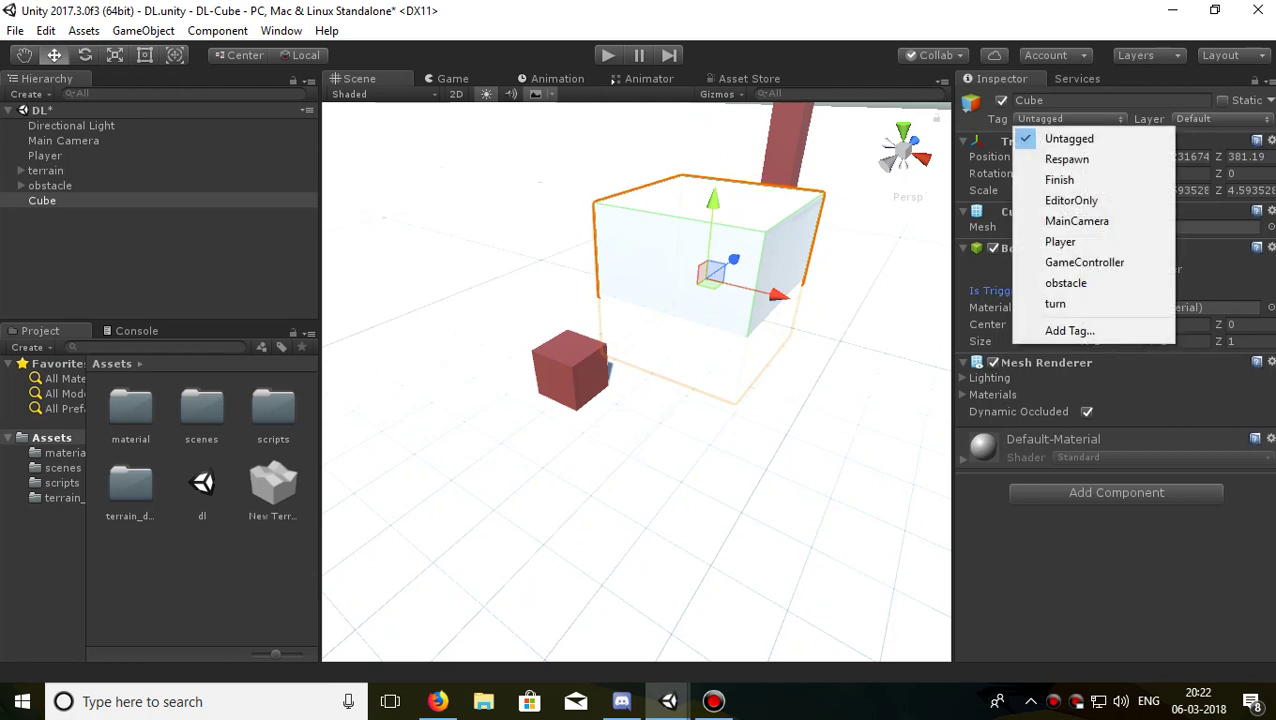
pyautogui.click(1069, 330)
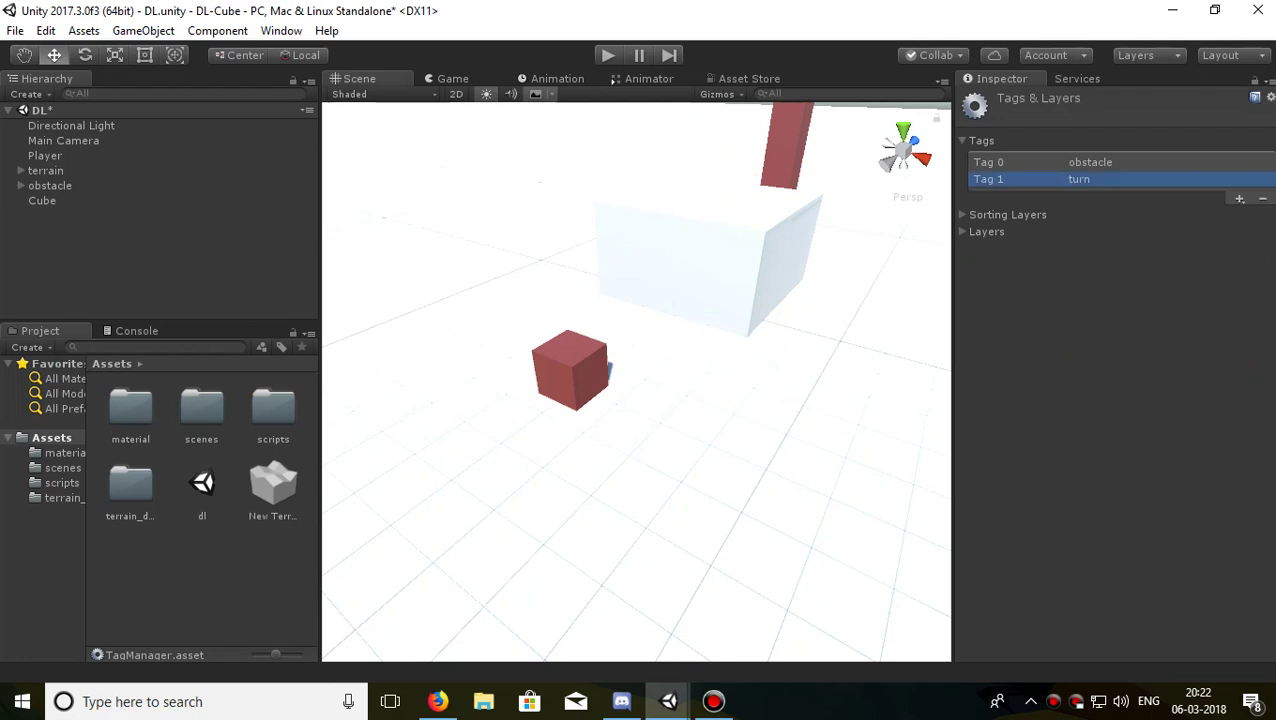
pyautogui.click(1262, 198)
pyautogui.click(1239, 198)
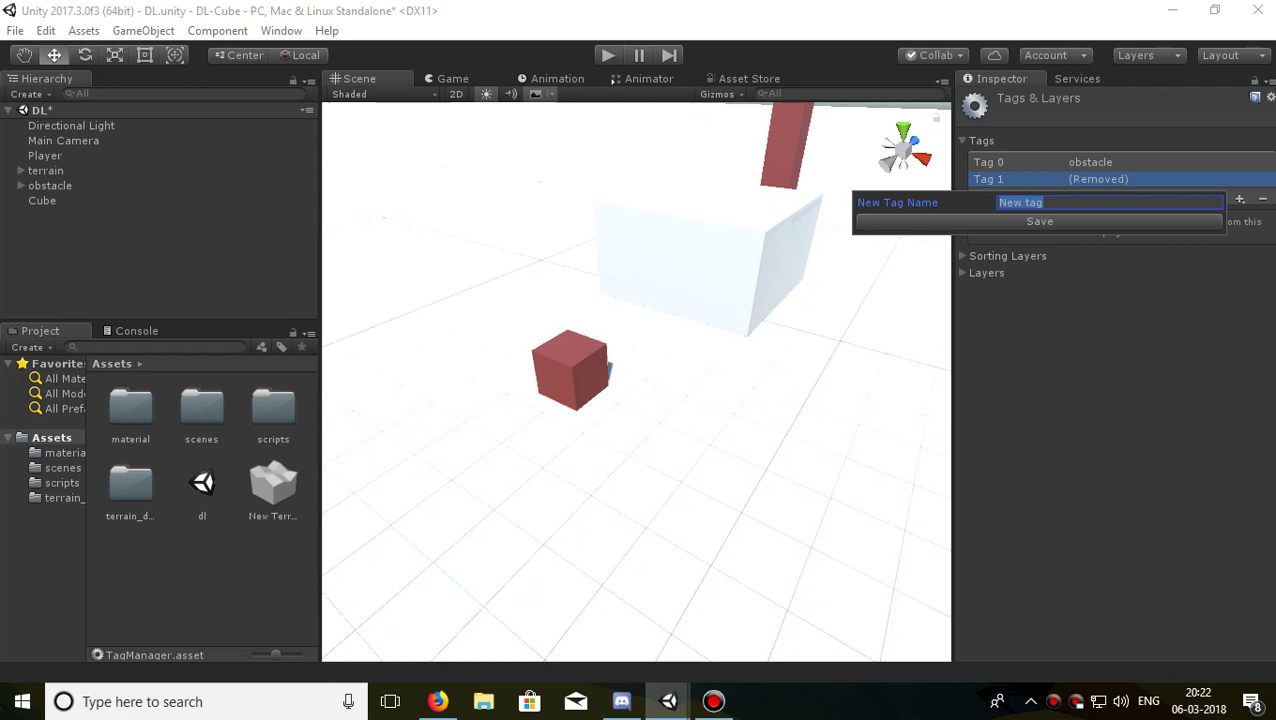
pyautogui.write('tur')
pyautogui.write('n')
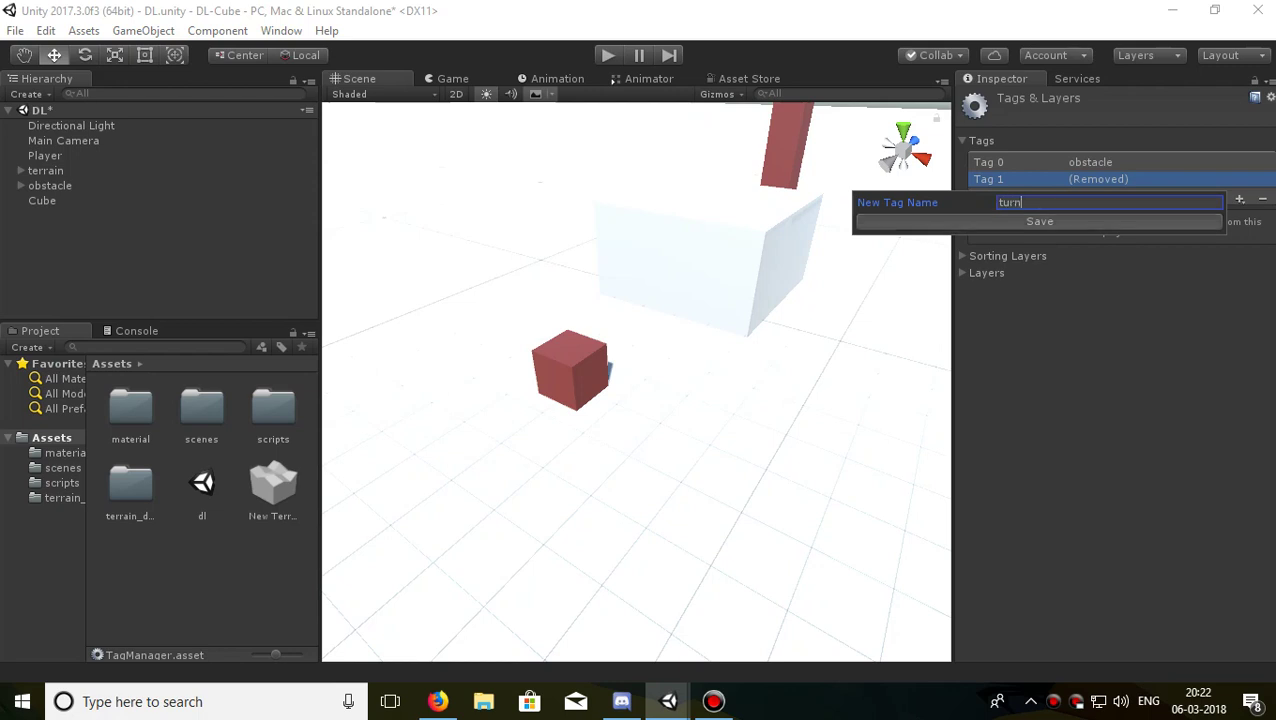
pyautogui.press('Return')
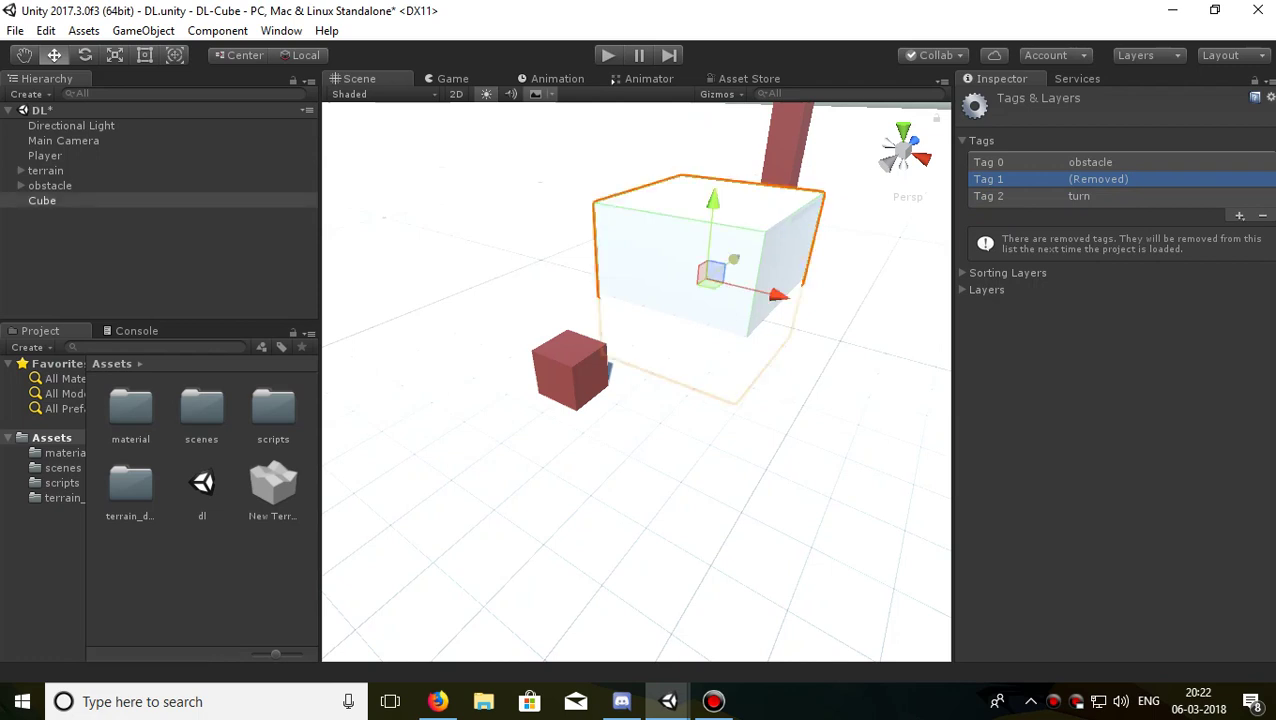
# Tag the big Cube as 'turn'
pyautogui.click(42, 200)
pyautogui.click(1068, 118)
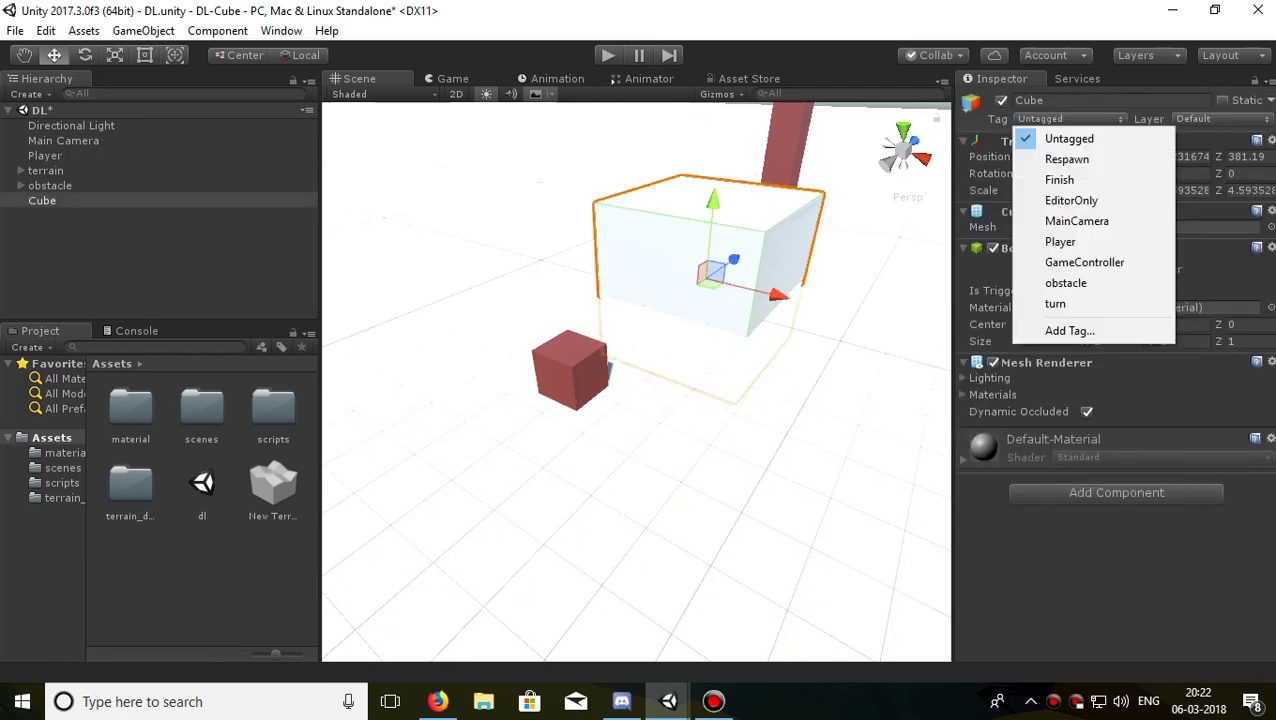
pyautogui.click(1055, 303)
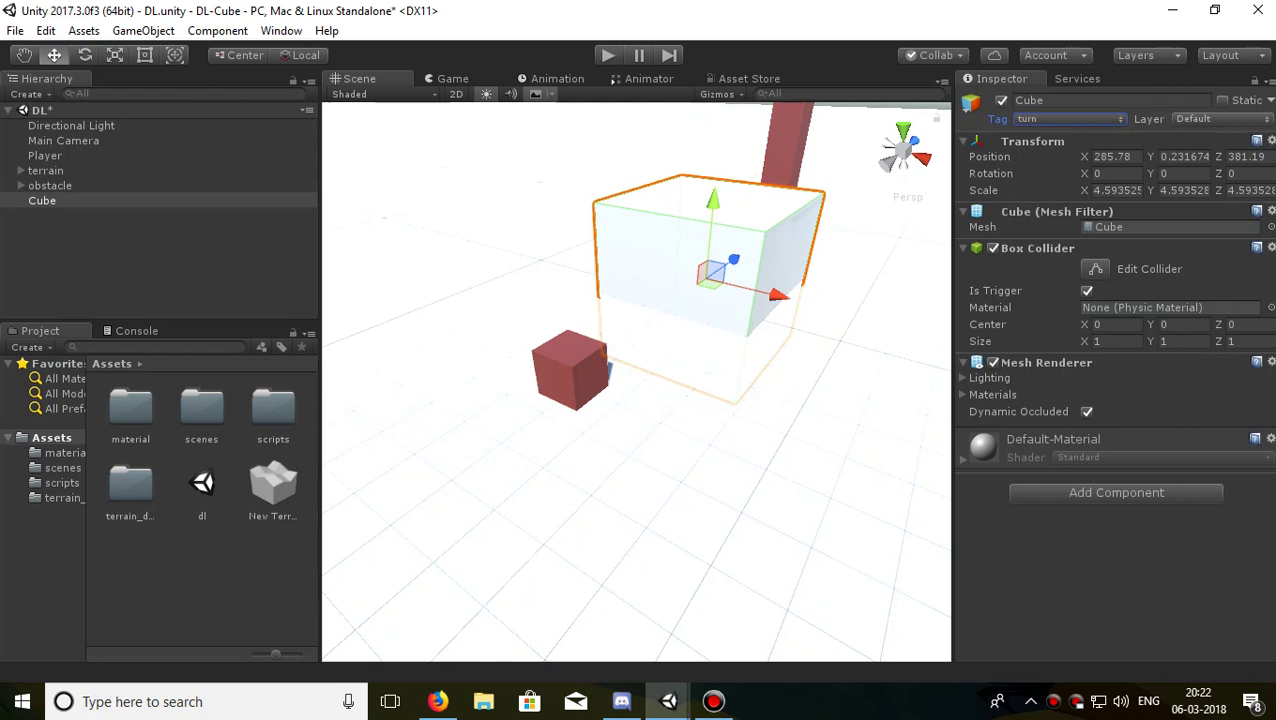
# Hide the trigger Cube's mesh, then open Player's Cube Movement script via Edit Script
pyautogui.click(993, 362)
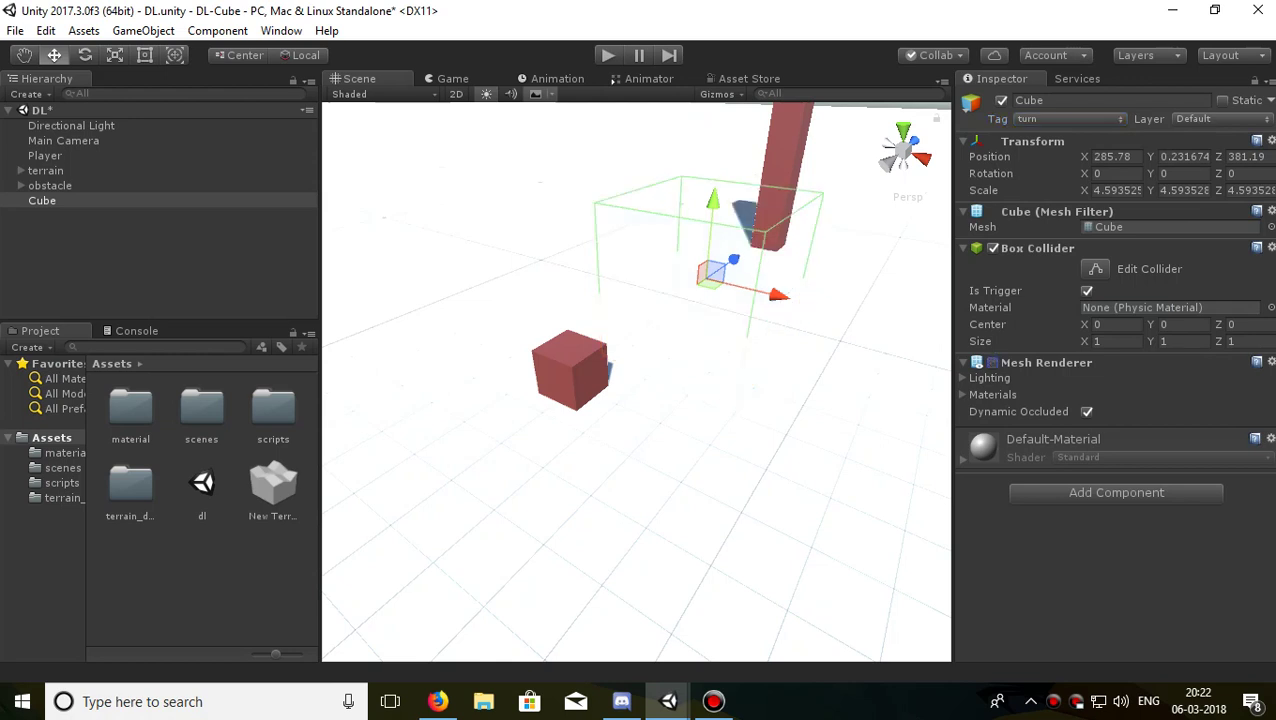
pyautogui.moveTo(700, 380)
pyautogui.keyDown('alt'); pyautogui.mouseDown()
pyautogui.moveTo(600, 380)
pyautogui.moveTo(650, 380)
pyautogui.mouseUp(); pyautogui.keyUp('alt')
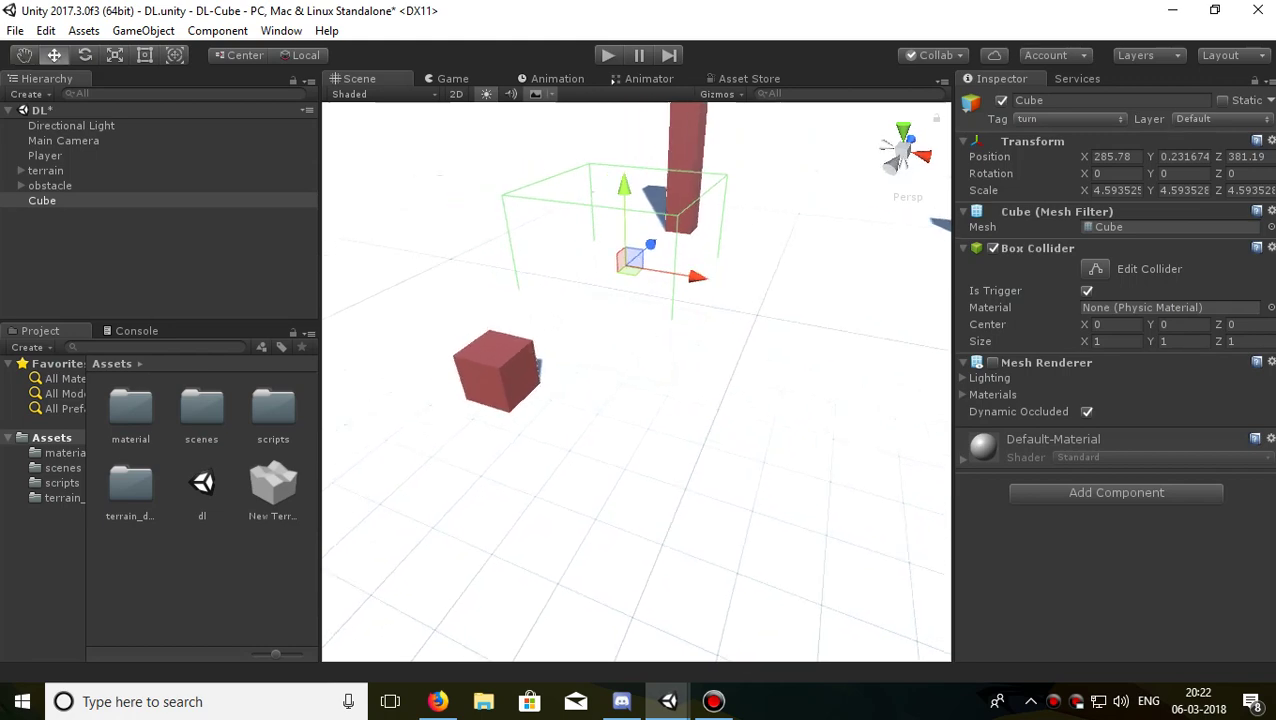
pyautogui.click(497, 370)
pyautogui.scroll(-5, 1110, 400)
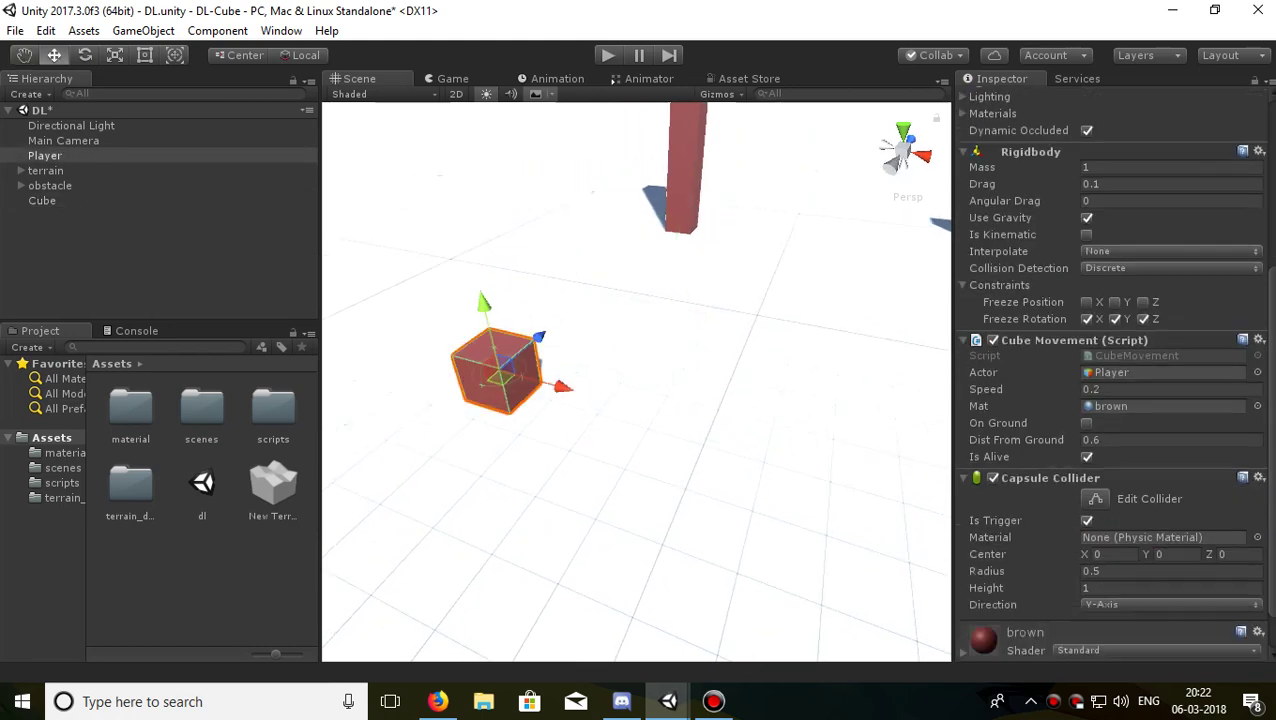
pyautogui.scroll(-1, 1110, 400)
pyautogui.scroll(6, 1110, 400)
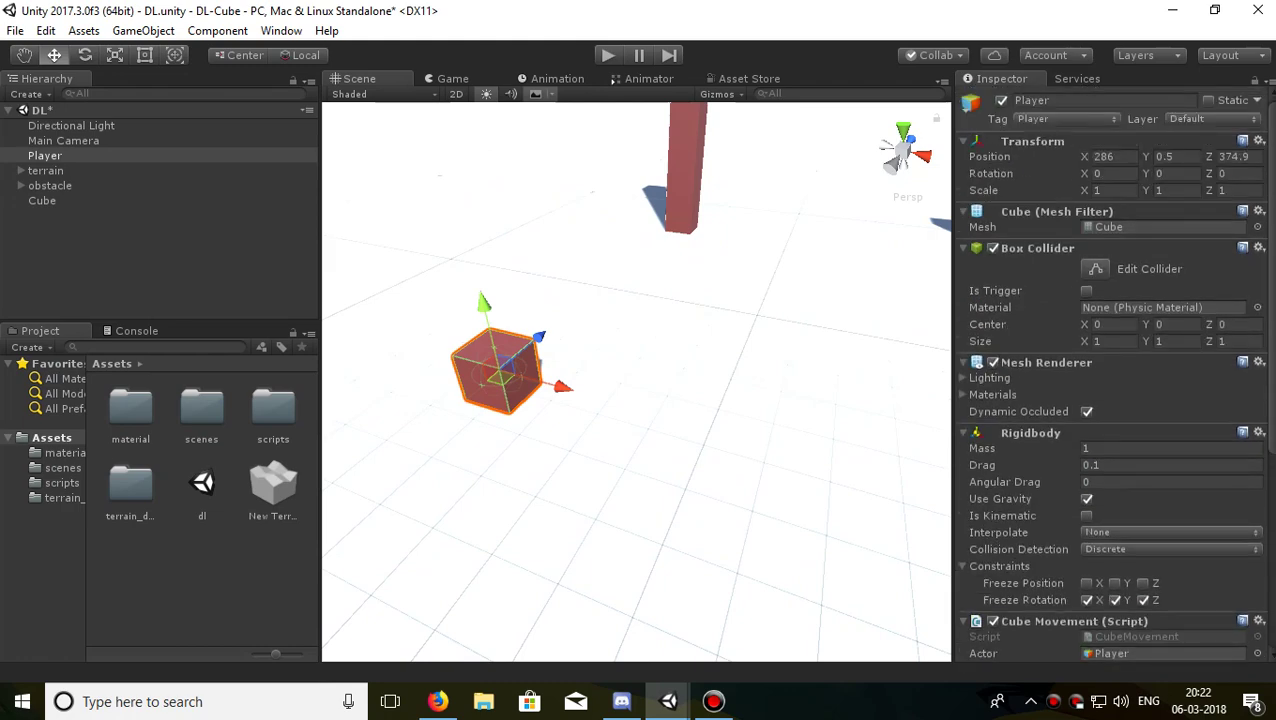
pyautogui.scroll(-5, 1110, 380)
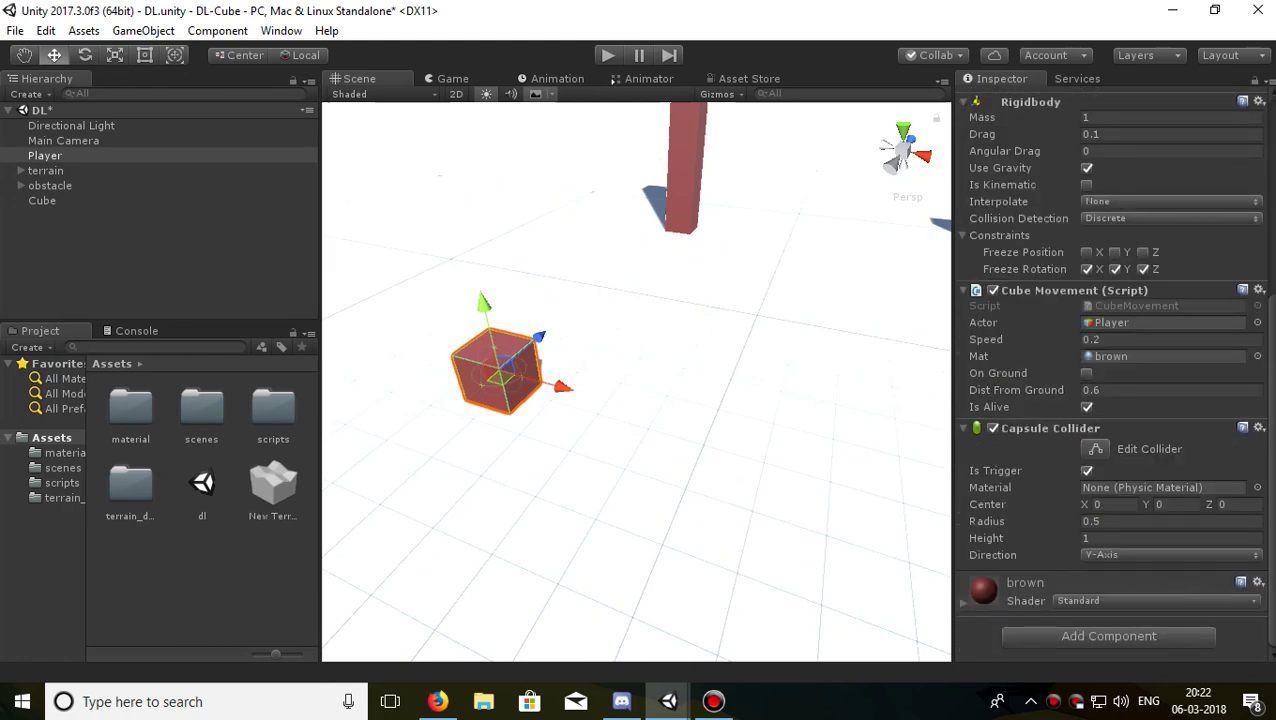
pyautogui.click(1259, 290)
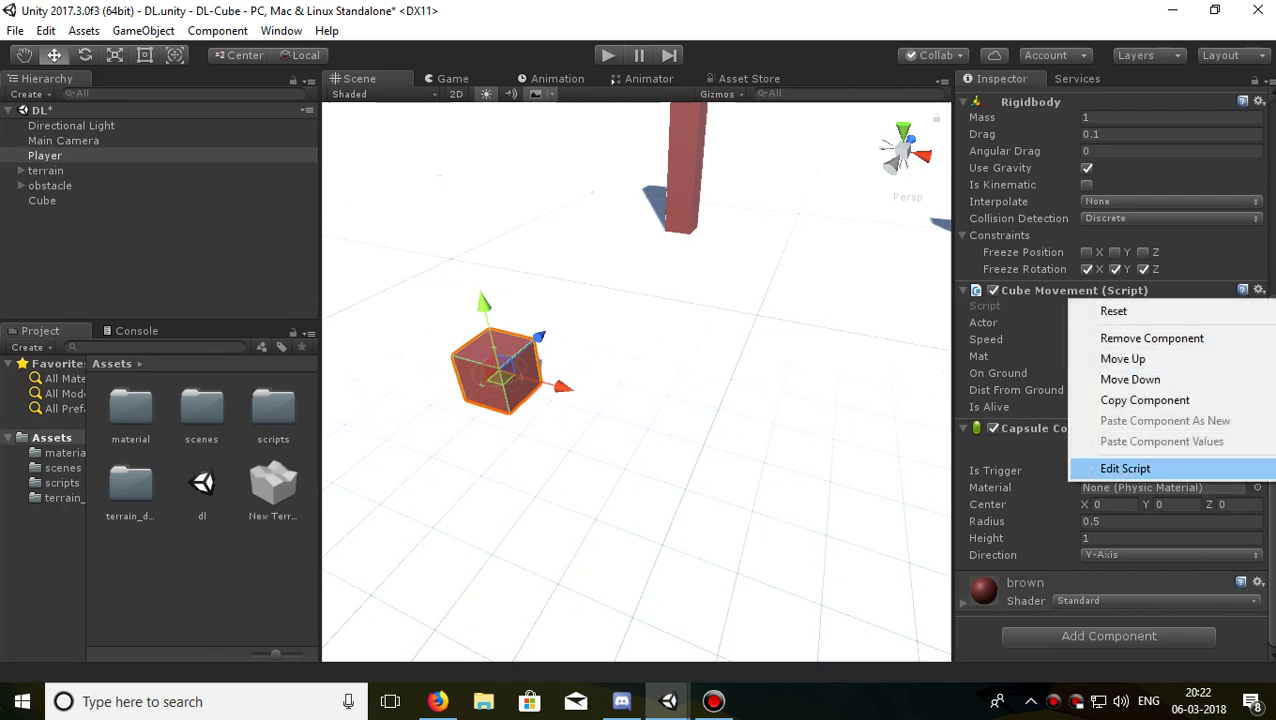
pyautogui.click(1125, 468)
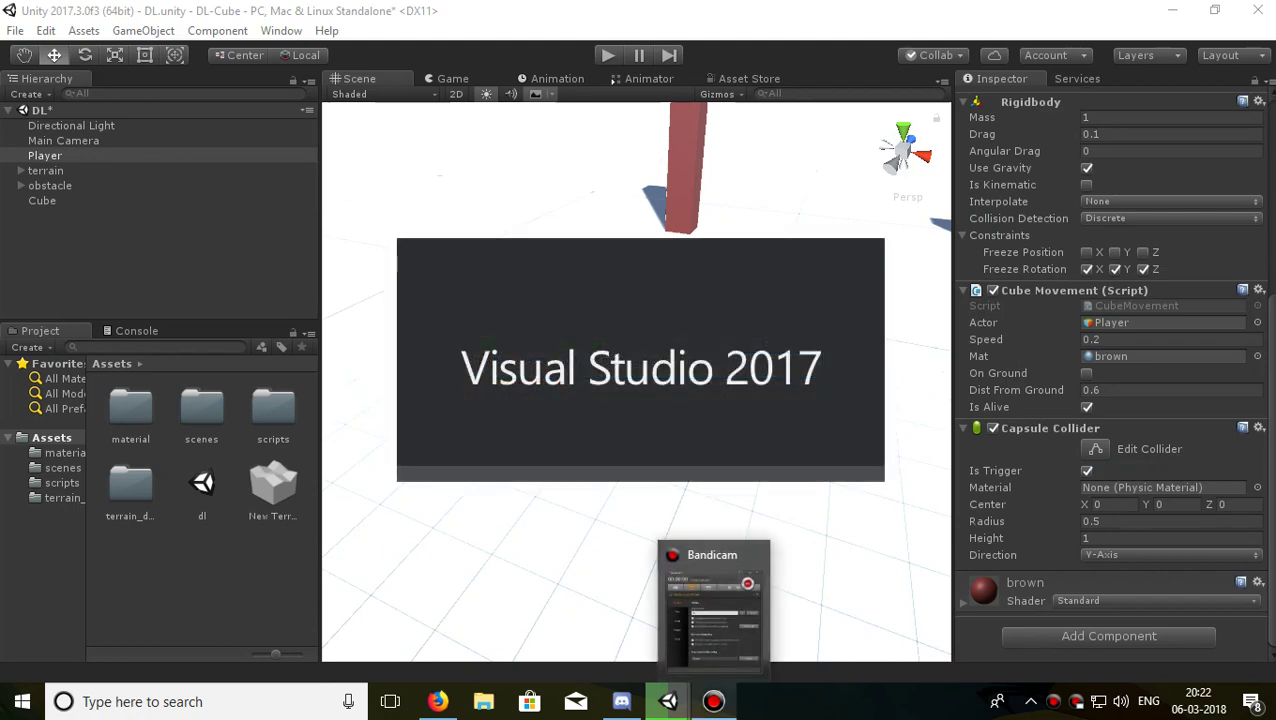
pyautogui.click(713, 701)
pyautogui.click(823, 361)
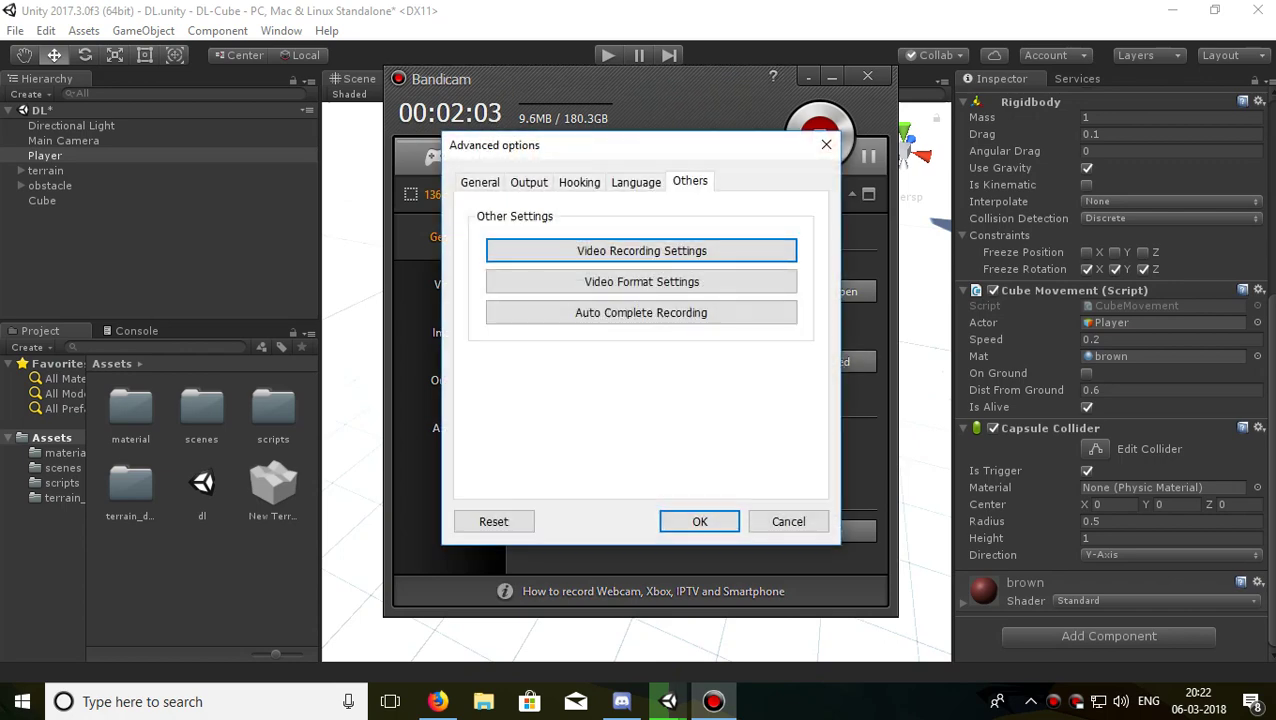
pyautogui.click(641, 251)
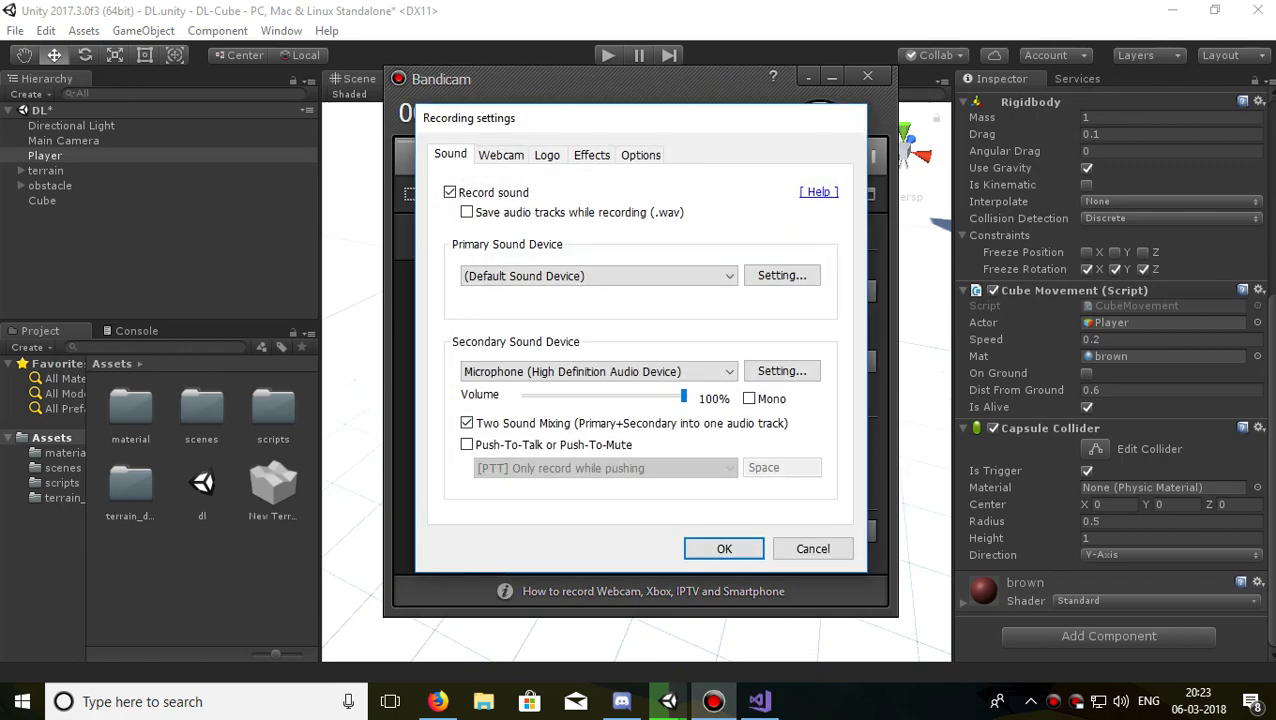
pyautogui.press('Return')
pyautogui.press('Return')
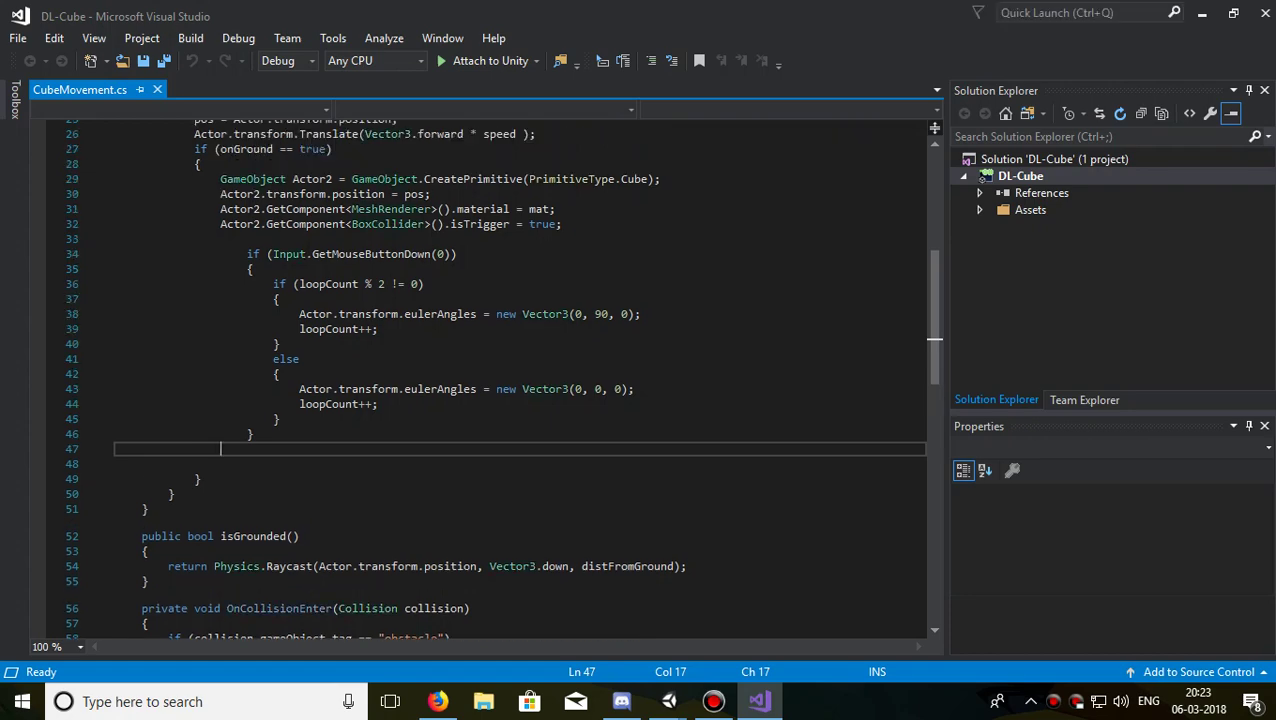
# Type 'public bool turn = false;' on the empty line after the existing fields
pyautogui.scroll(3, 500, 377)
pyautogui.scroll(2, 500, 377)
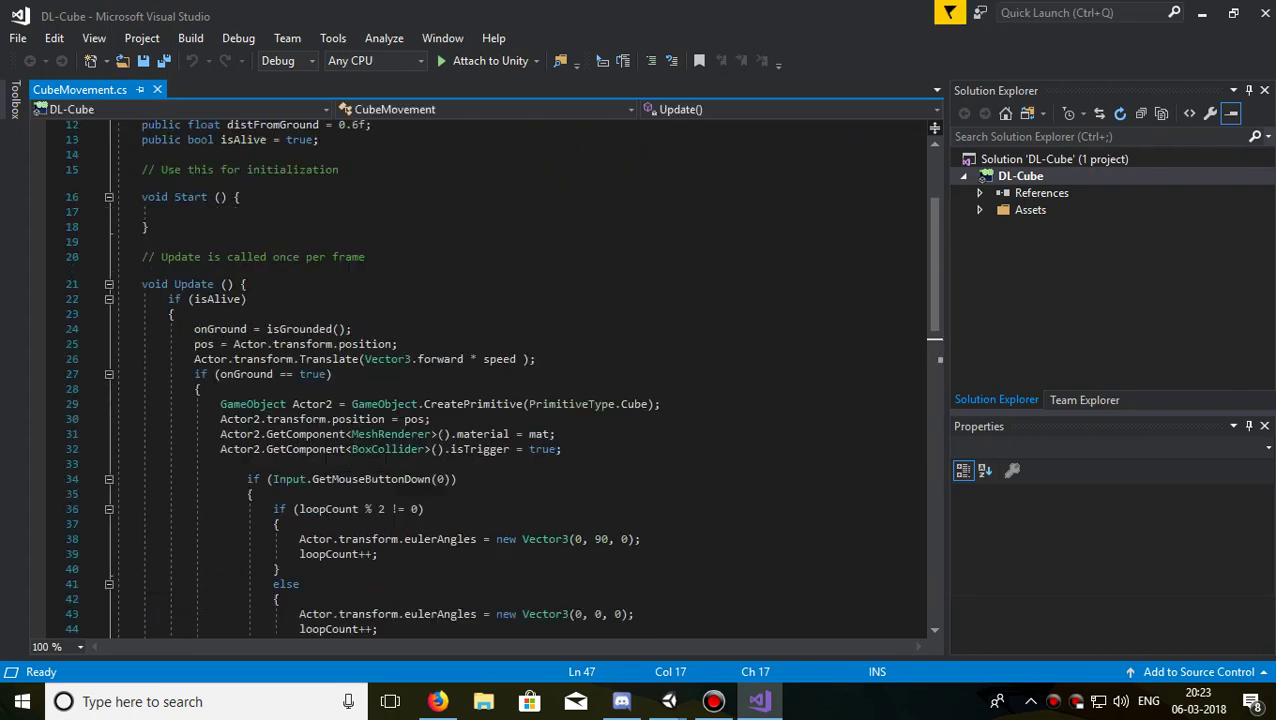
pyautogui.scroll(4, 500, 377)
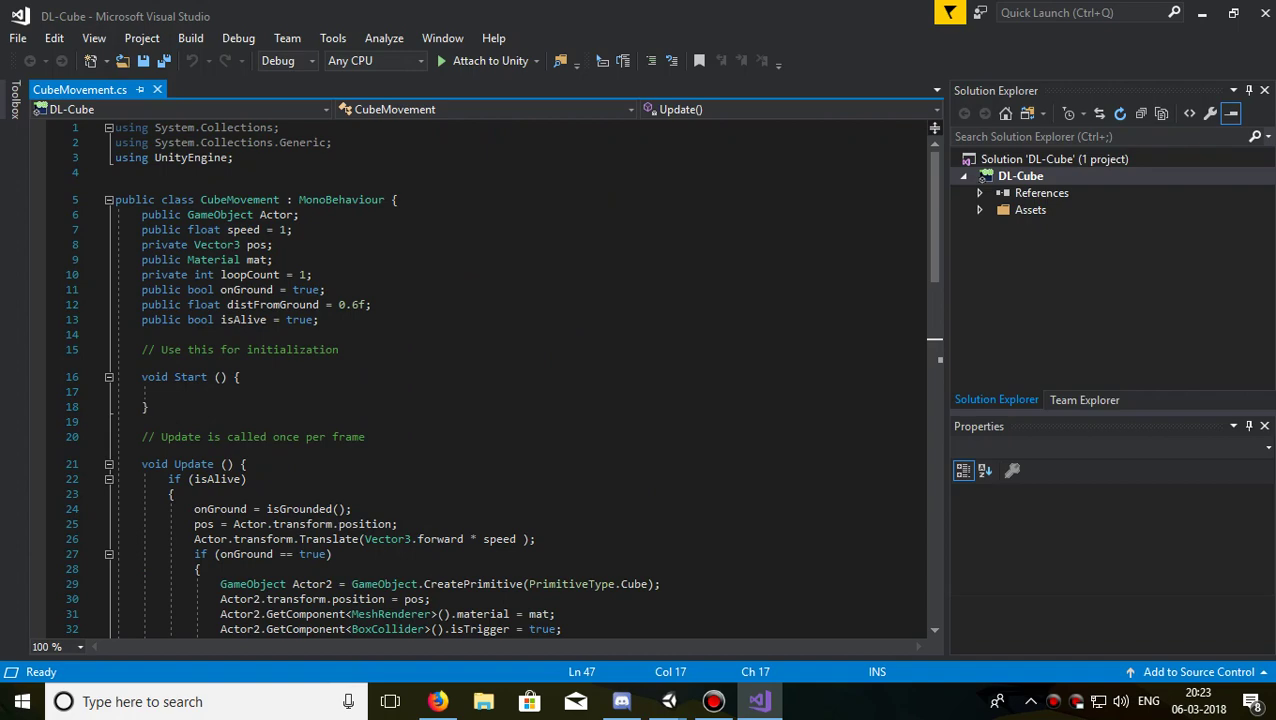
pyautogui.scroll(-9, 500, 377)
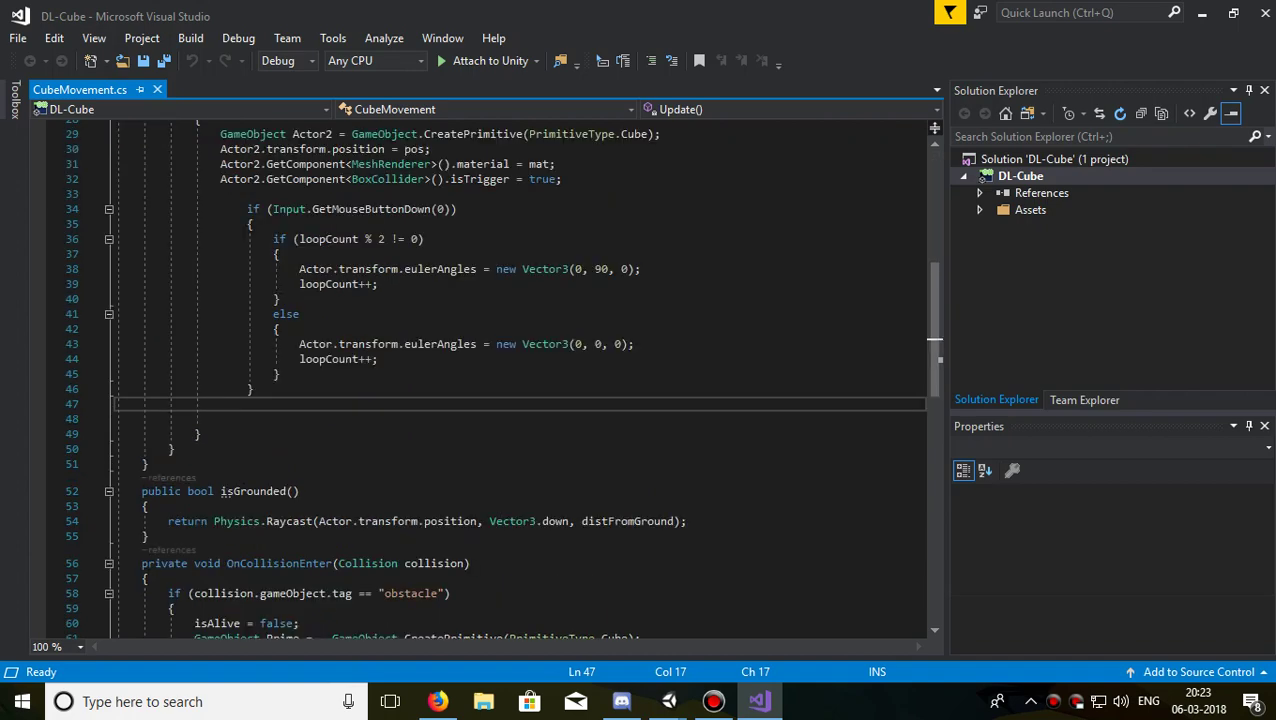
pyautogui.scroll(-8, 500, 377)
pyautogui.scroll(9, 500, 377)
pyautogui.scroll(8, 500, 377)
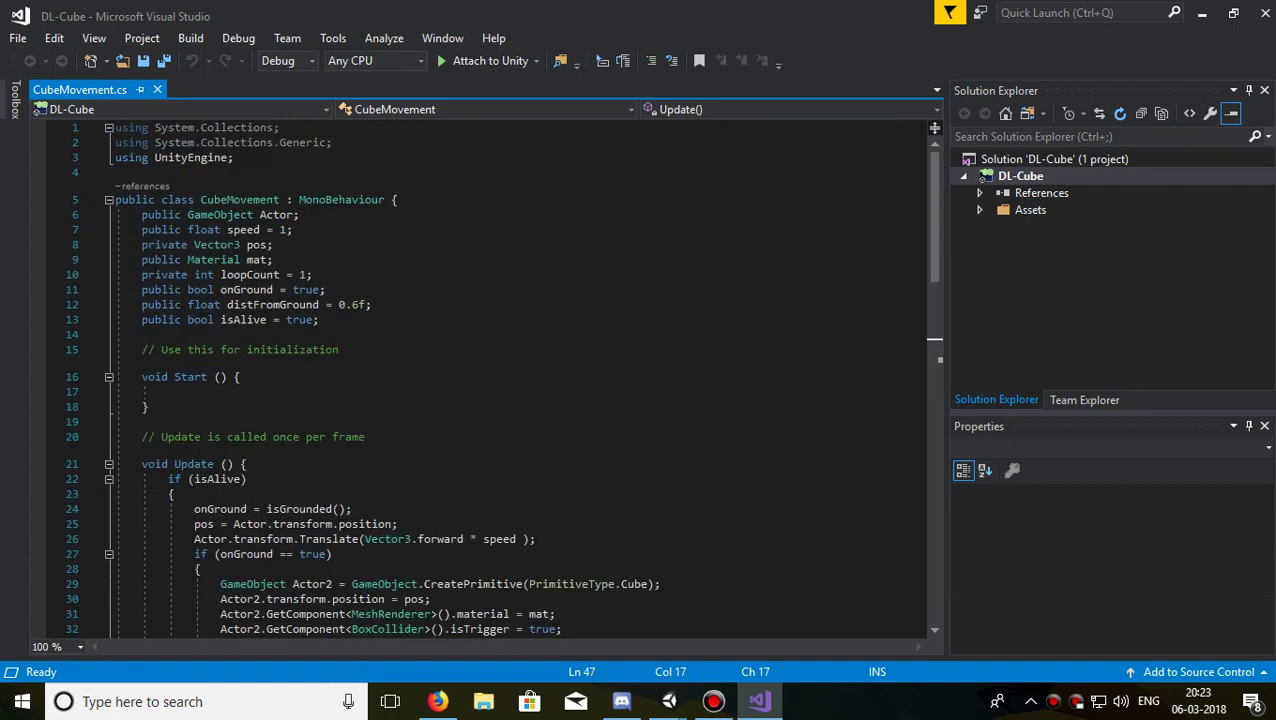
pyautogui.click(129, 334)
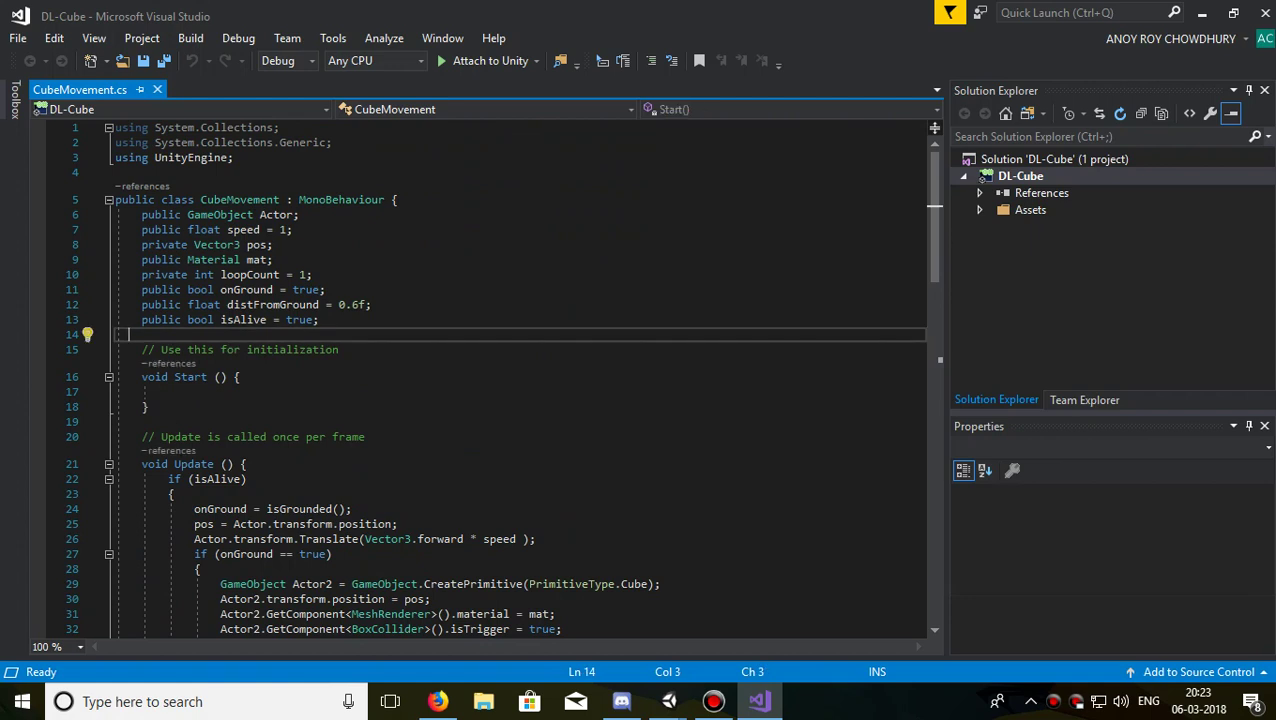
pyautogui.write('p')
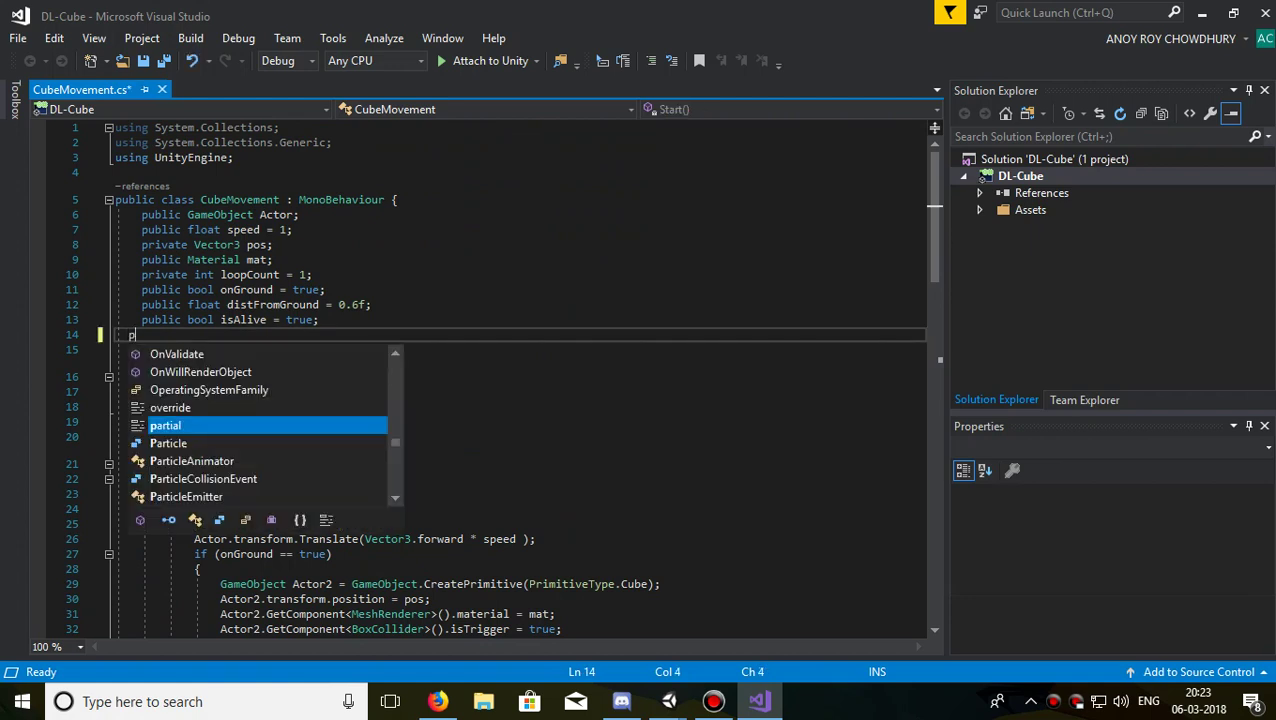
pyautogui.write('ublic')
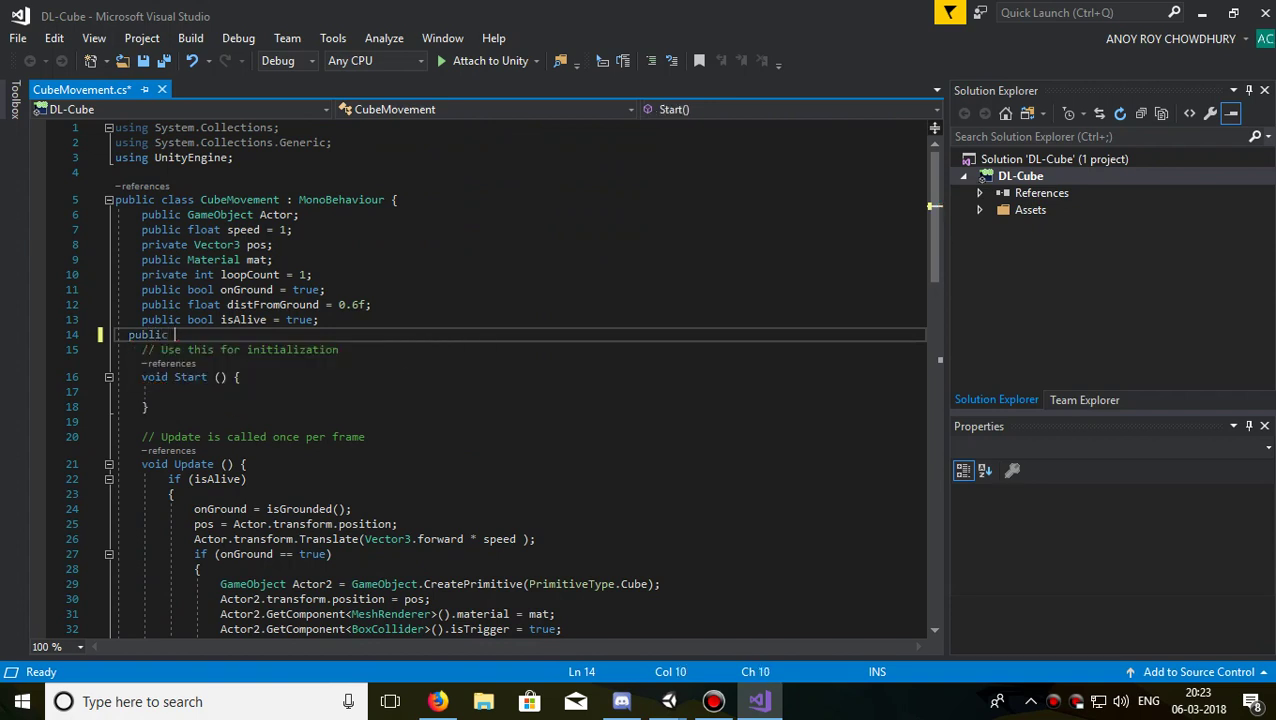
pyautogui.write(' boo')
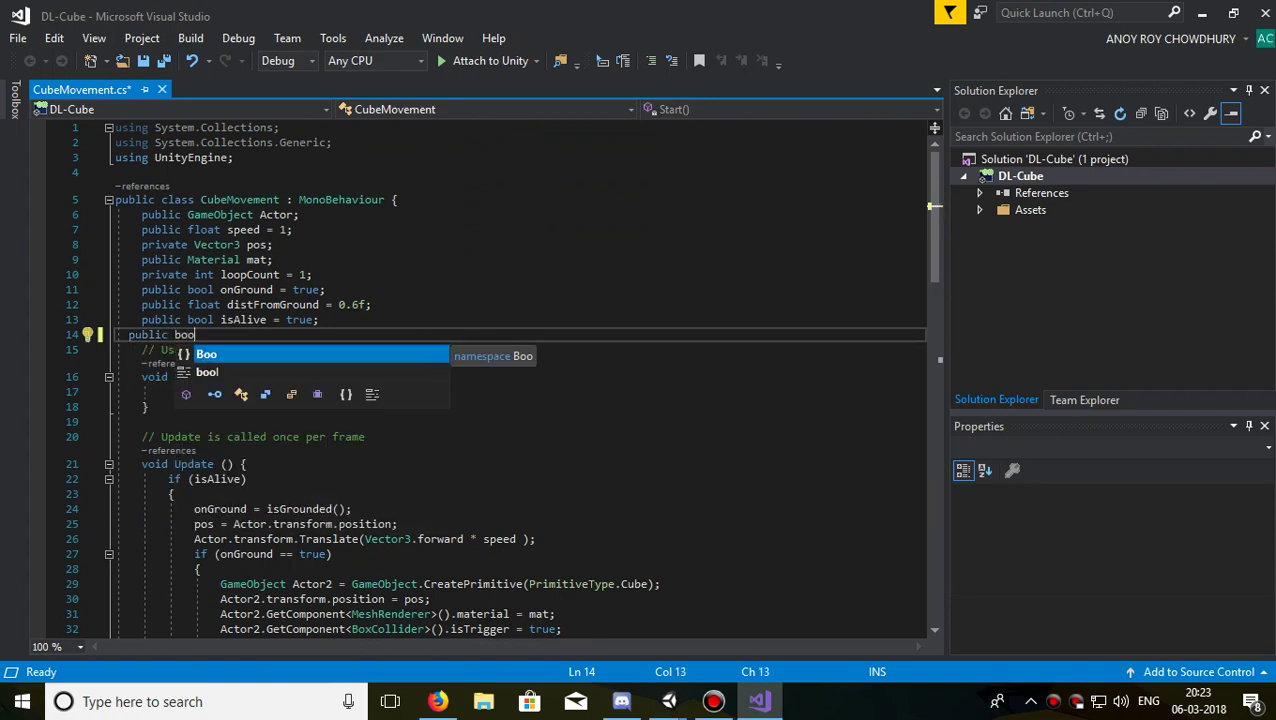
pyautogui.write('l turn = fals')
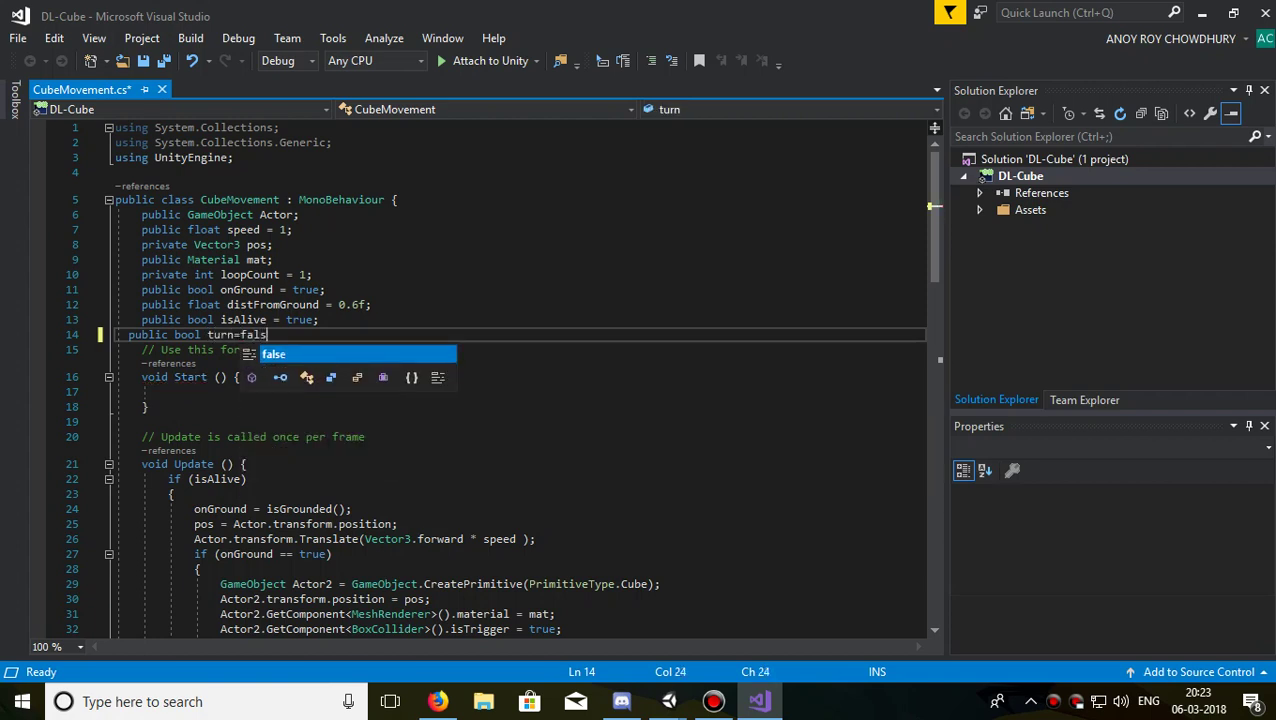
pyautogui.write('e;')
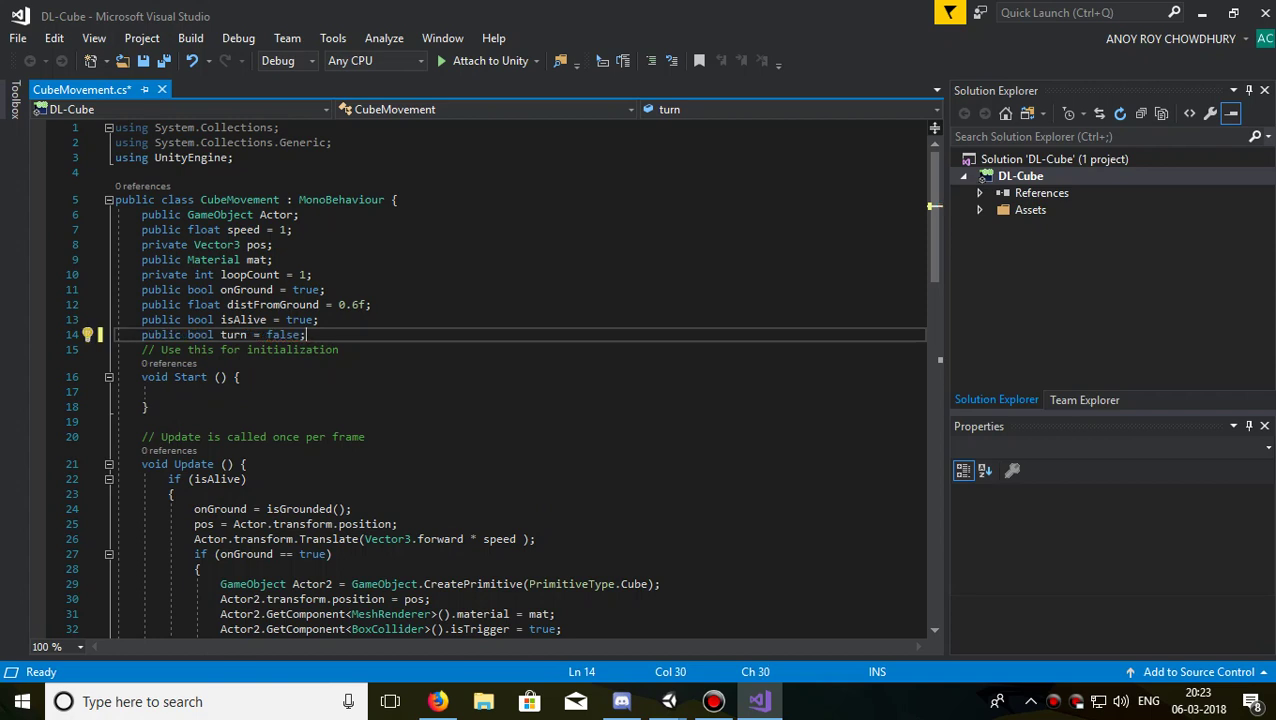
# Enclose Update's click-to-turn block in 'if (turn == false) { }'
pyautogui.scroll(-5, 500, 380)
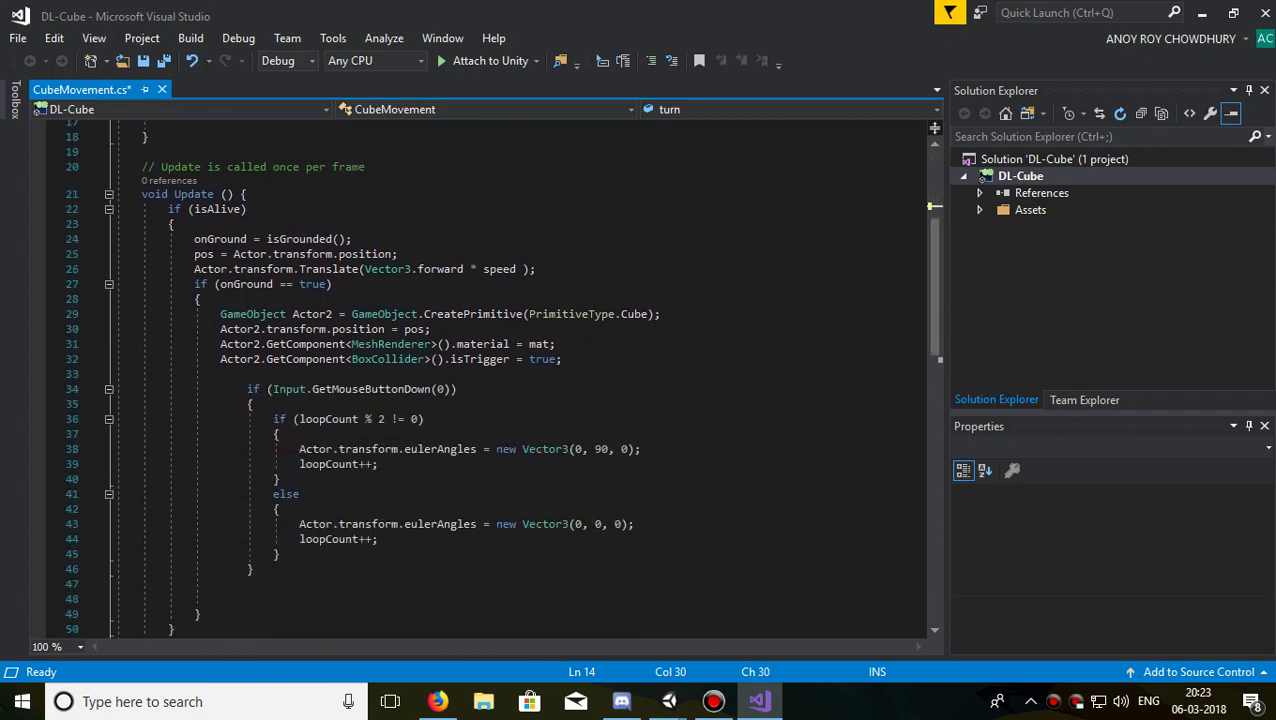
pyautogui.click(214, 373)
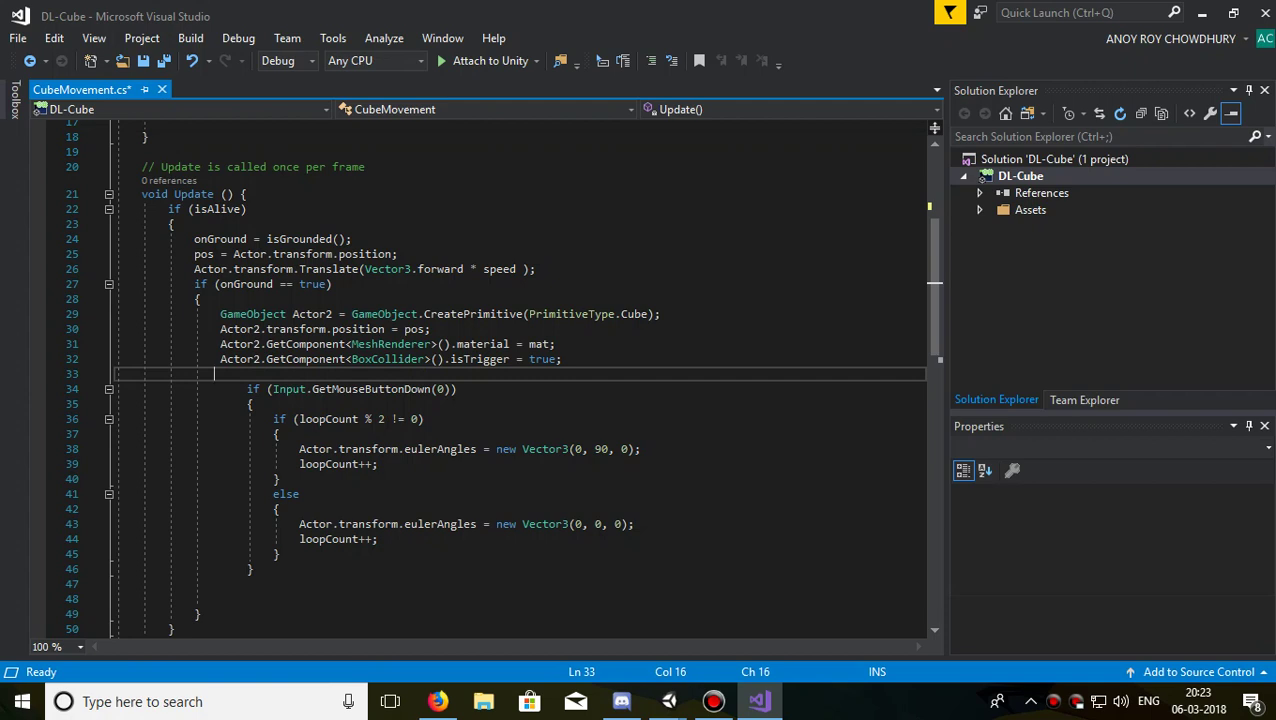
pyautogui.write('if')
pyautogui.press('BackSpace')
pyautogui.write('(turn = false) { }')
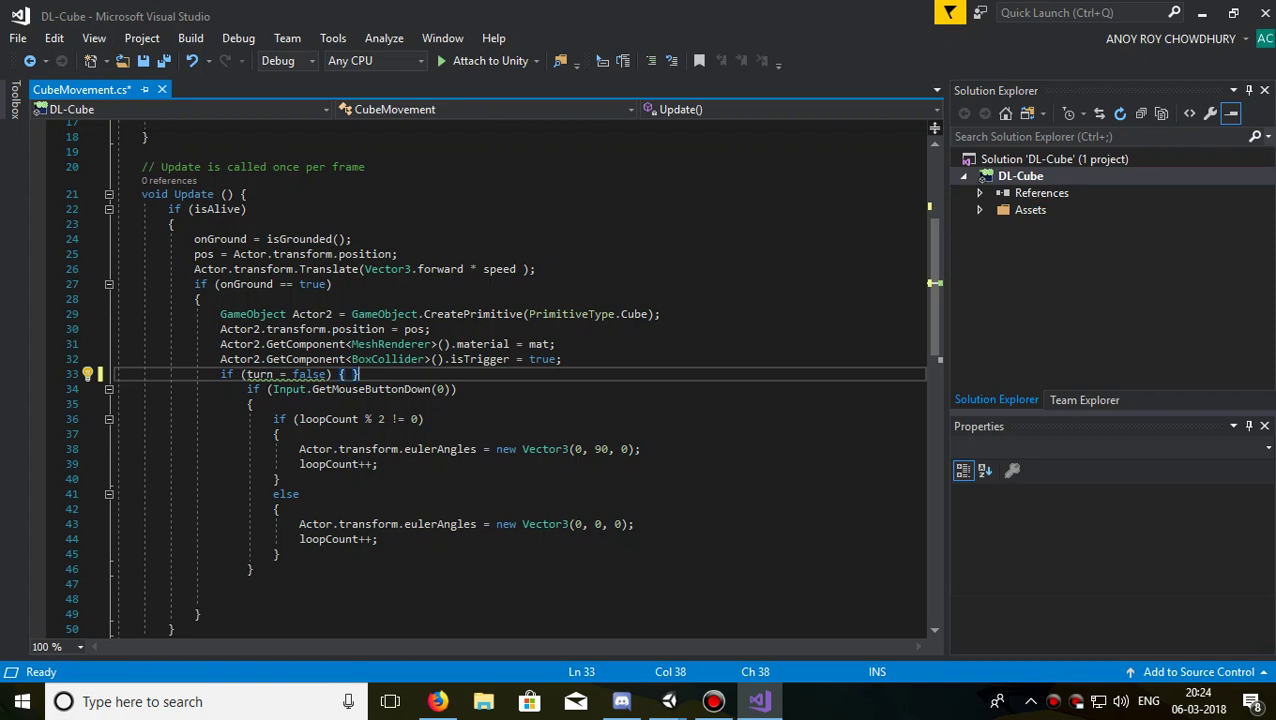
pyautogui.press('BackSpace')
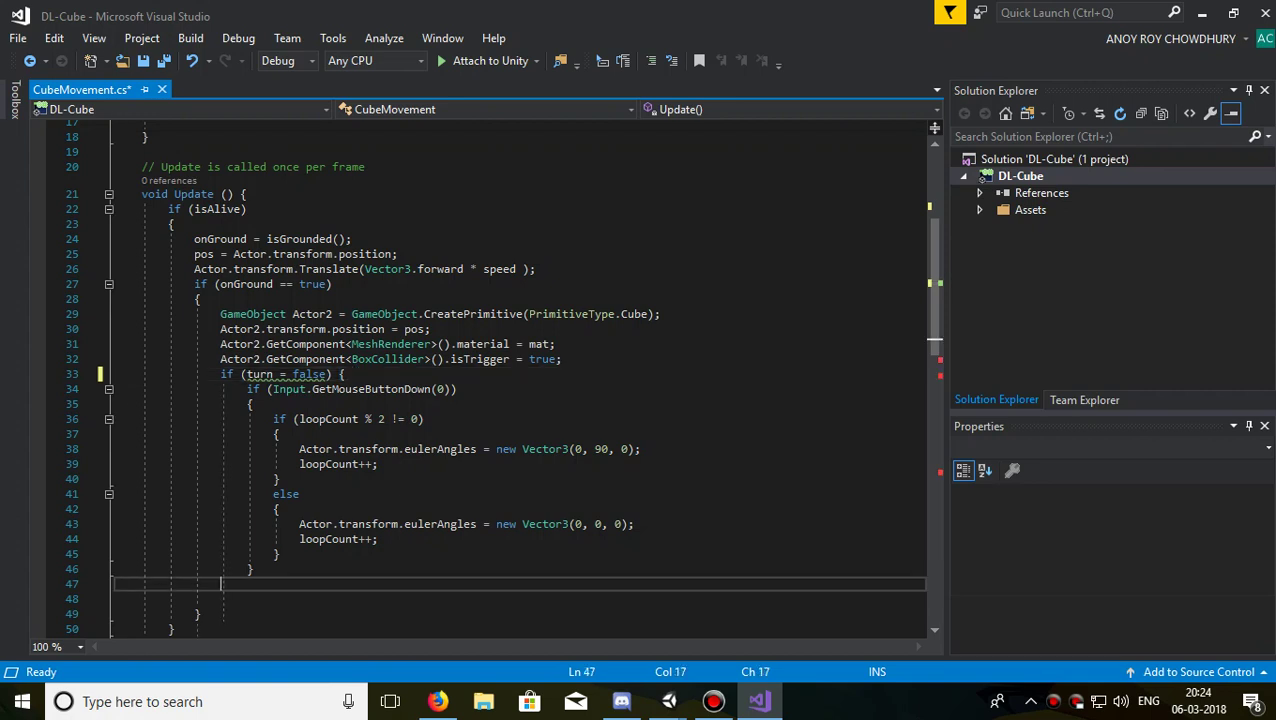
pyautogui.write('}')
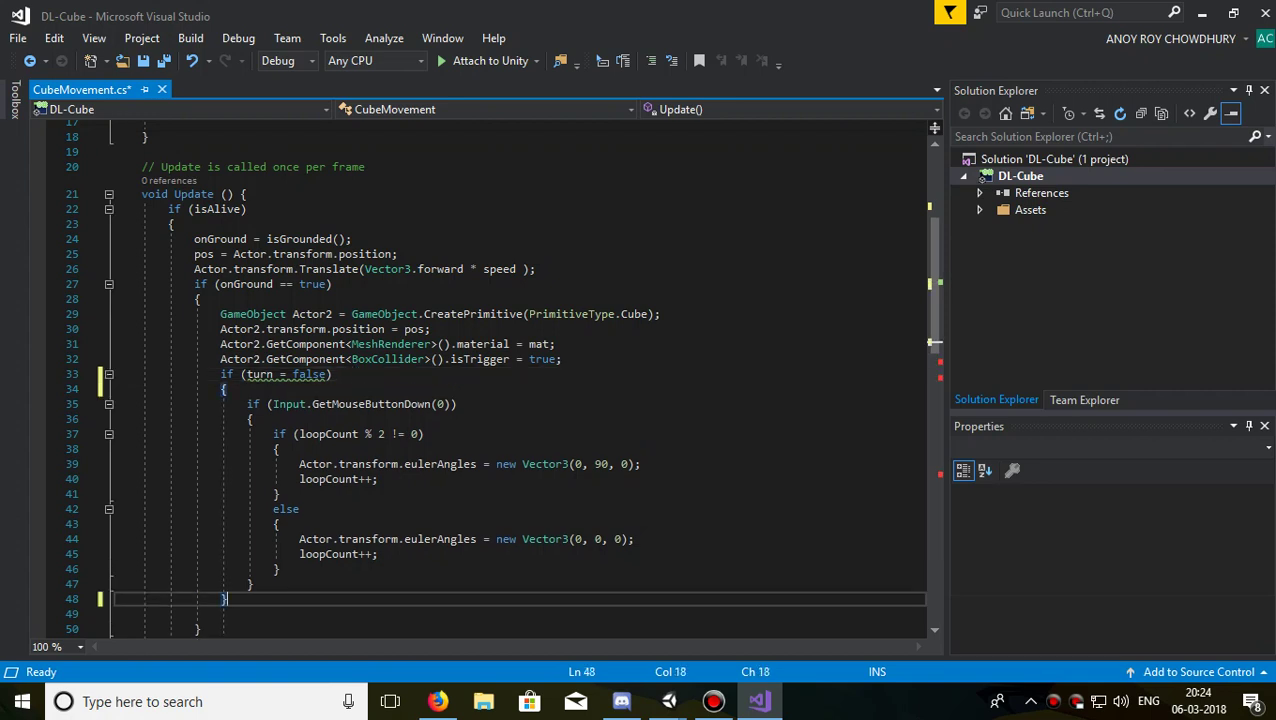
pyautogui.click(287, 374)
pyautogui.write('=')
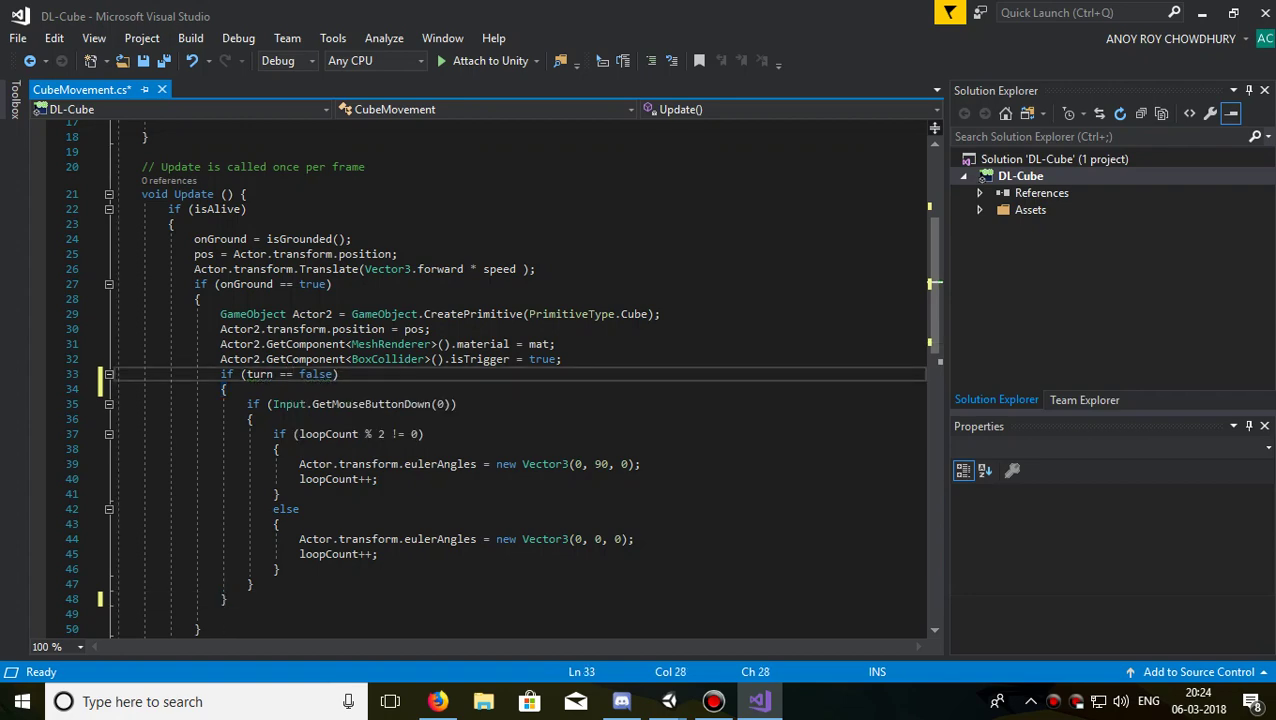
pyautogui.scroll(5, 500, 380)
pyautogui.click(280, 334)
# Insert an OnTriggerEnter method stub below OnCollisionEnter
pyautogui.scroll(-6, 280, 334)
pyautogui.scroll(-10, 280, 334)
pyautogui.scroll(-2, 480, 380)
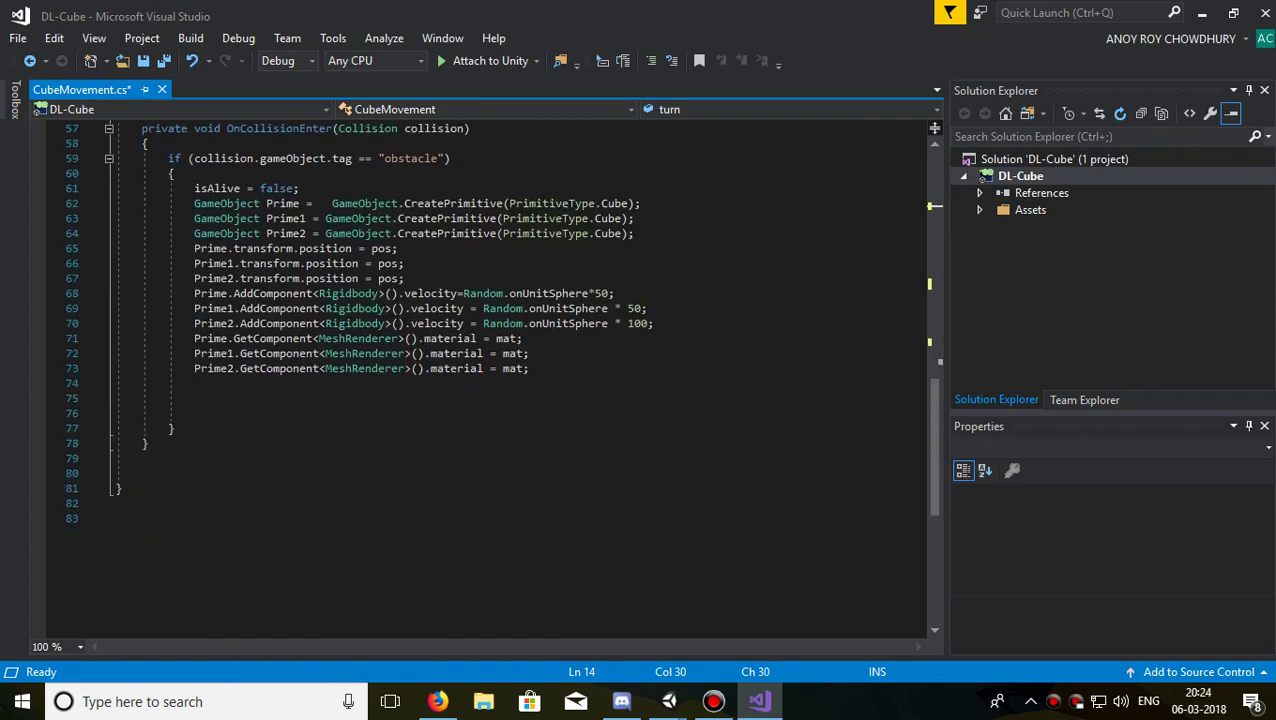
pyautogui.click(147, 443)
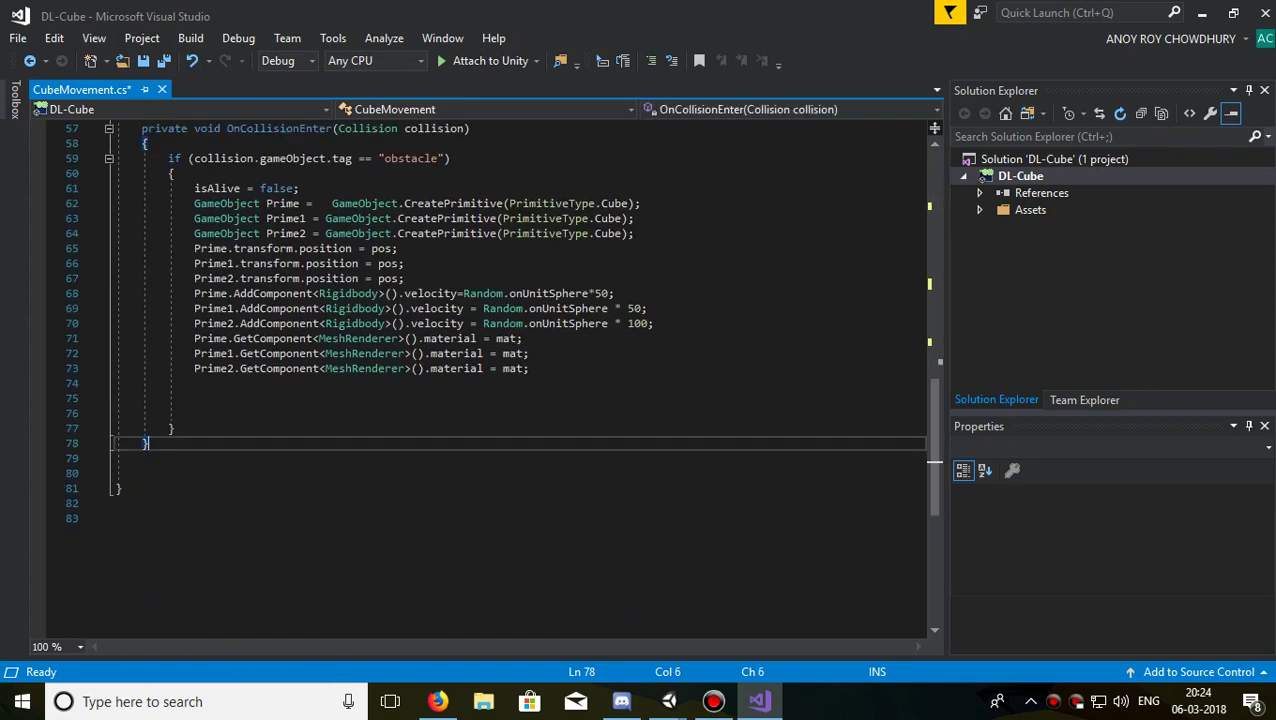
pyautogui.press('Return')
pyautogui.write('void')
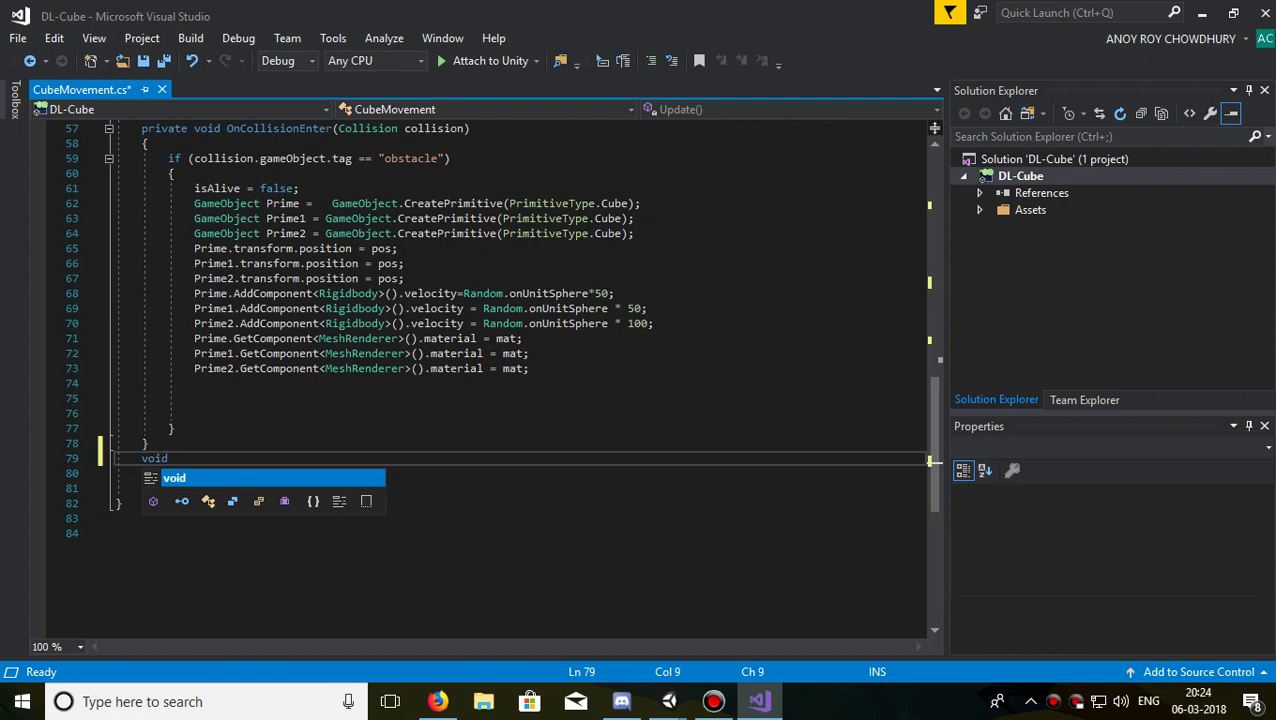
pyautogui.write(' on')
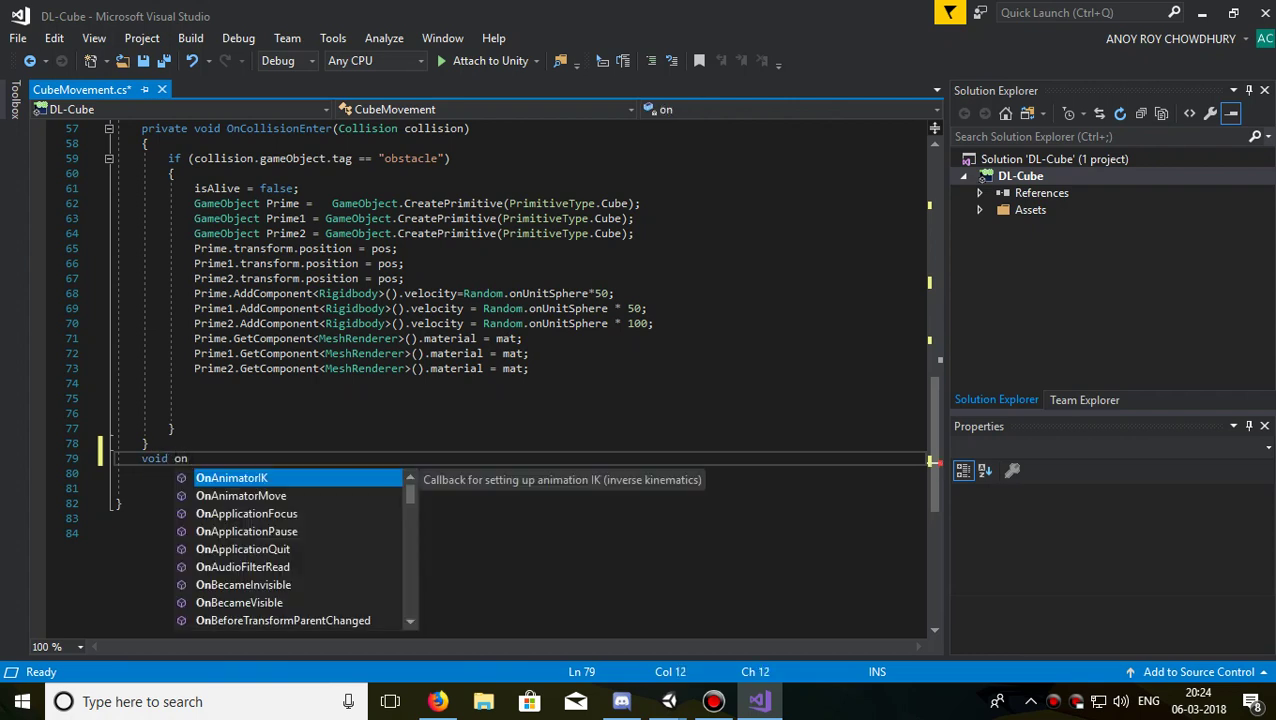
pyautogui.write('tr')
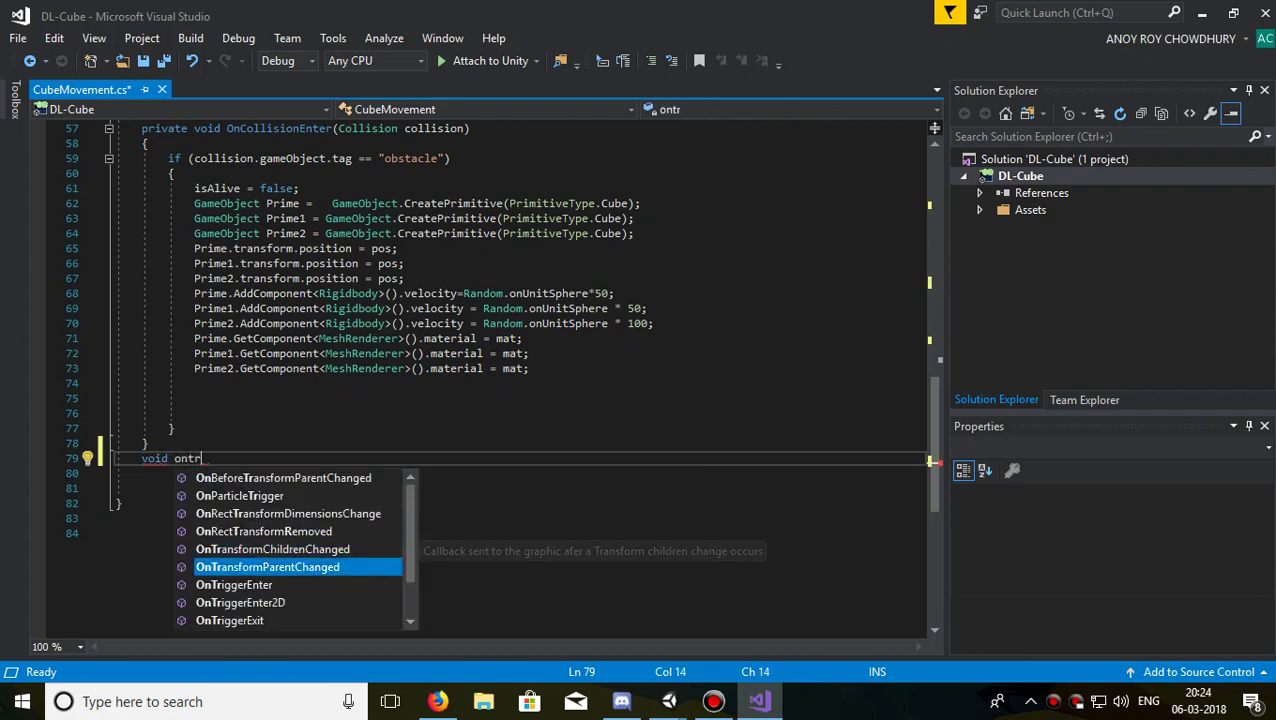
pyautogui.press('Down')
pyautogui.press('Return')
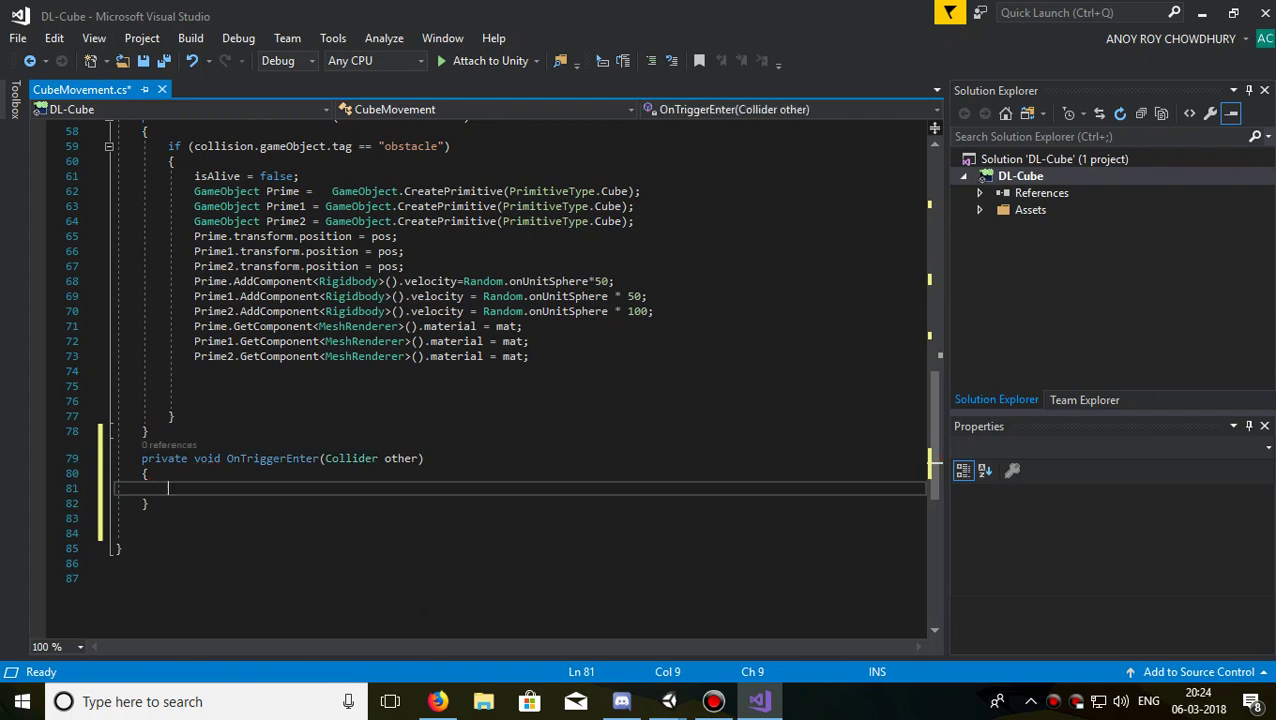
# Write 'if (other.gameObject.tag == "turn") { turn = true; }' inside the trigger method
pyautogui.write('if99')
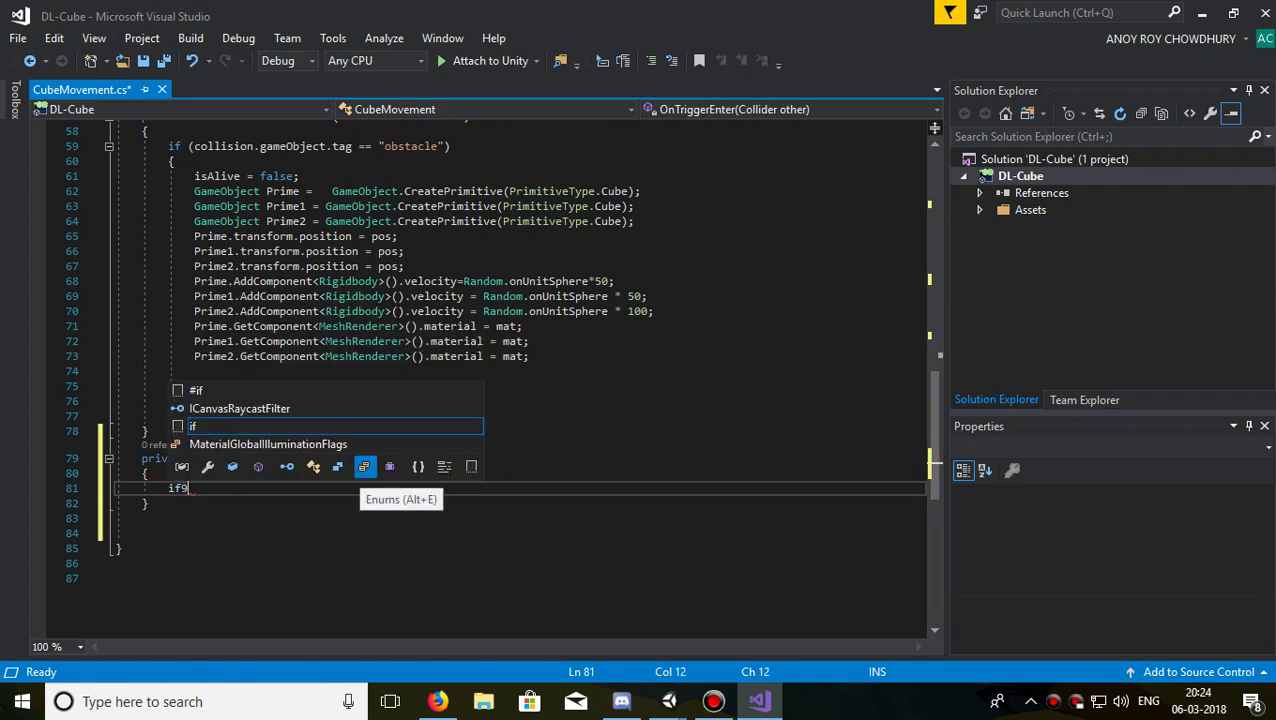
pyautogui.press('BackSpace')
pyautogui.press('BackSpace')
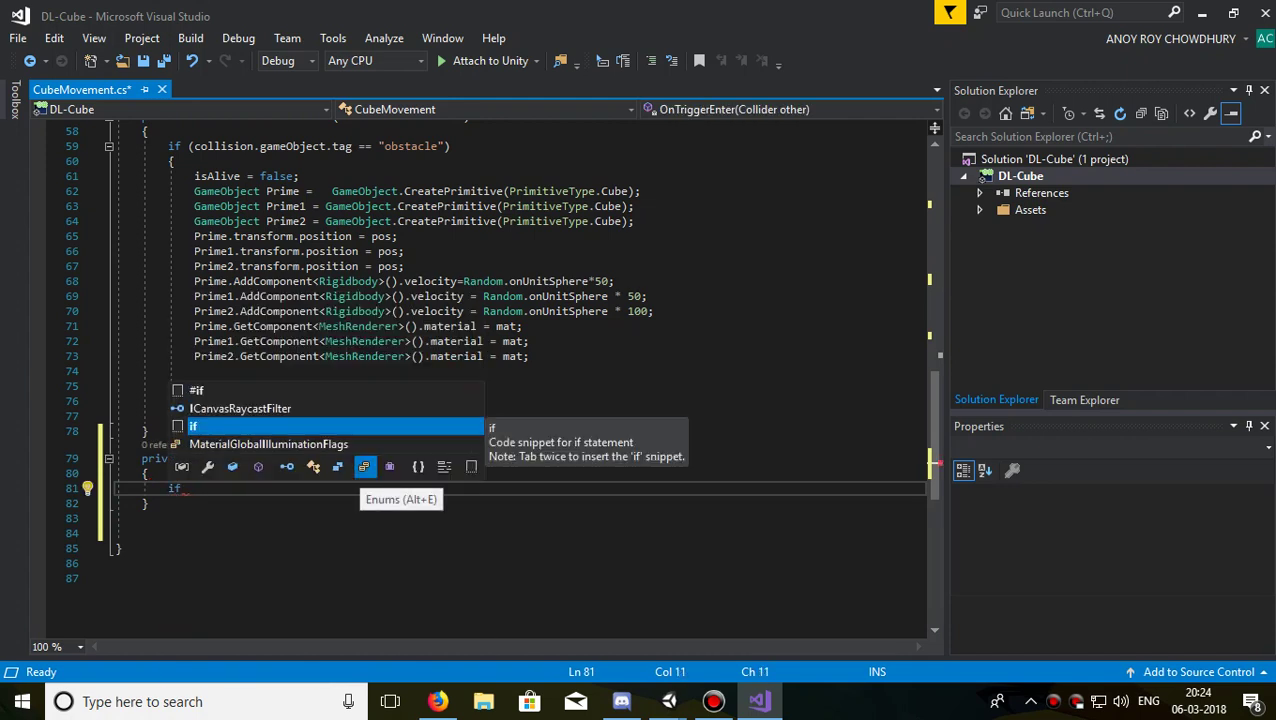
pyautogui.write('(ot')
pyautogui.press('Escape')
pyautogui.write('her.ga')
pyautogui.press('Tab')
pyautogui.write('.t')
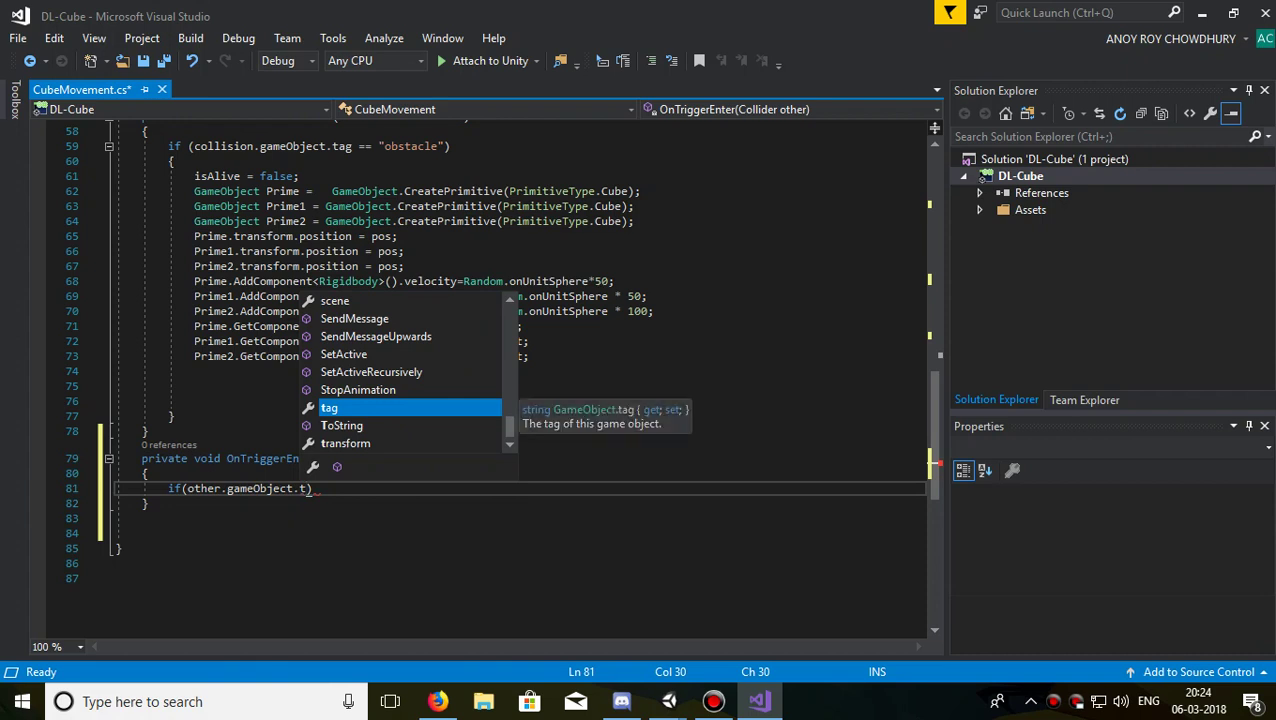
pyautogui.press('Tab')
pyautogui.write('== ')
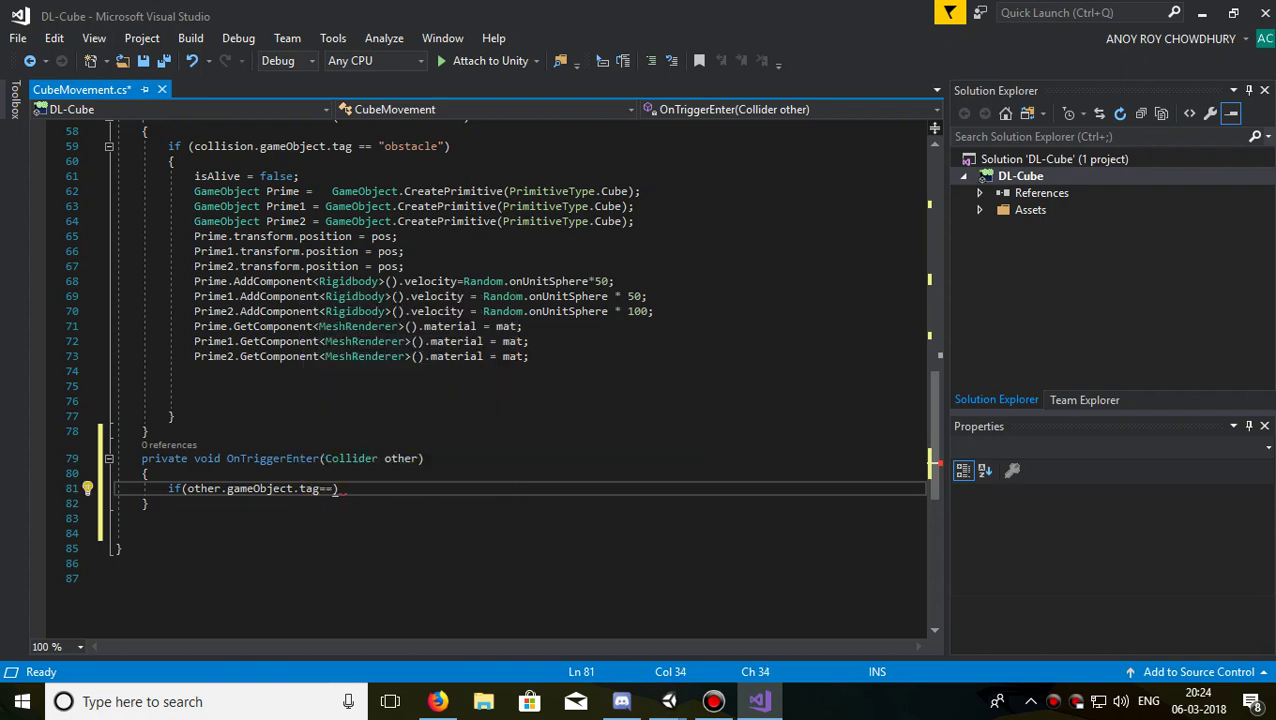
pyautogui.write('"turn") {')
pyautogui.press('Return')
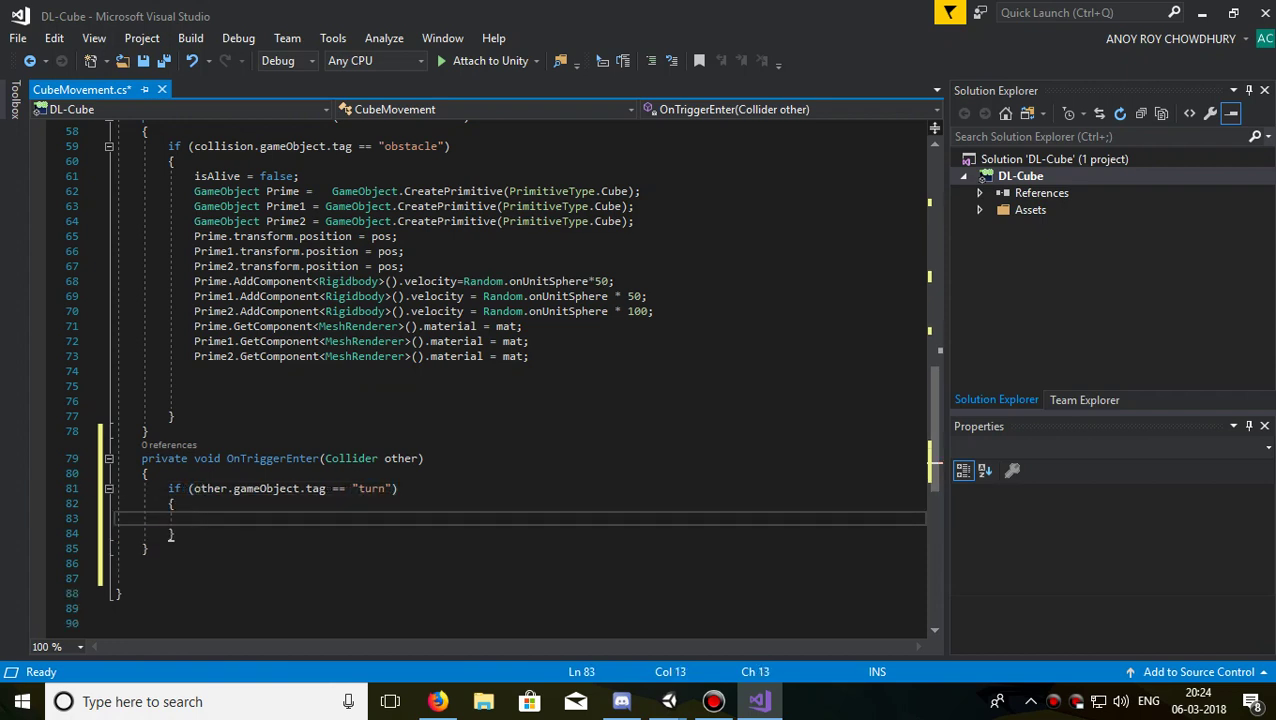
pyautogui.write('turn = tru')
pyautogui.press('Tab')
pyautogui.write(';')
pyautogui.press('Down')
pyautogui.press('Down')
# Rename the method from OnTriggerEnter to OnTriggerStay
pyautogui.scroll(4, 520, 375)
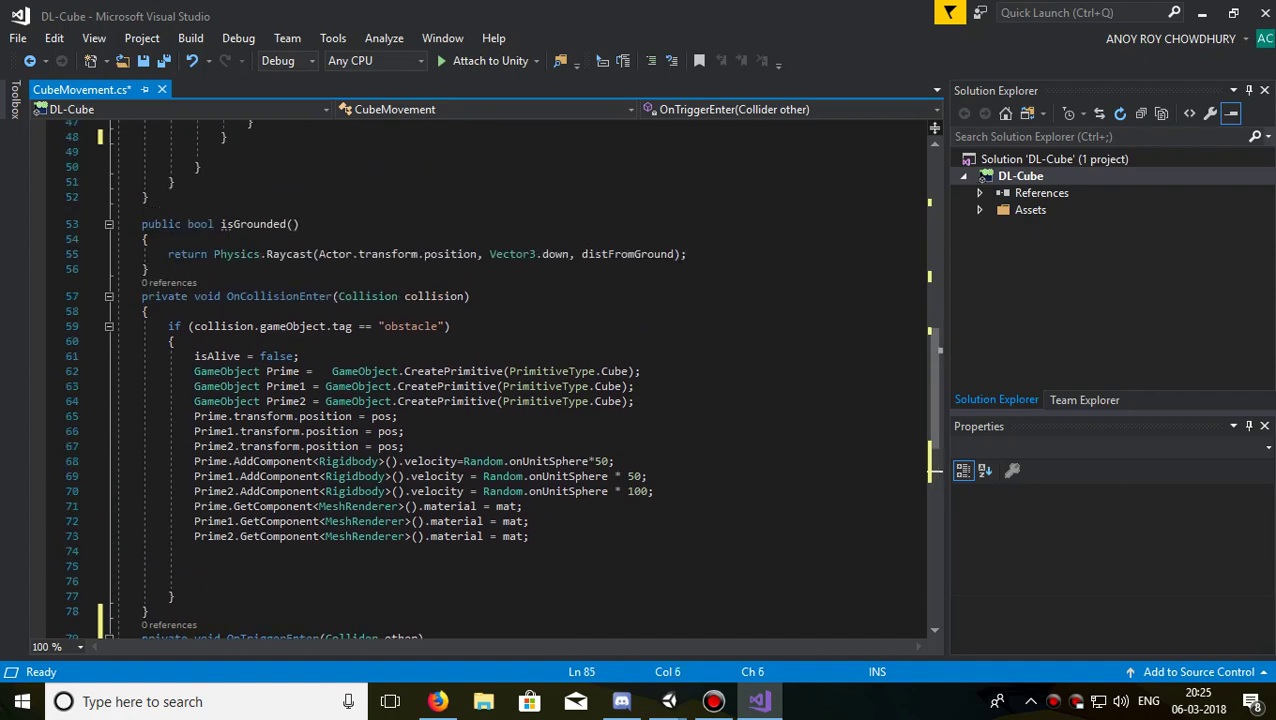
pyautogui.scroll(6, 520, 375)
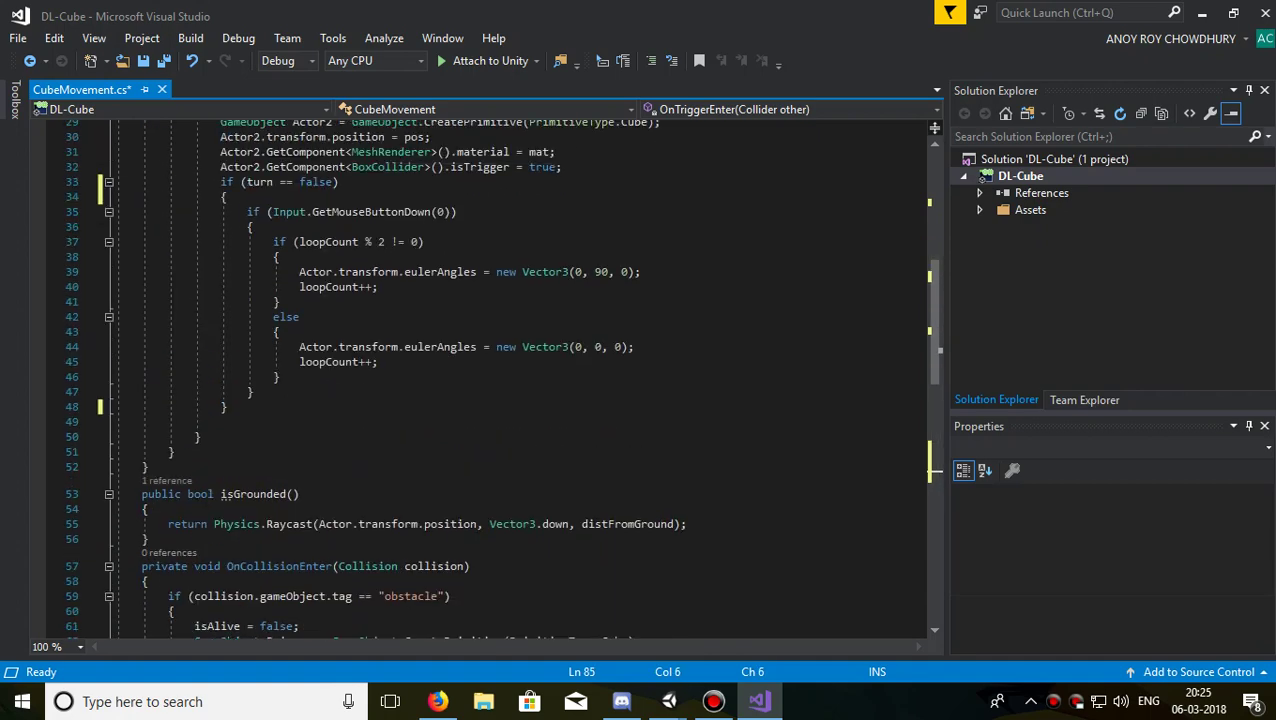
pyautogui.scroll(-8, 520, 375)
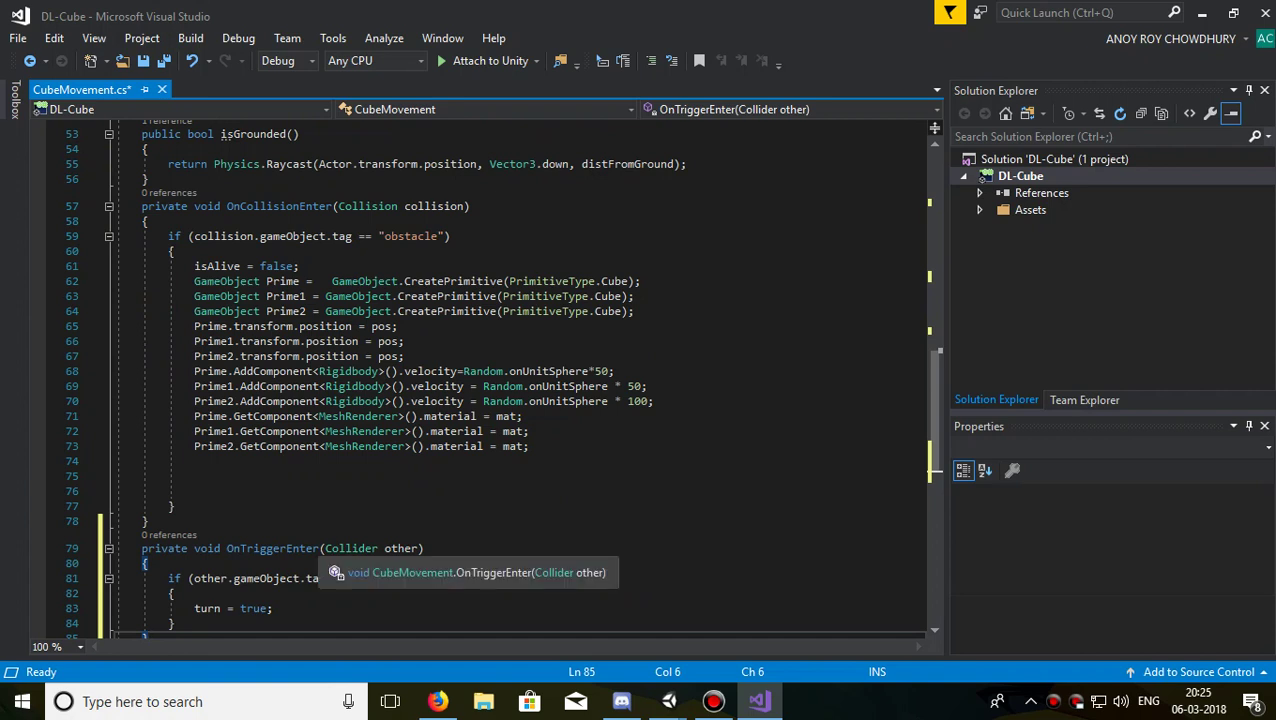
pyautogui.click(320, 548)
pyautogui.press('BackSpace')
pyautogui.press('BackSpace')
pyautogui.press('BackSpace')
pyautogui.press('BackSpace')
pyautogui.press('BackSpace')
pyautogui.write('Stay')
pyautogui.scroll(-2, 480, 380)
pyautogui.press('Down')
pyautogui.press('Down')
pyautogui.press('Down')
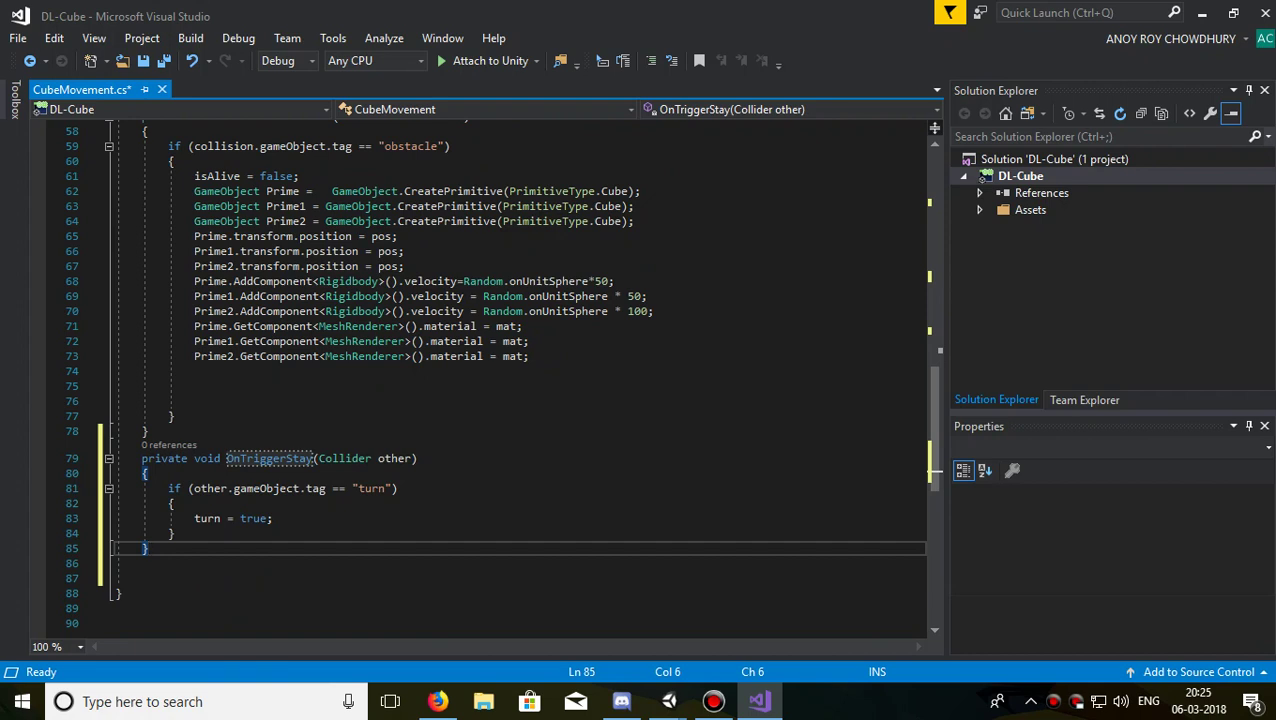
# Insert a private OnTriggerExit method stub after OnTriggerStay
pyautogui.press('Return')
pyautogui.write('pri')
pyautogui.press('Tab')
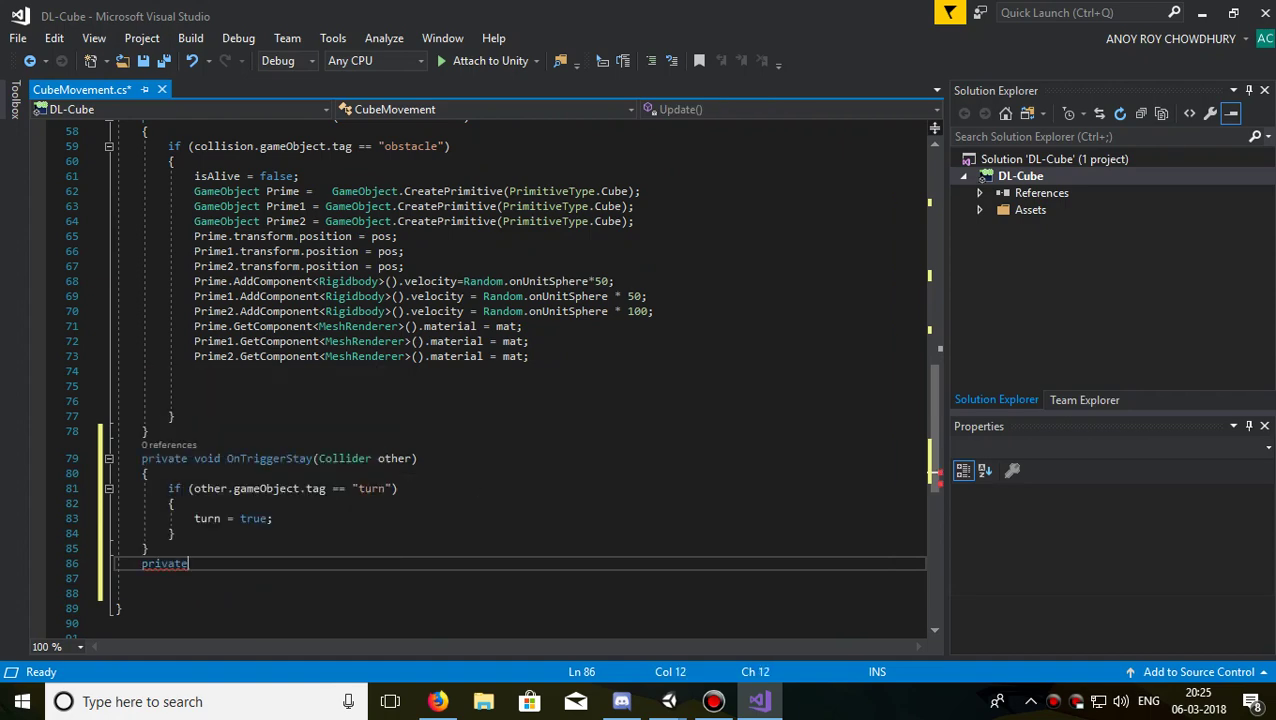
pyautogui.write('void on')
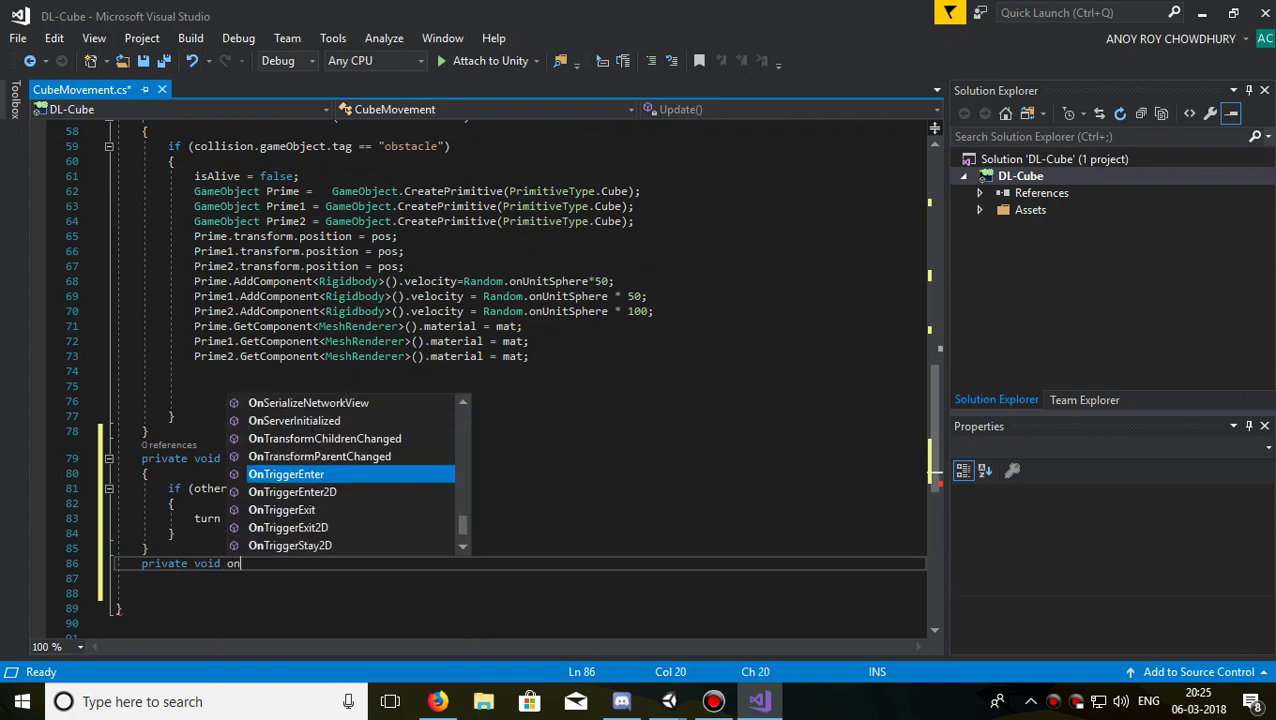
pyautogui.write('t')
pyautogui.press('Down')
pyautogui.press('Return')
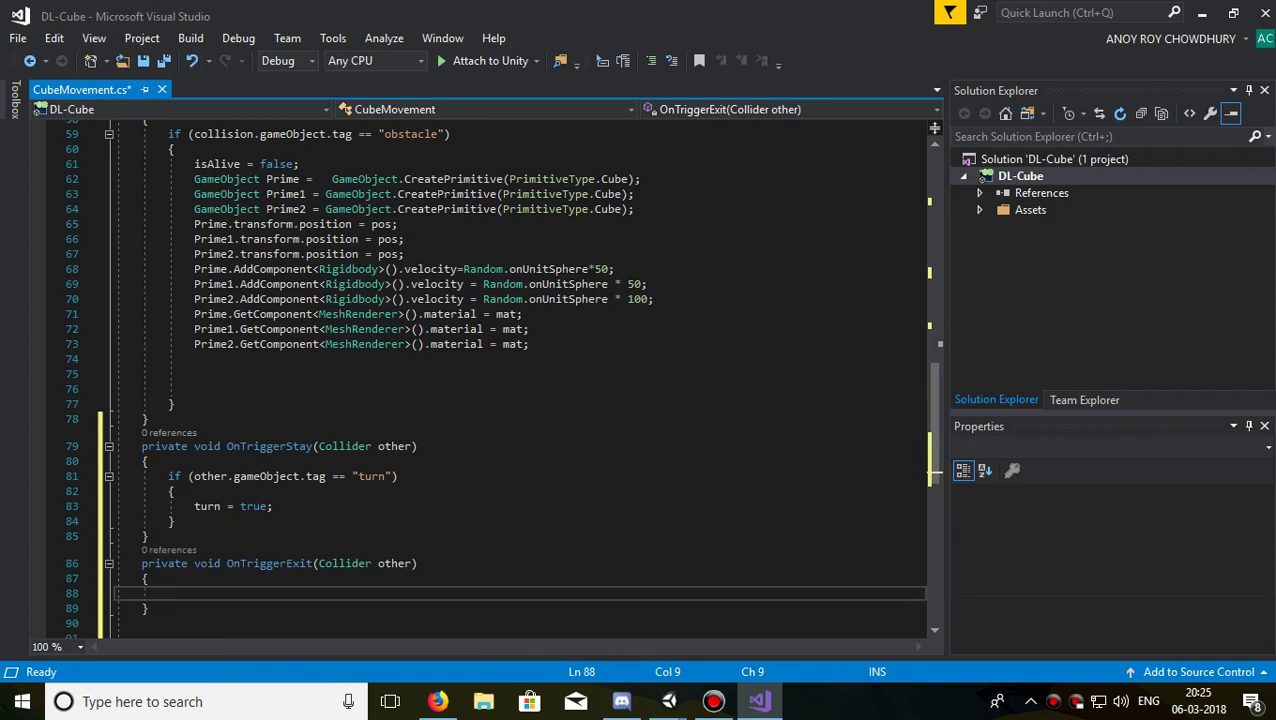
# Write 'if (other.gameObject.tag == "turn") { turn = false; }' and save the script
pyautogui.write('if(')
pyautogui.write('other.gam')
pyautogui.press('Tab')
pyautogui.write('.t')
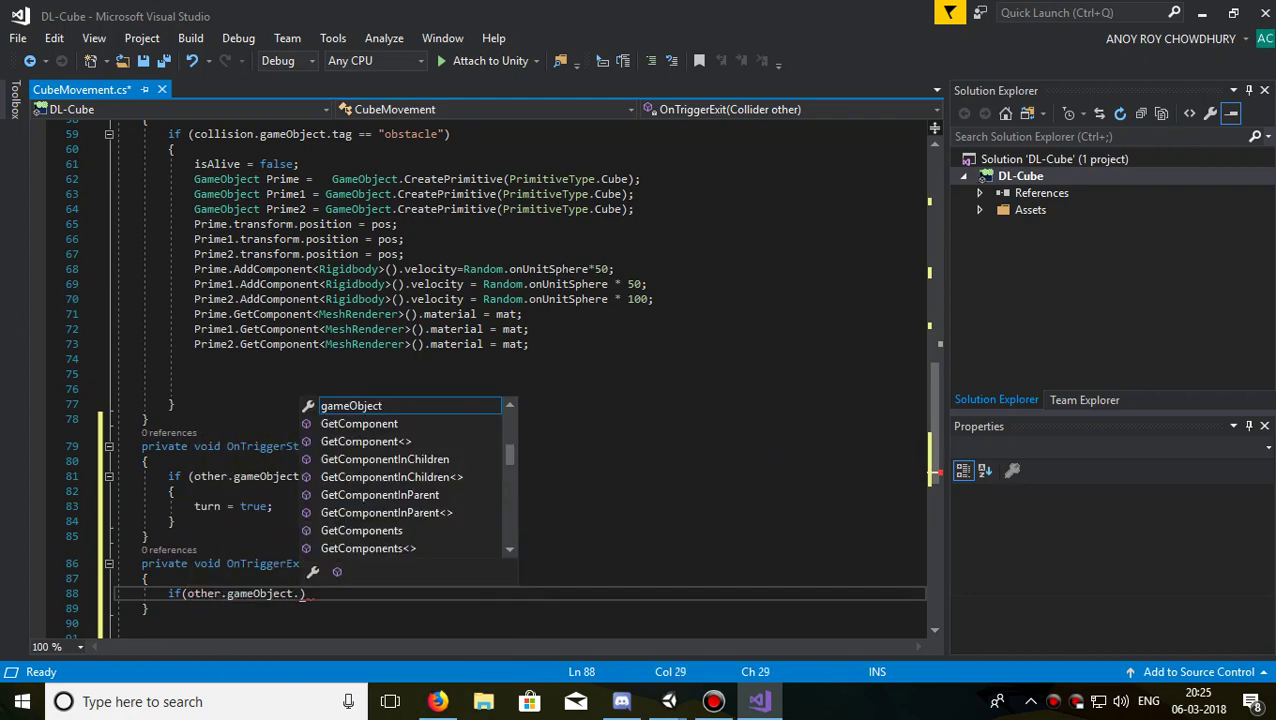
pyautogui.write('ag==')
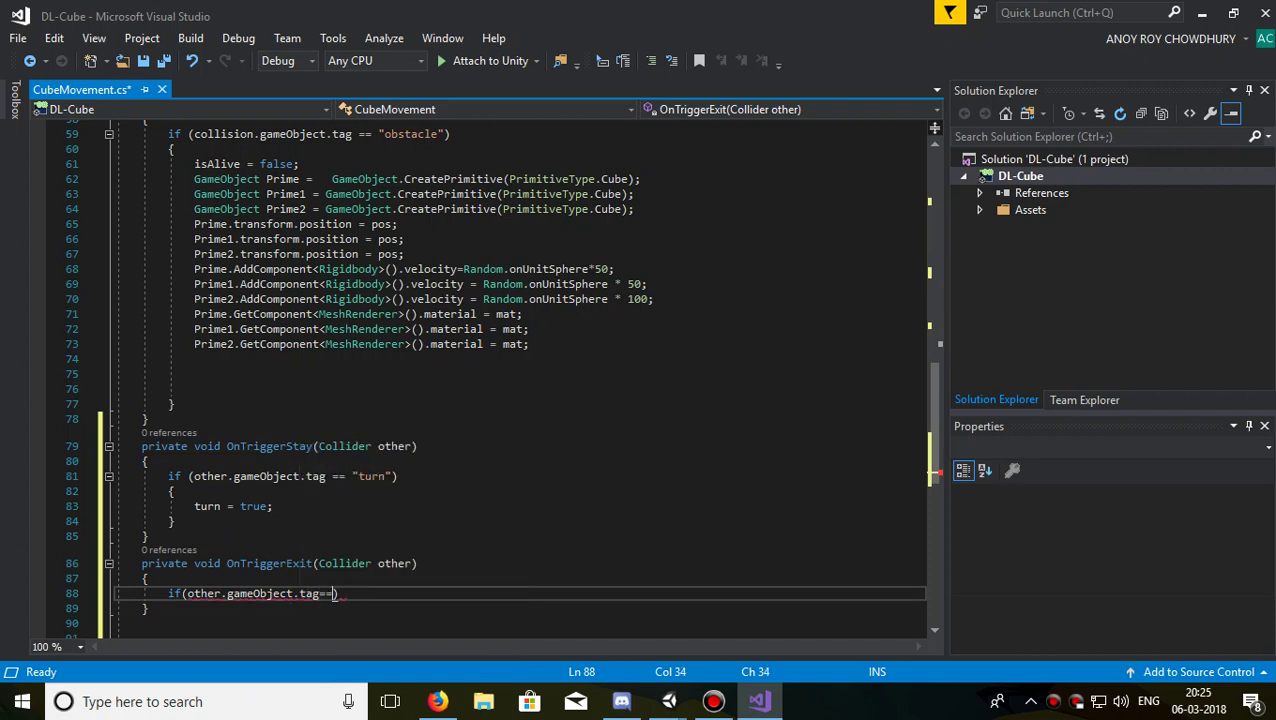
pyautogui.write('"turn"){')
pyautogui.press('Return')
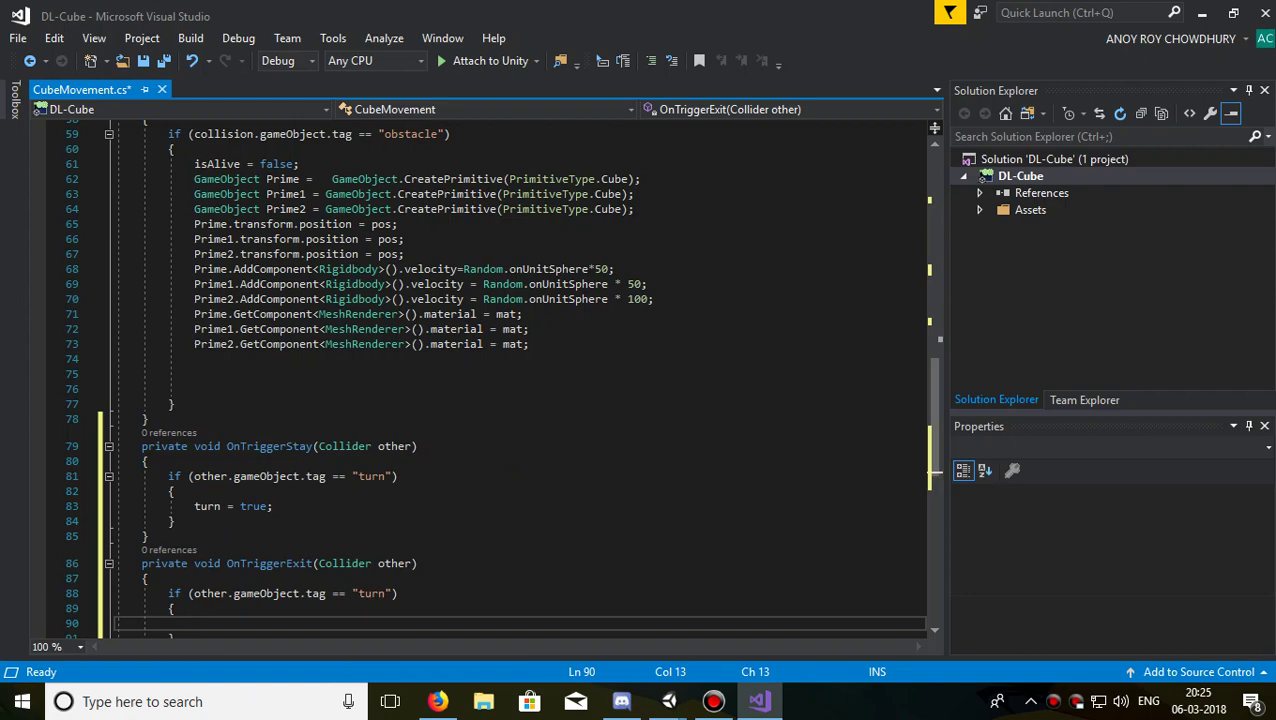
pyautogui.write('turn = ')
pyautogui.write('false;')
pyautogui.scroll(-3, 171, 506)
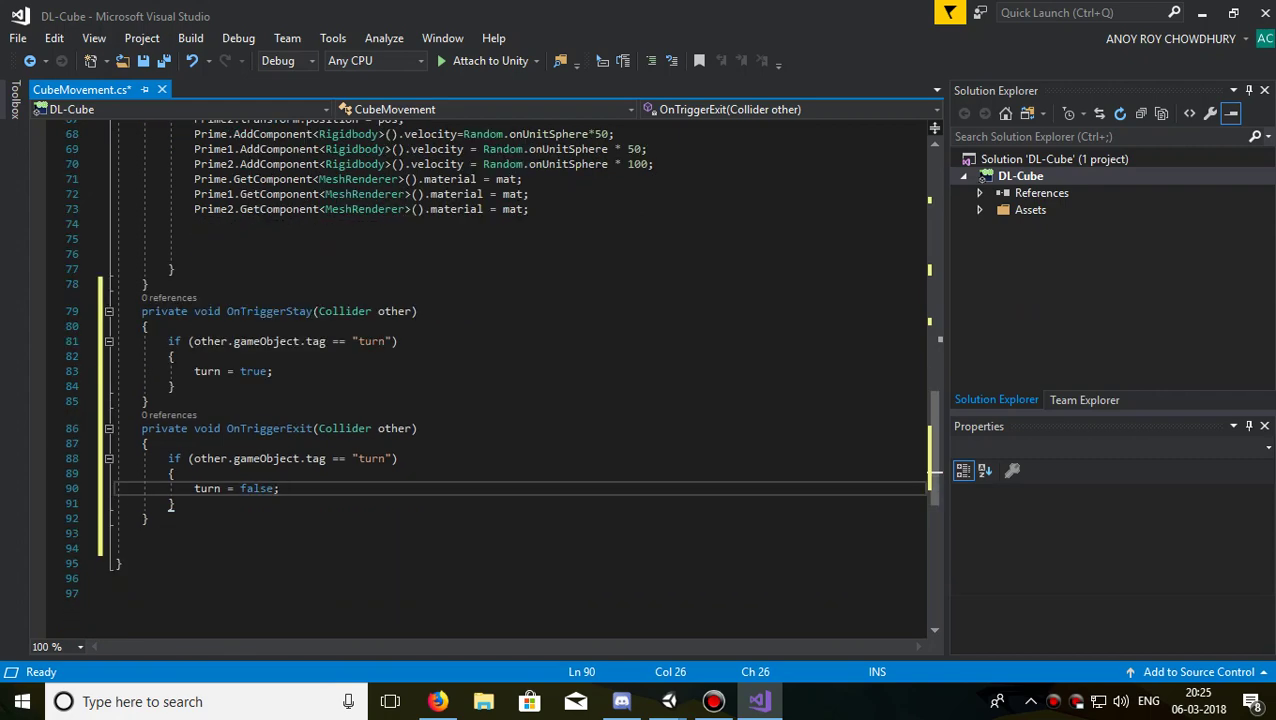
pyautogui.hotkey('ctrl', 's')
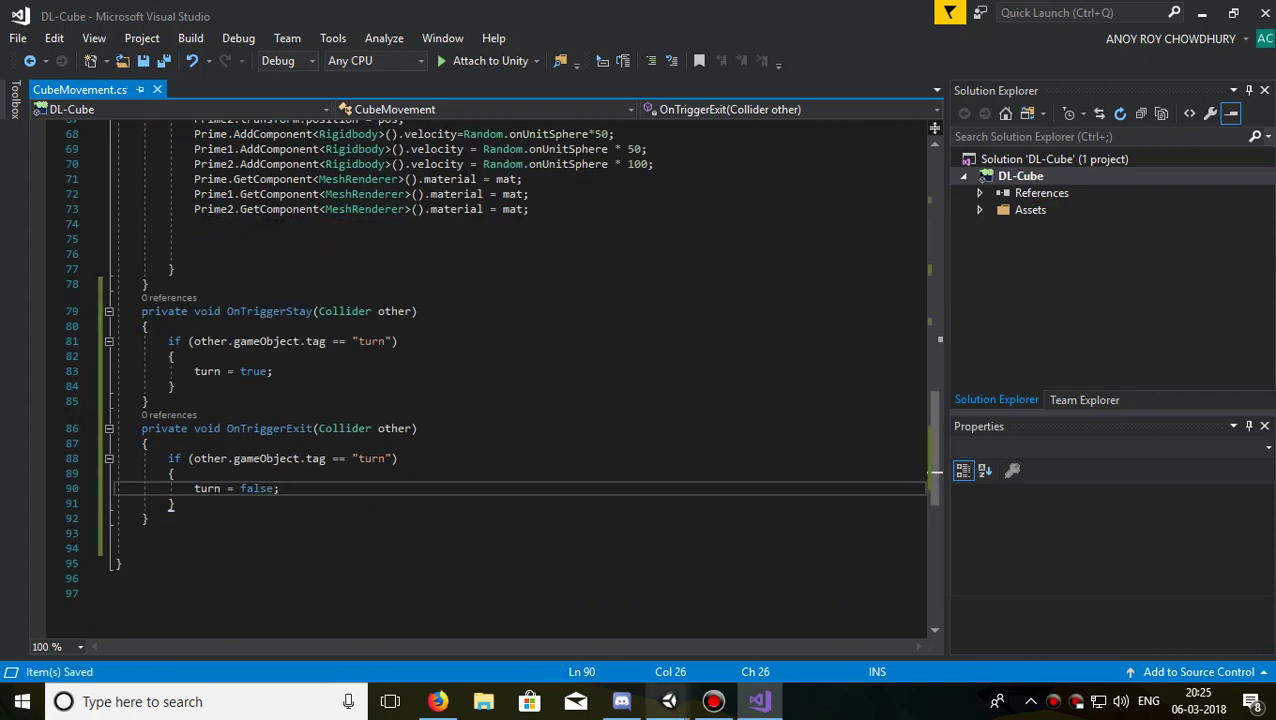
pyautogui.moveTo(669, 702)
pyautogui.click(765, 620)
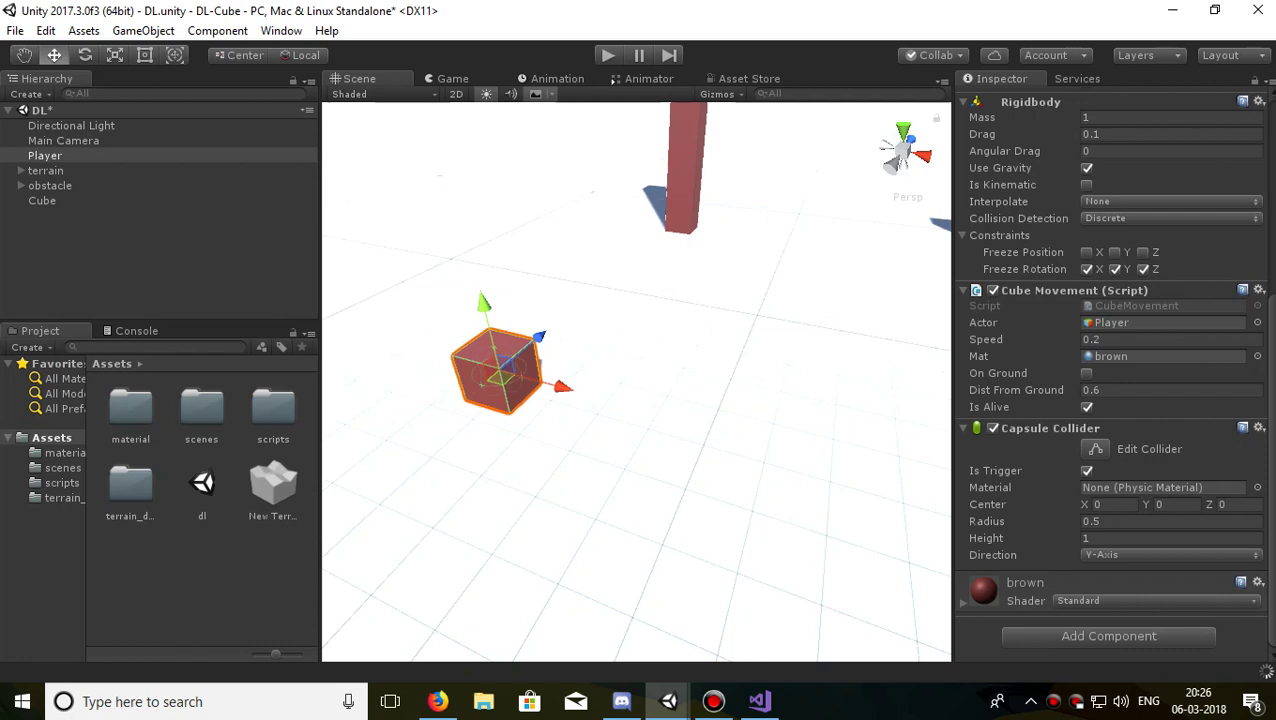
# Select Cube to verify its 'turn' tag and Is Trigger, then go back to Visual Studio
pyautogui.click(42, 200)
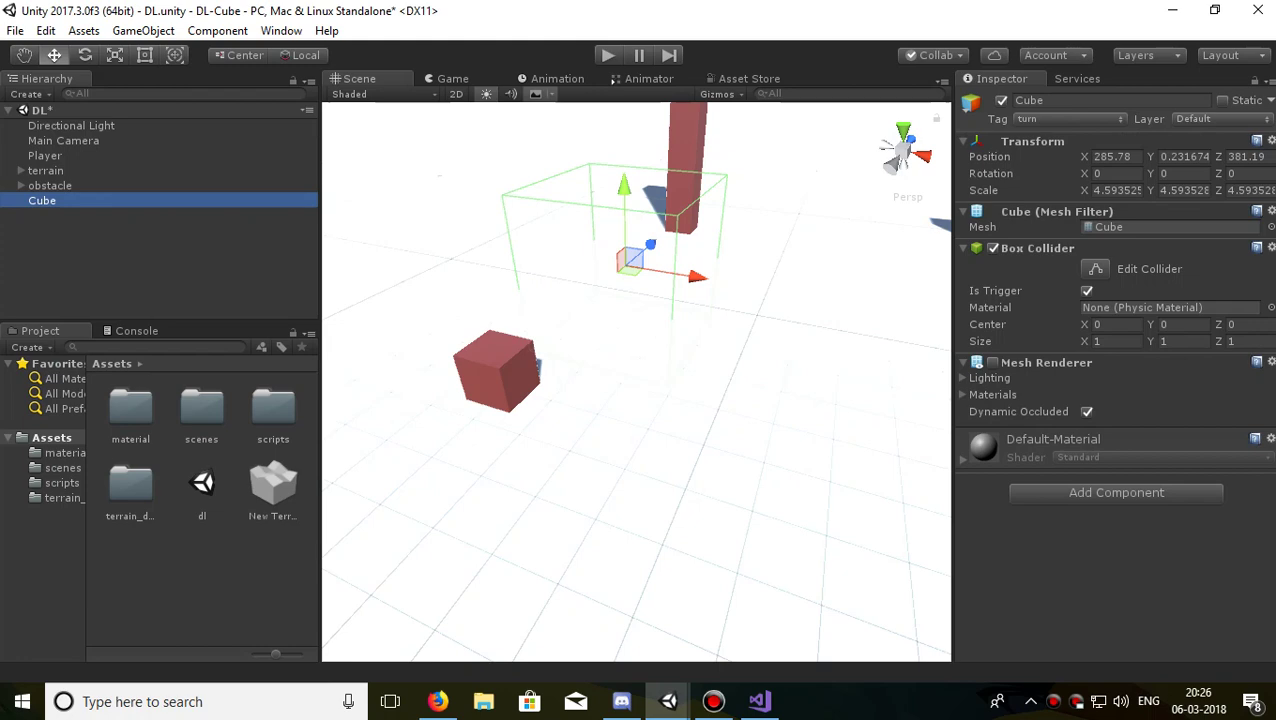
pyautogui.click(760, 701)
# Add an else block with braces after the turn == false check in Update
pyautogui.scroll(1, 170, 505)
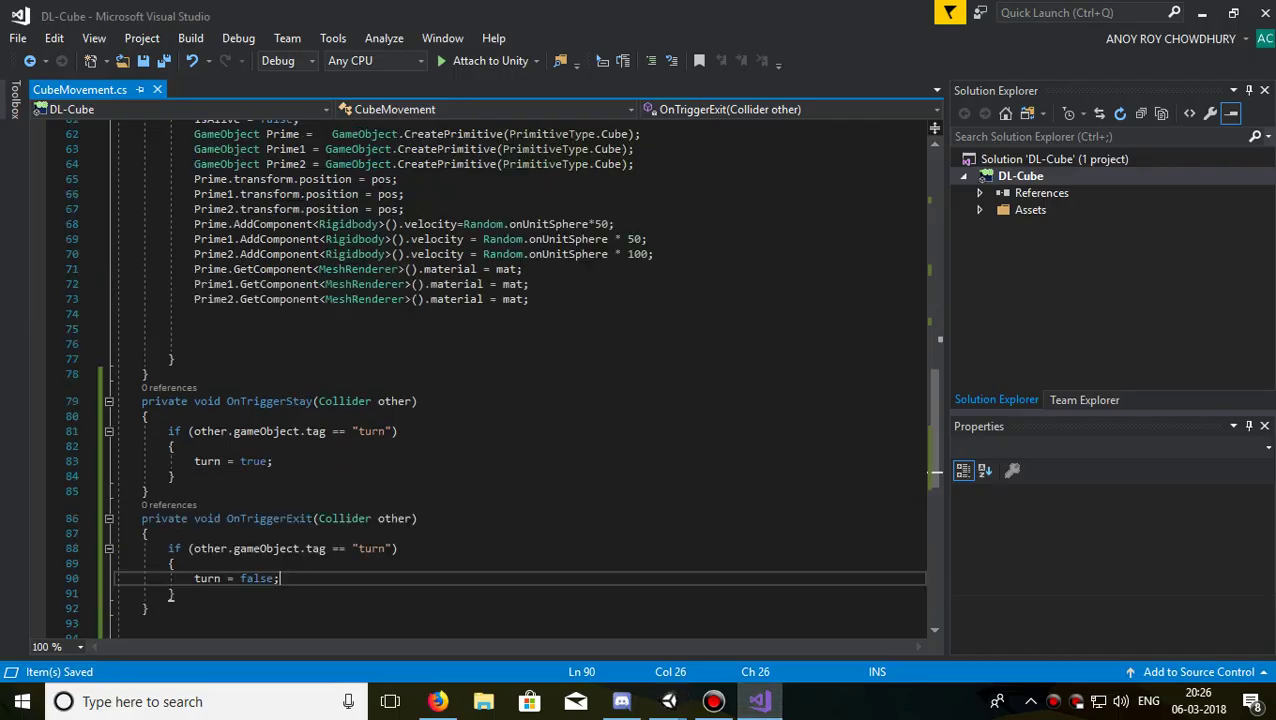
pyautogui.scroll(5, 170, 505)
pyautogui.scroll(6, 222, 482)
pyautogui.click(225, 395)
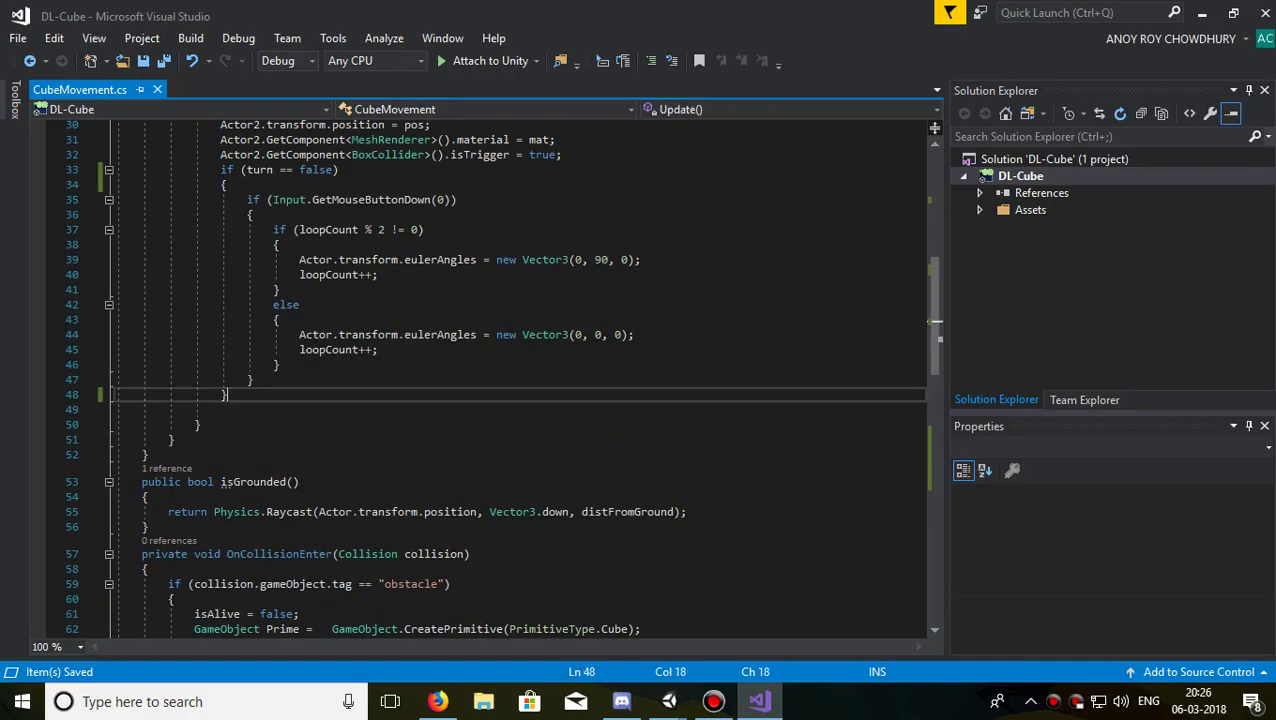
pyautogui.press('Return')
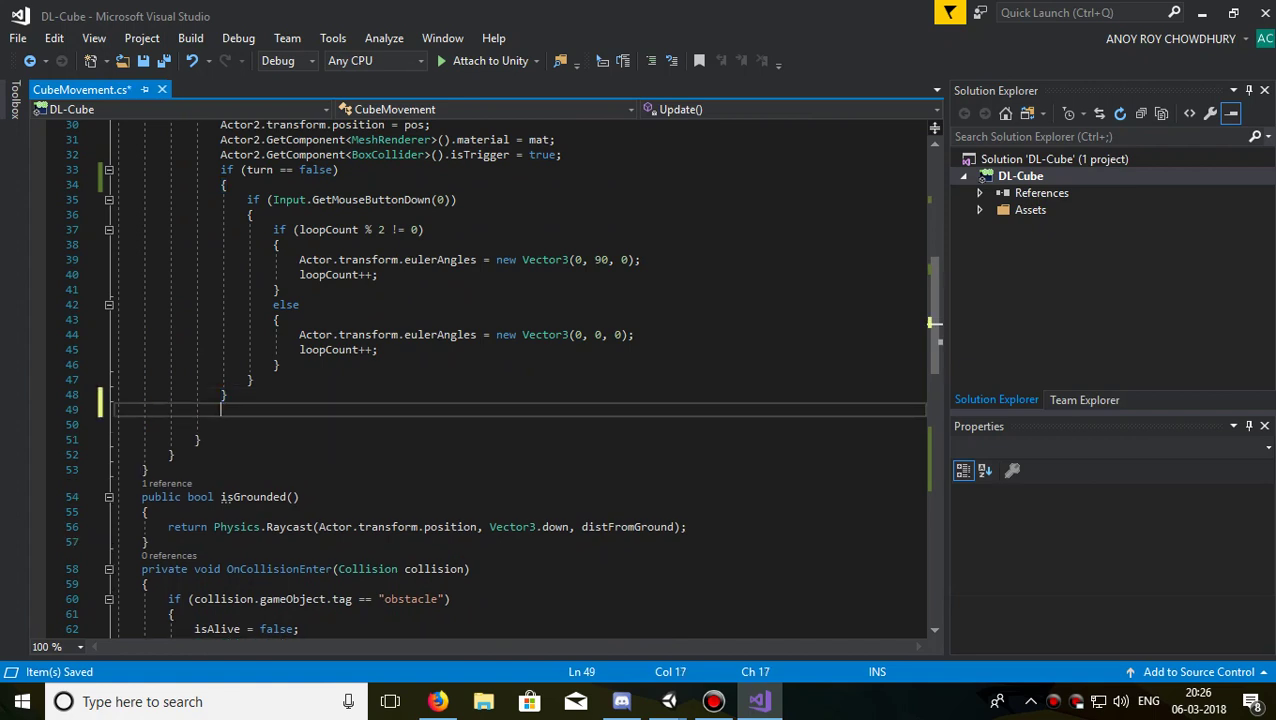
pyautogui.write('els')
pyautogui.press('Tab')
pyautogui.press('Return')
pyautogui.write('{')
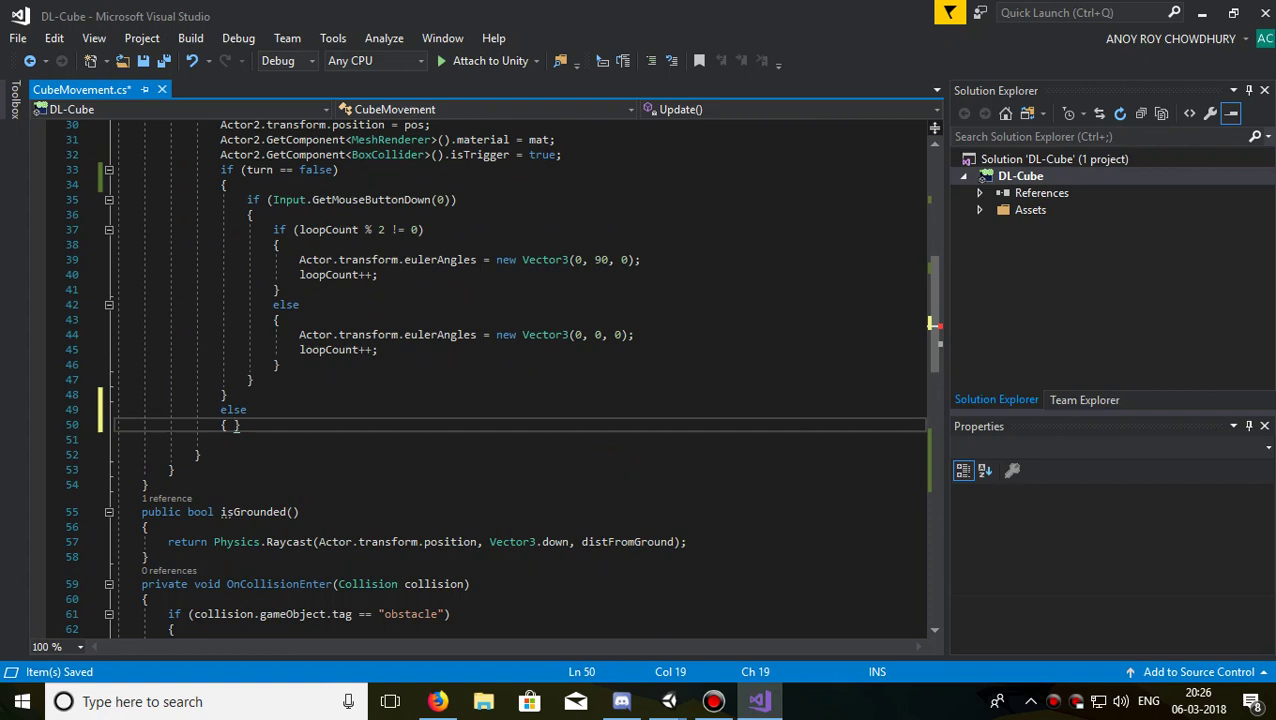
pyautogui.press('Return')
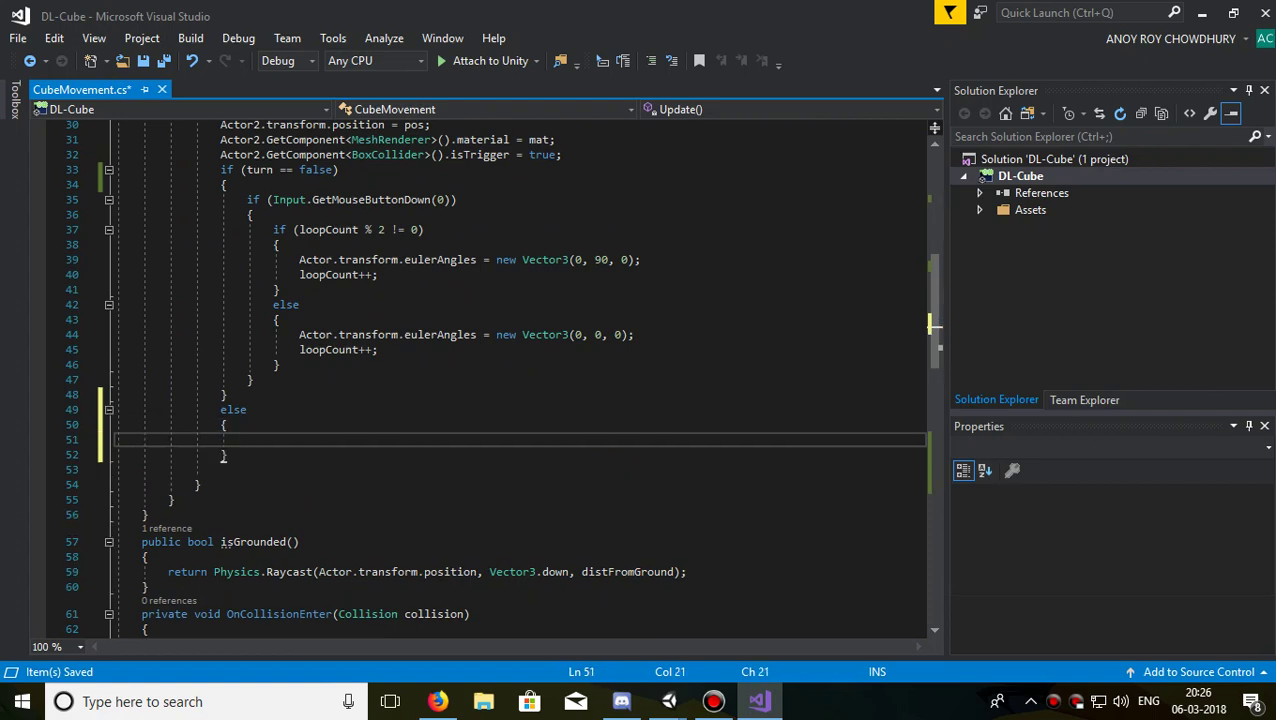
# Inside the else, add an empty if (Input.GetMouseButtonDown(0)) { } block
pyautogui.write('if')
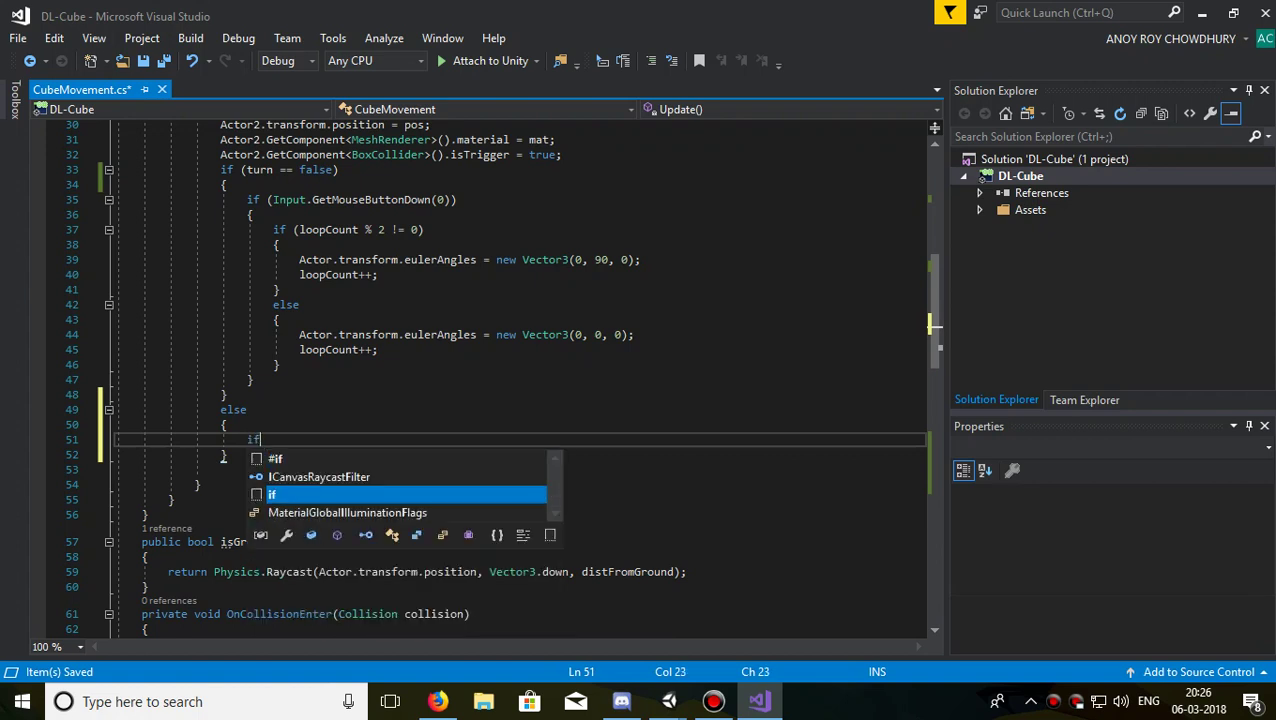
pyautogui.write('(')
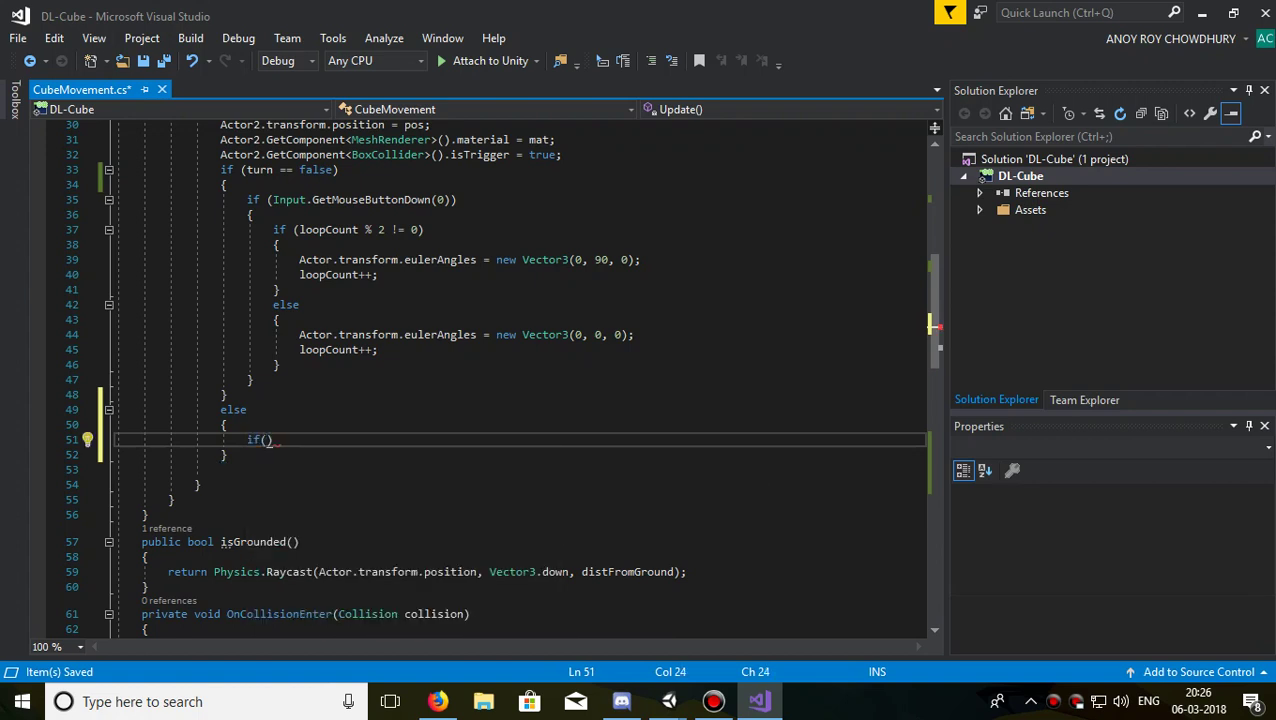
pyautogui.write('inp')
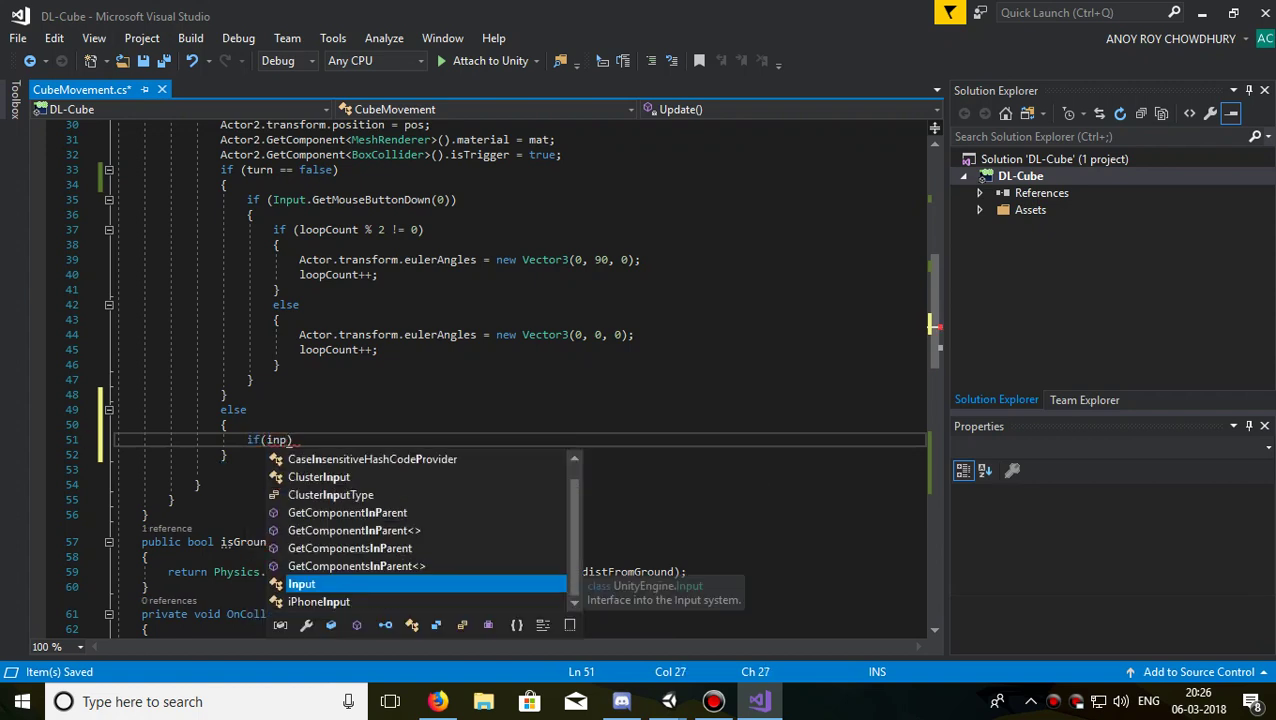
pyautogui.press('Tab')
pyautogui.write('.ge')
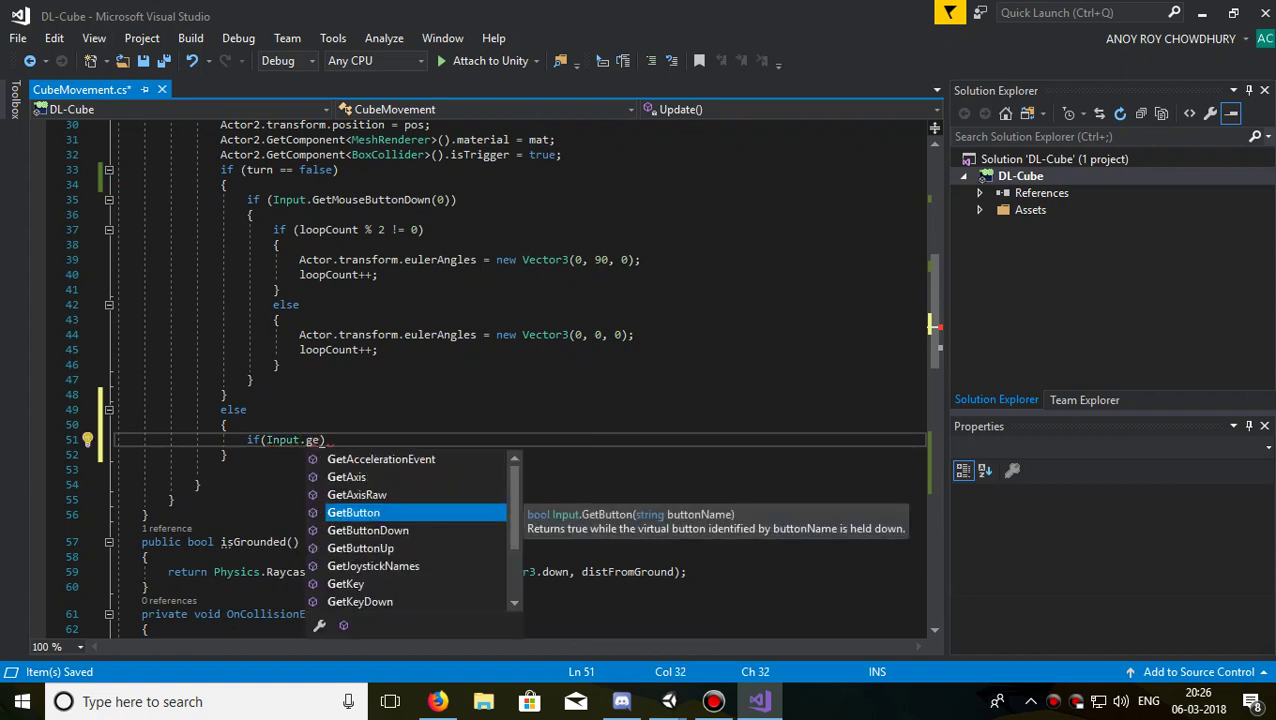
pyautogui.write('tmo')
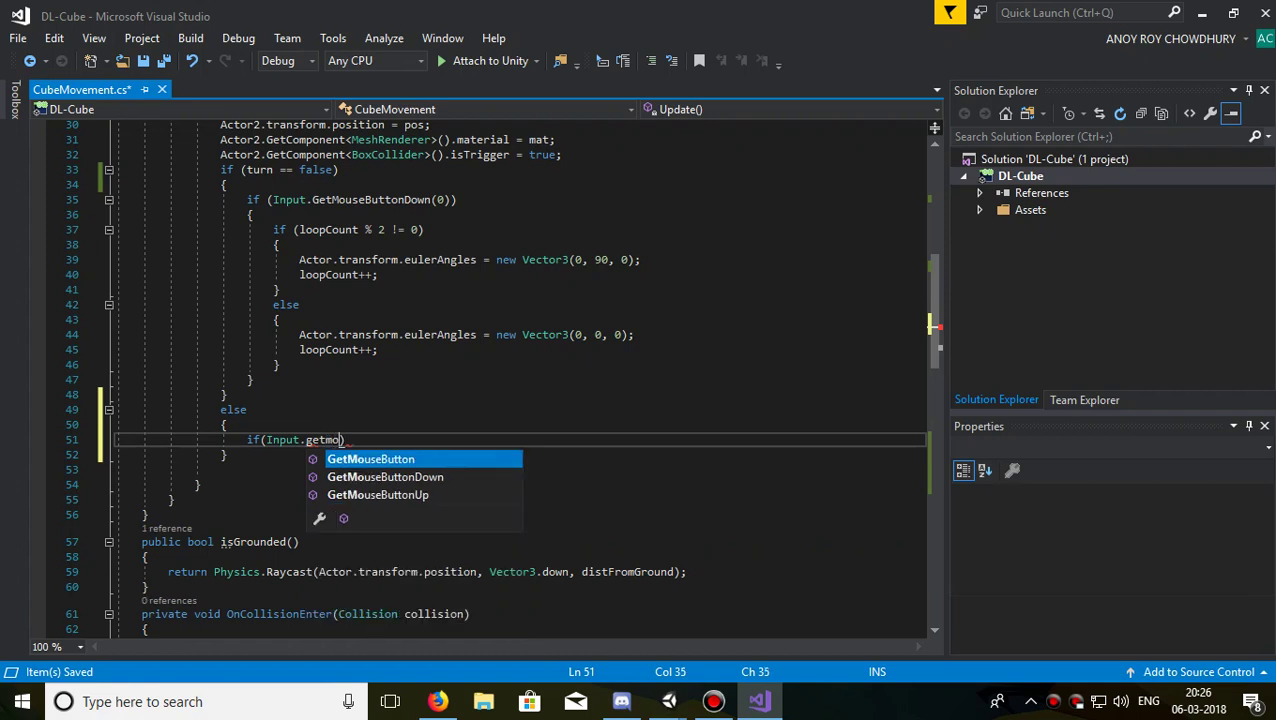
pyautogui.press('Down')
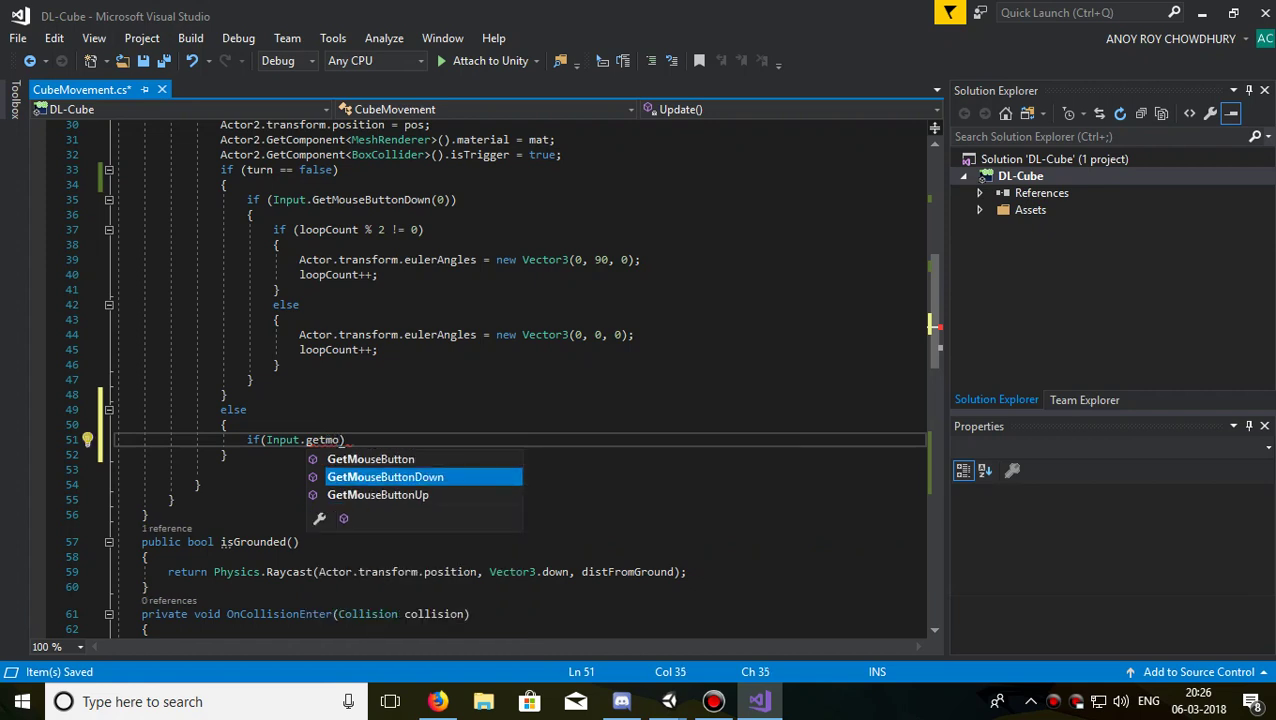
pyautogui.press('Tab')
pyautogui.write('(')
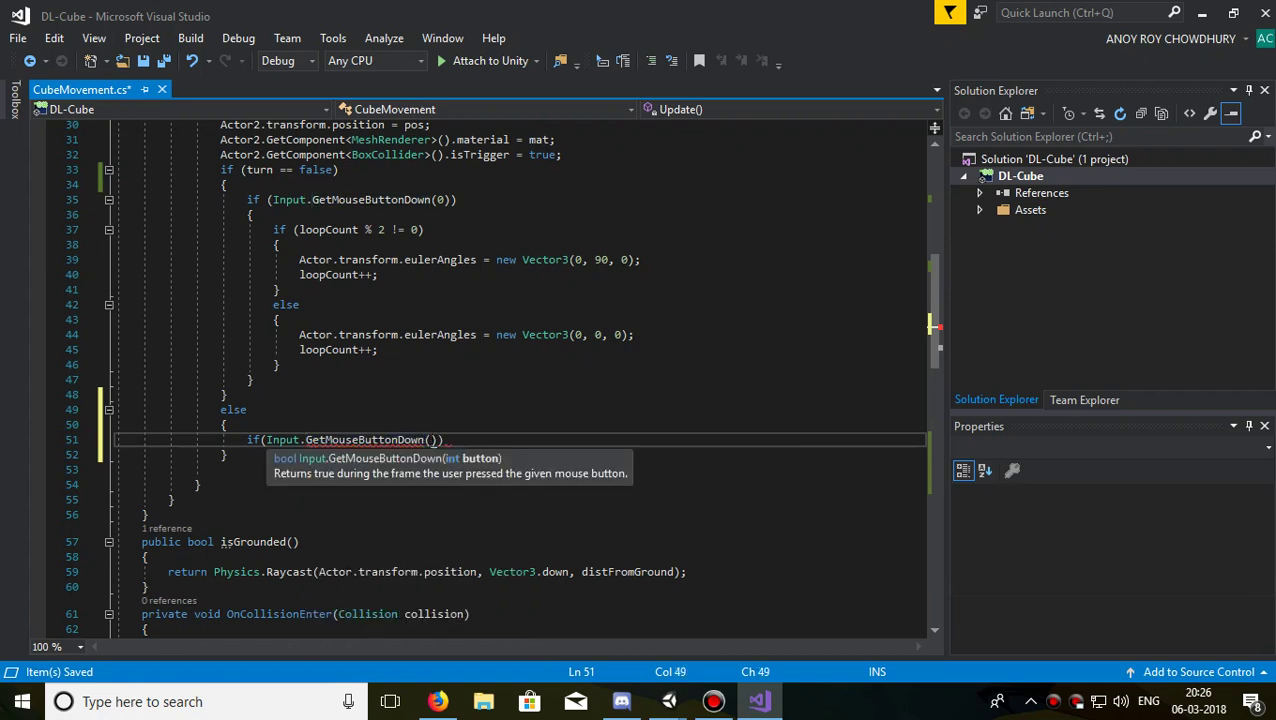
pyautogui.write('0')
pyautogui.write(')){')
pyautogui.press('Return')
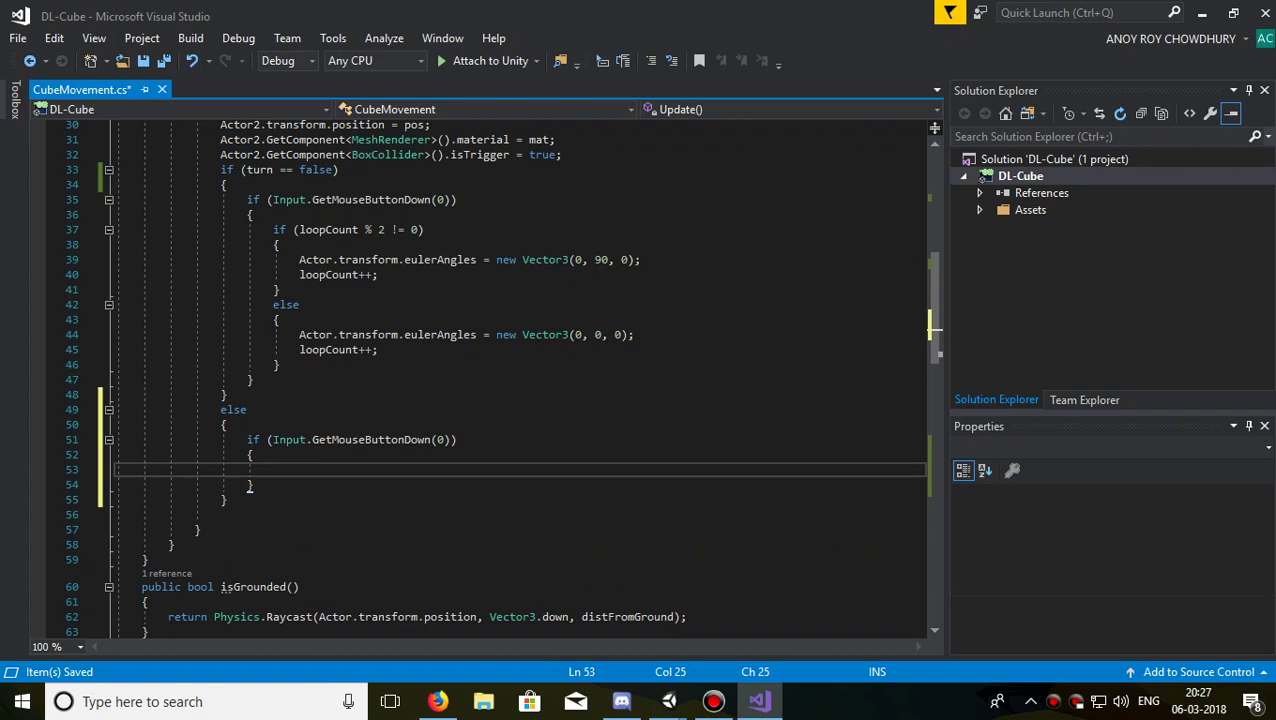
pyautogui.doubleClick(600, 260)
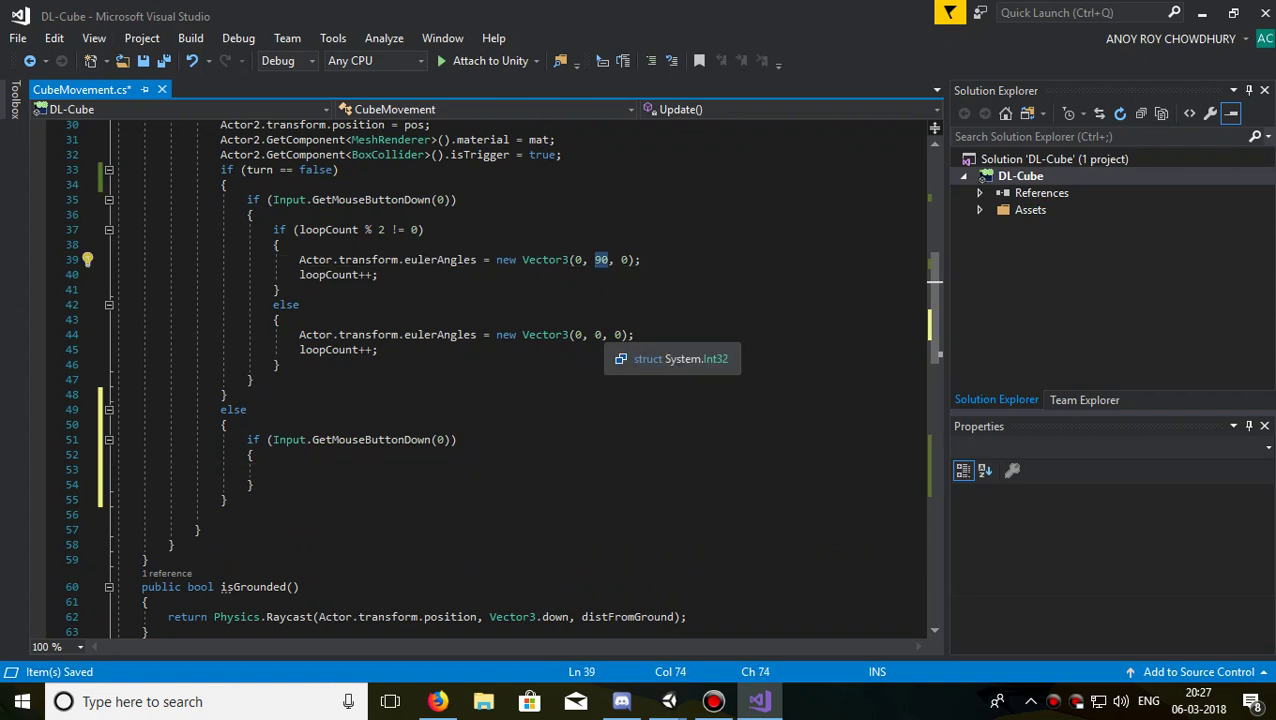
pyautogui.doubleClick(597, 335)
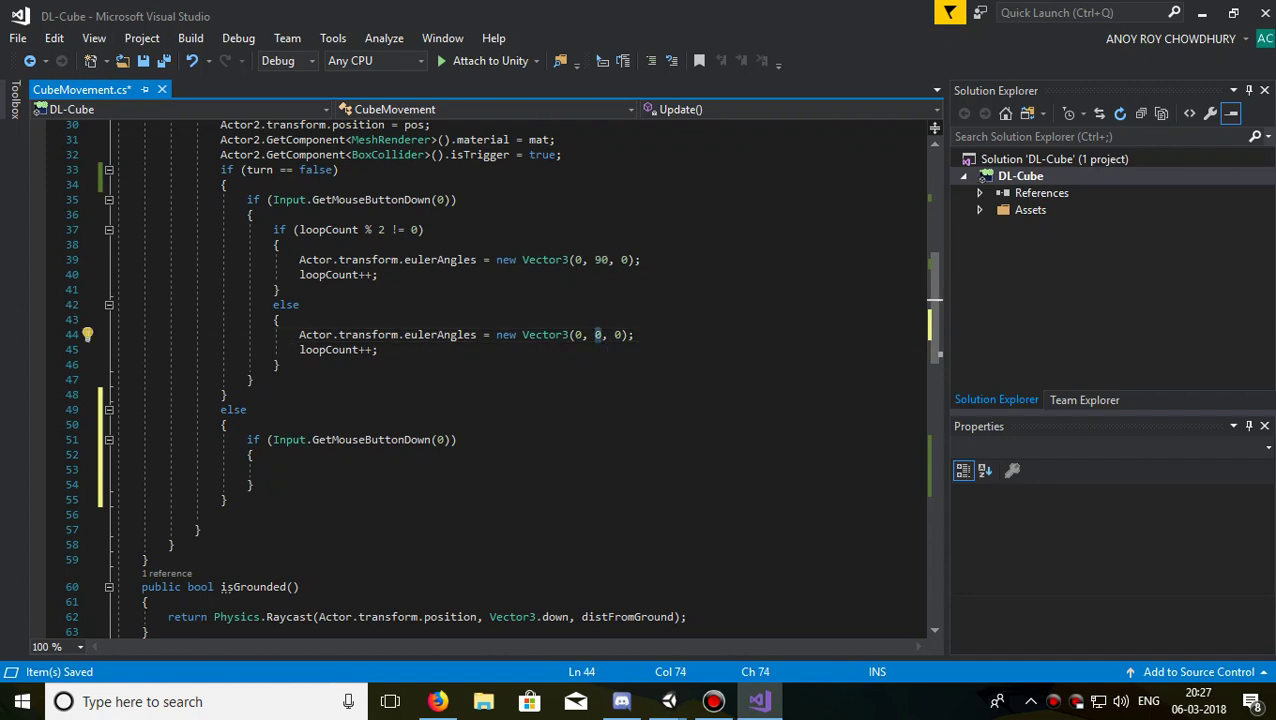
pyautogui.click(350, 469)
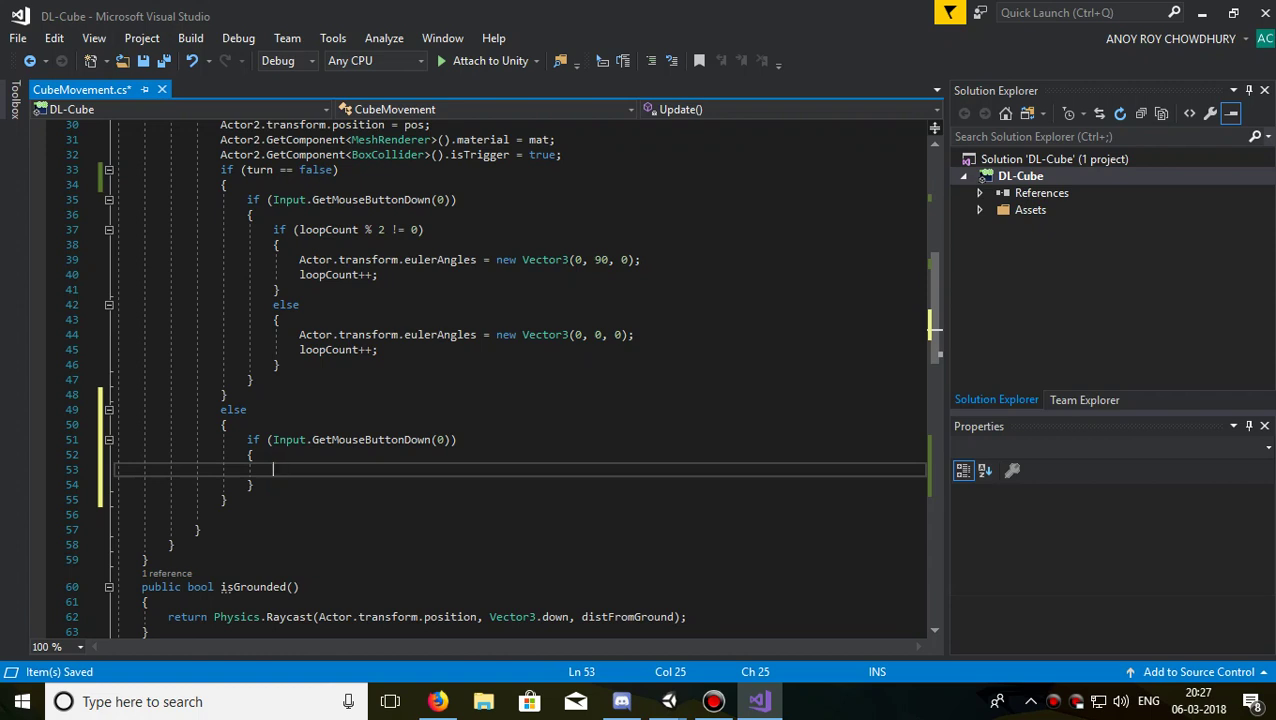
# In the click block, set Actor.transform.eulerAngles to new Vector3(0, -90, 0)
pyautogui.write('a')
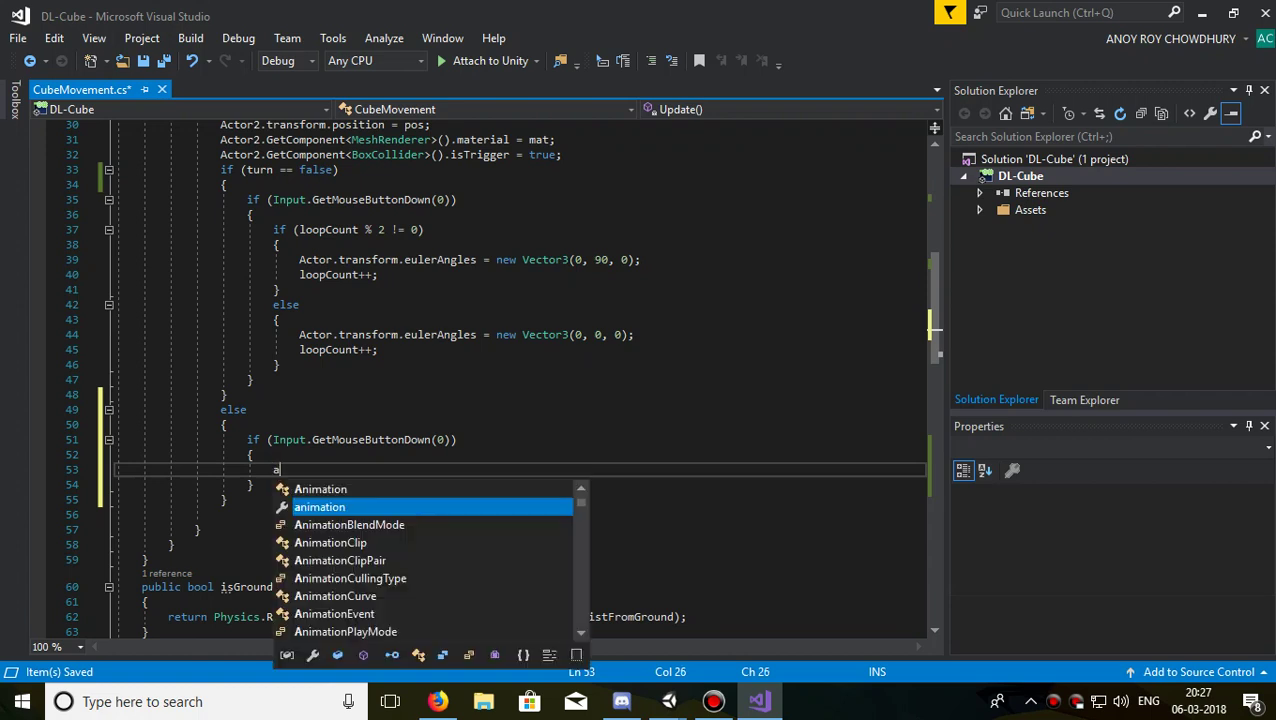
pyautogui.write('ct')
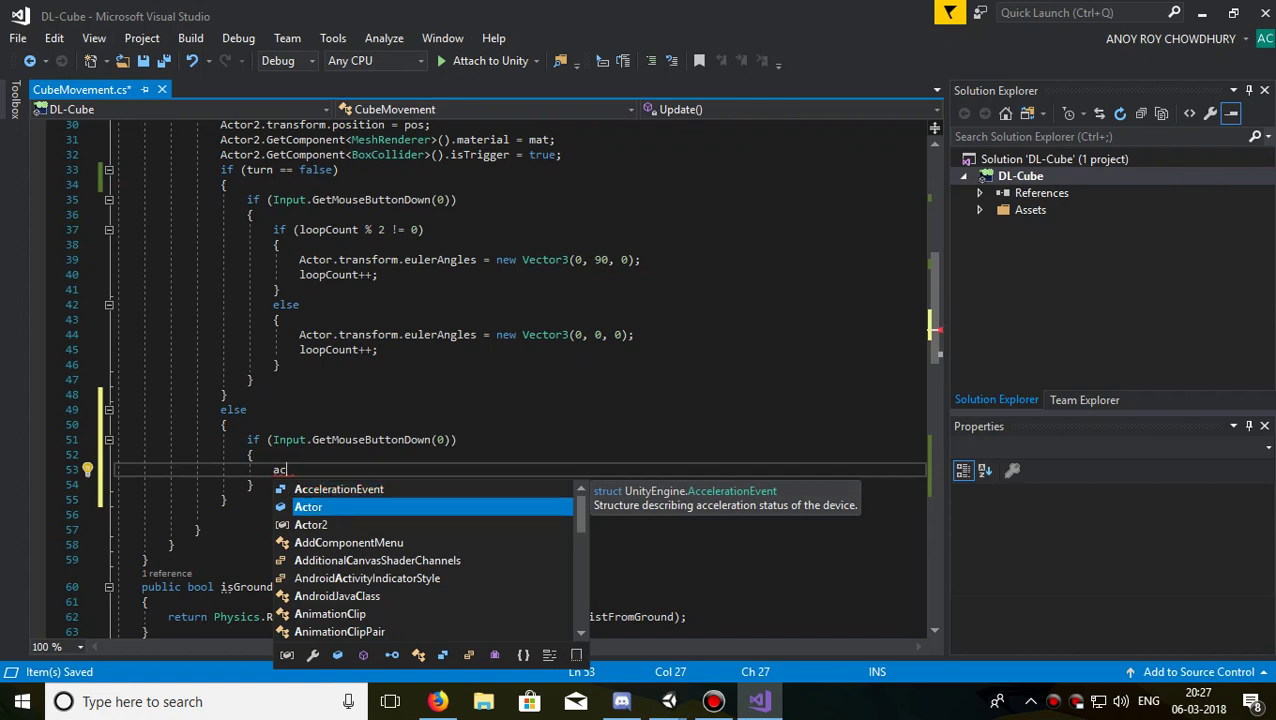
pyautogui.press('Tab')
pyautogui.write('.tr')
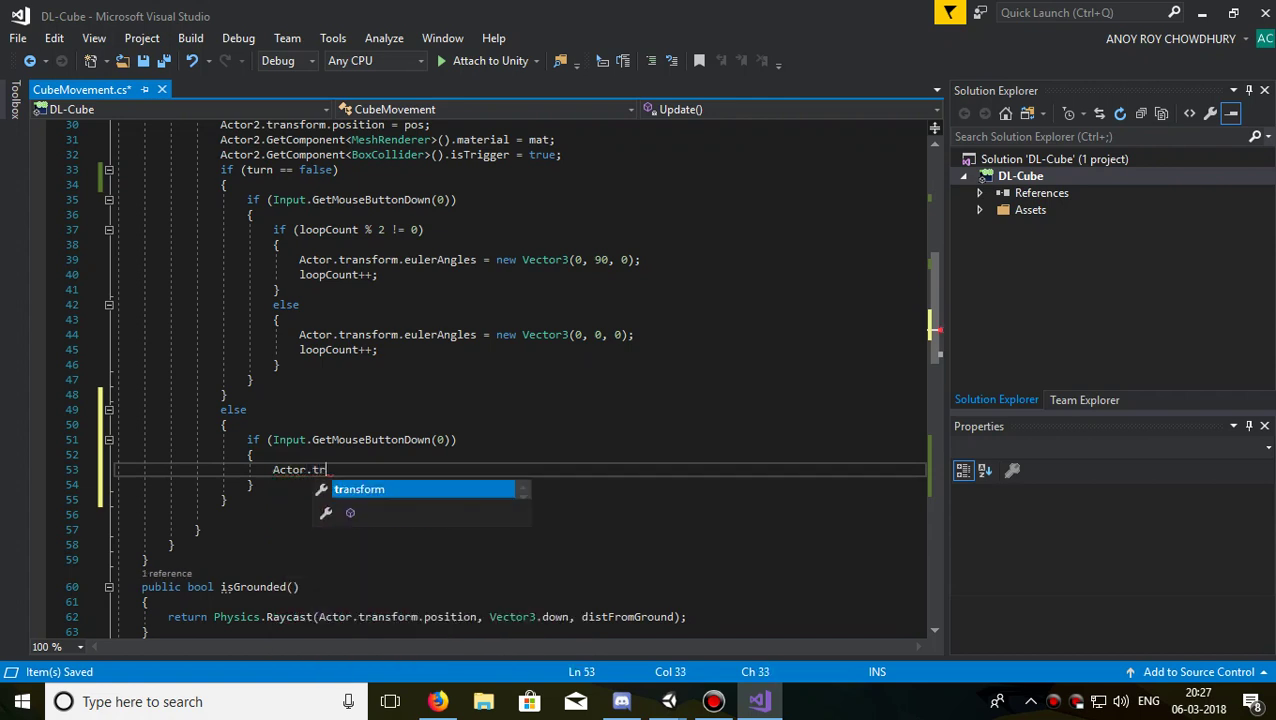
pyautogui.press('Tab')
pyautogui.write('.')
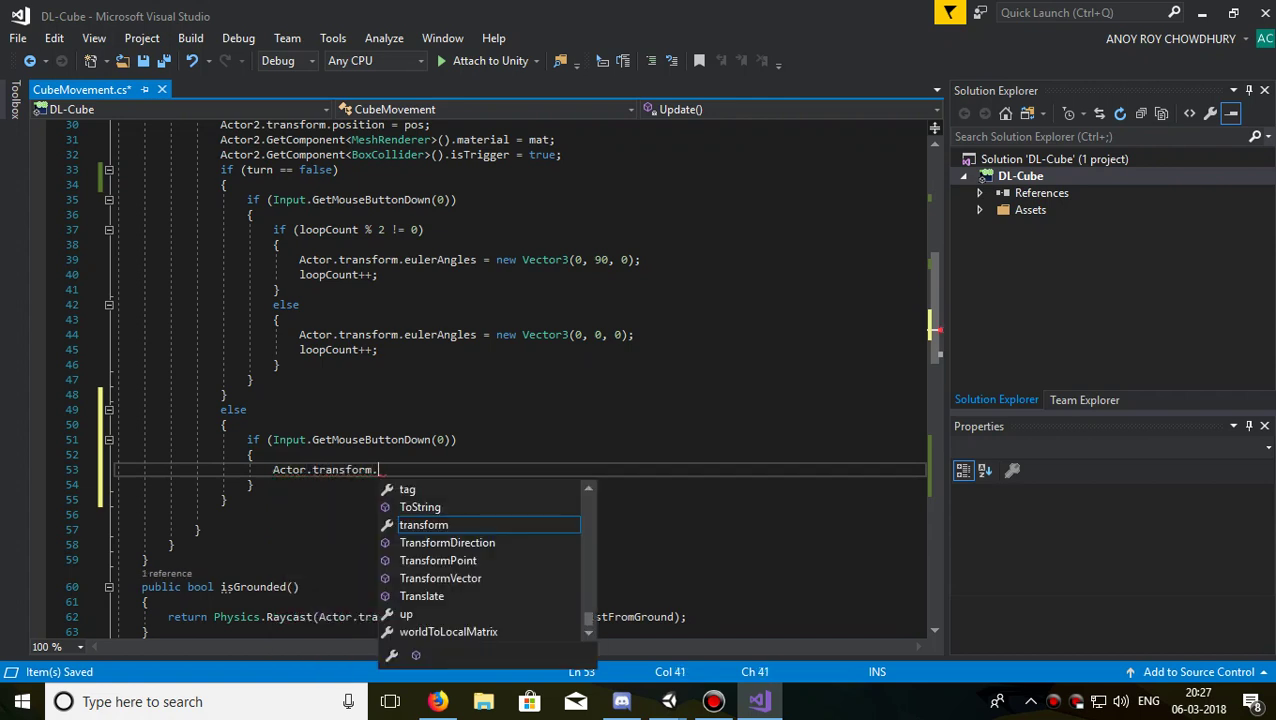
pyautogui.write('eu')
pyautogui.press('Tab')
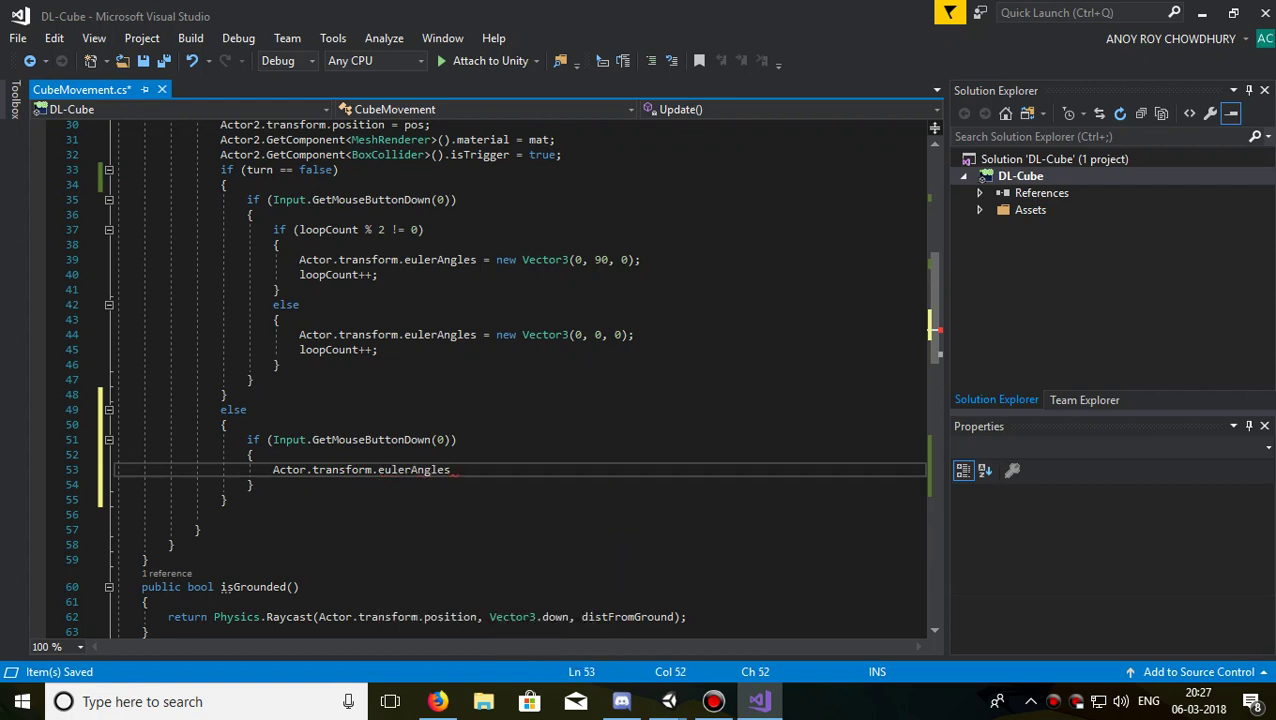
pyautogui.write('=new')
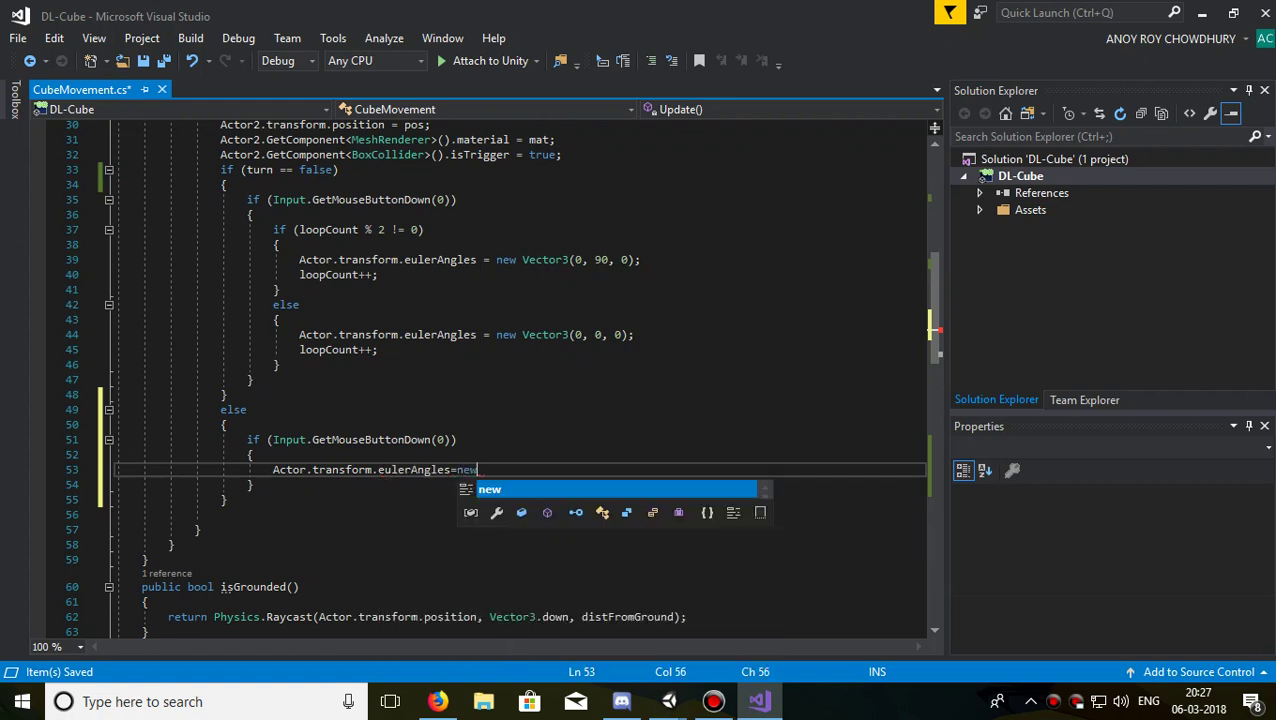
pyautogui.write(' vec')
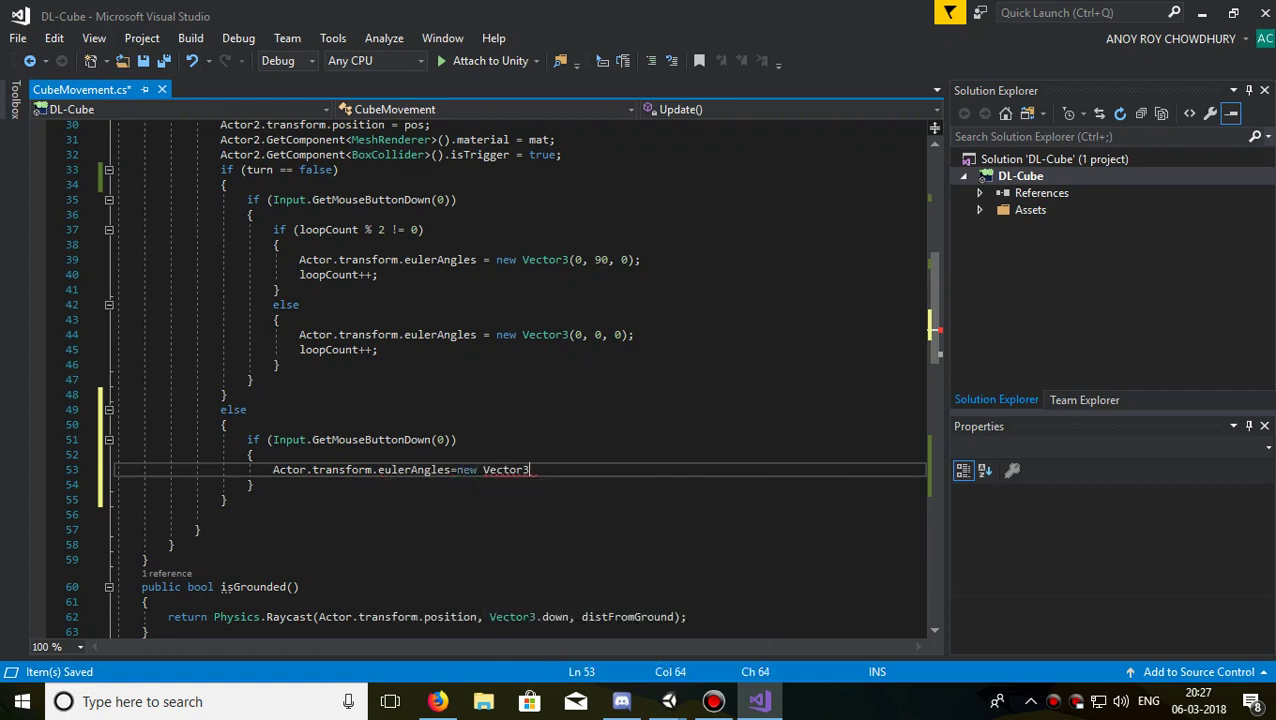
pyautogui.write('(')
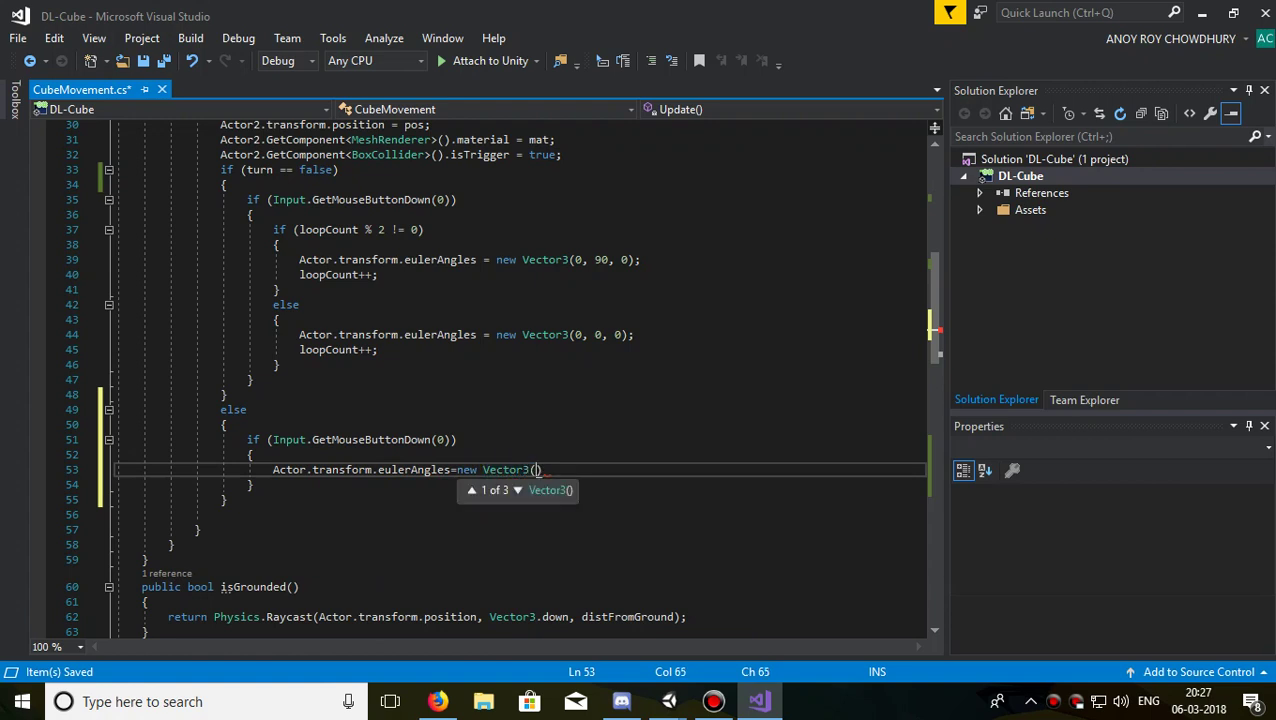
pyautogui.write('0, -90')
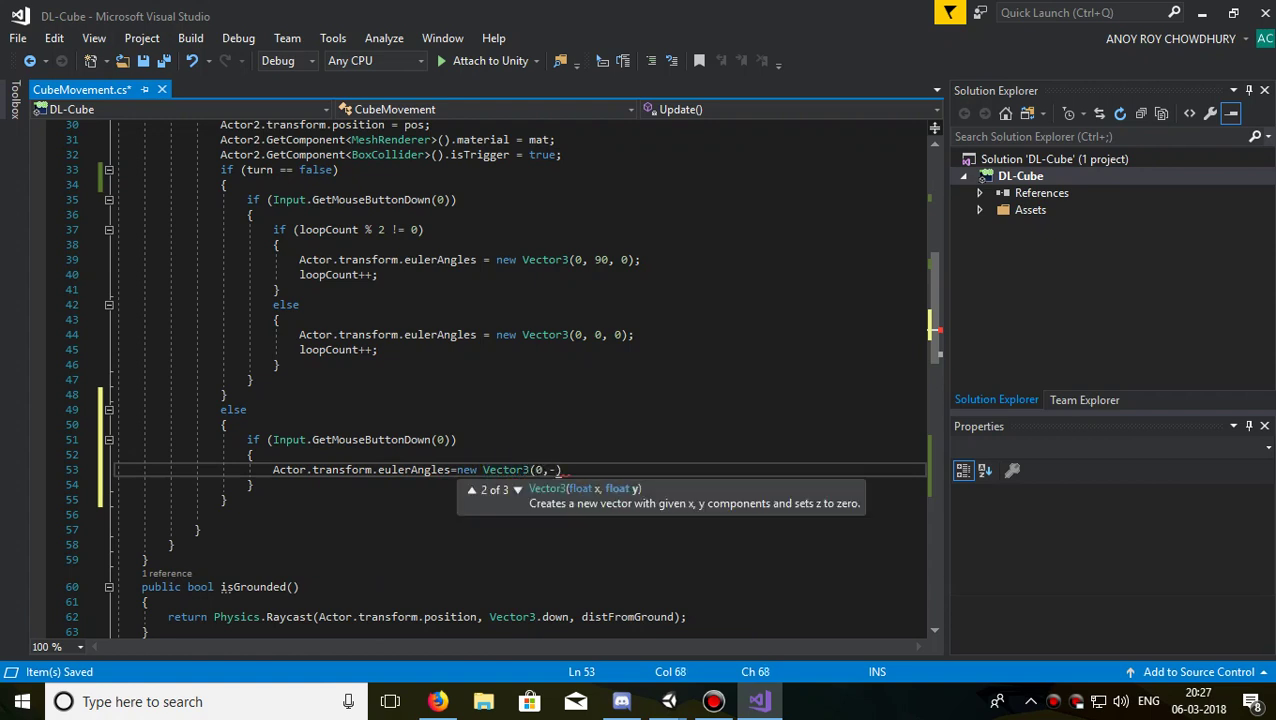
pyautogui.write(', 0')
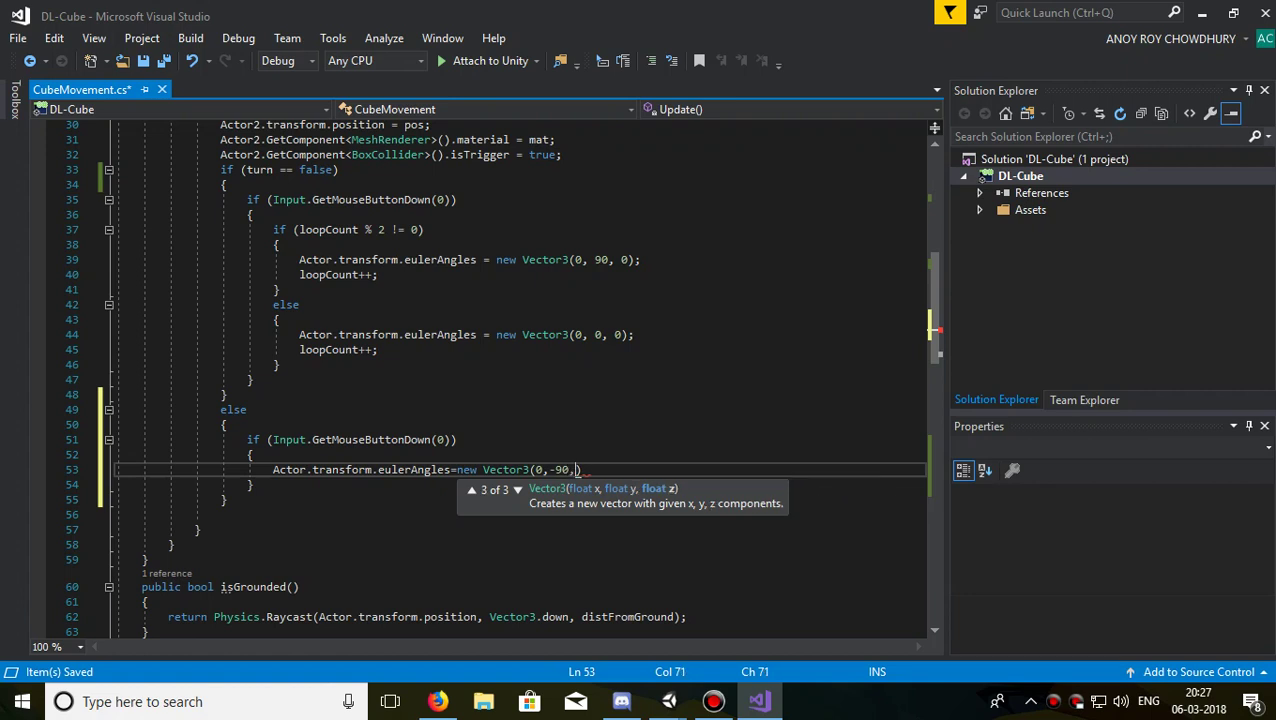
pyautogui.write(')')
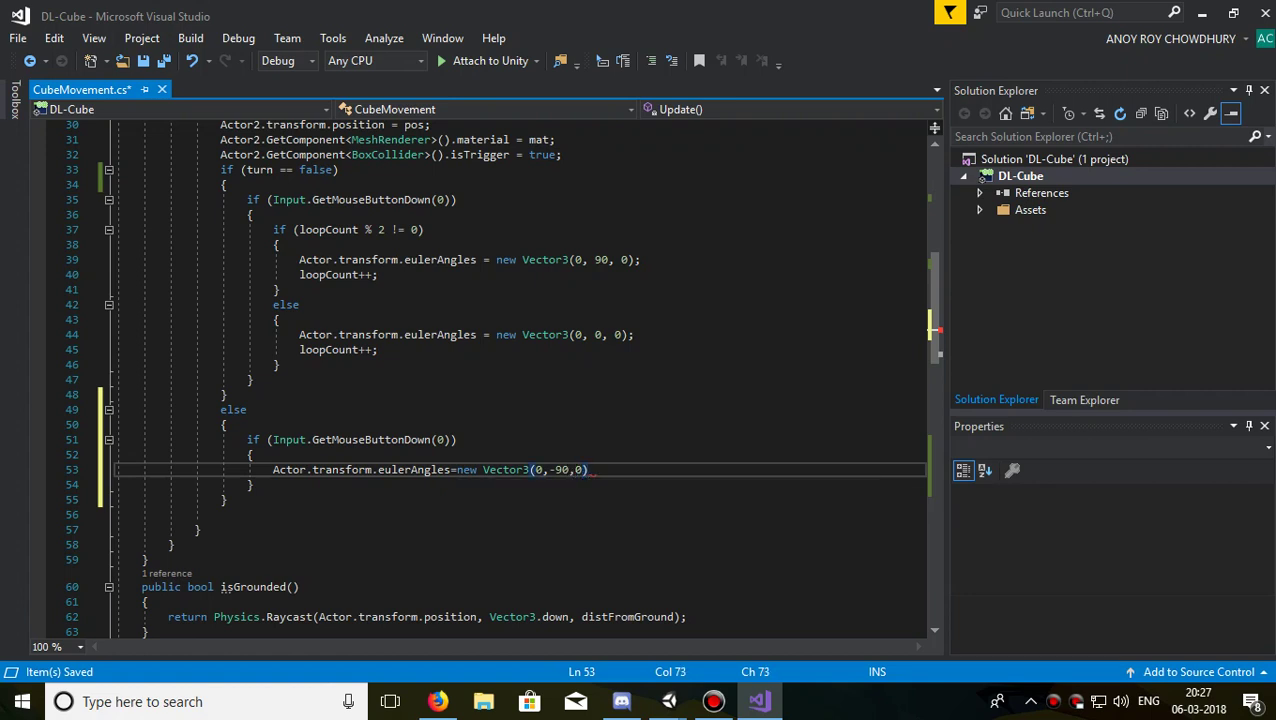
pyautogui.write(';')
pyautogui.press('Return')
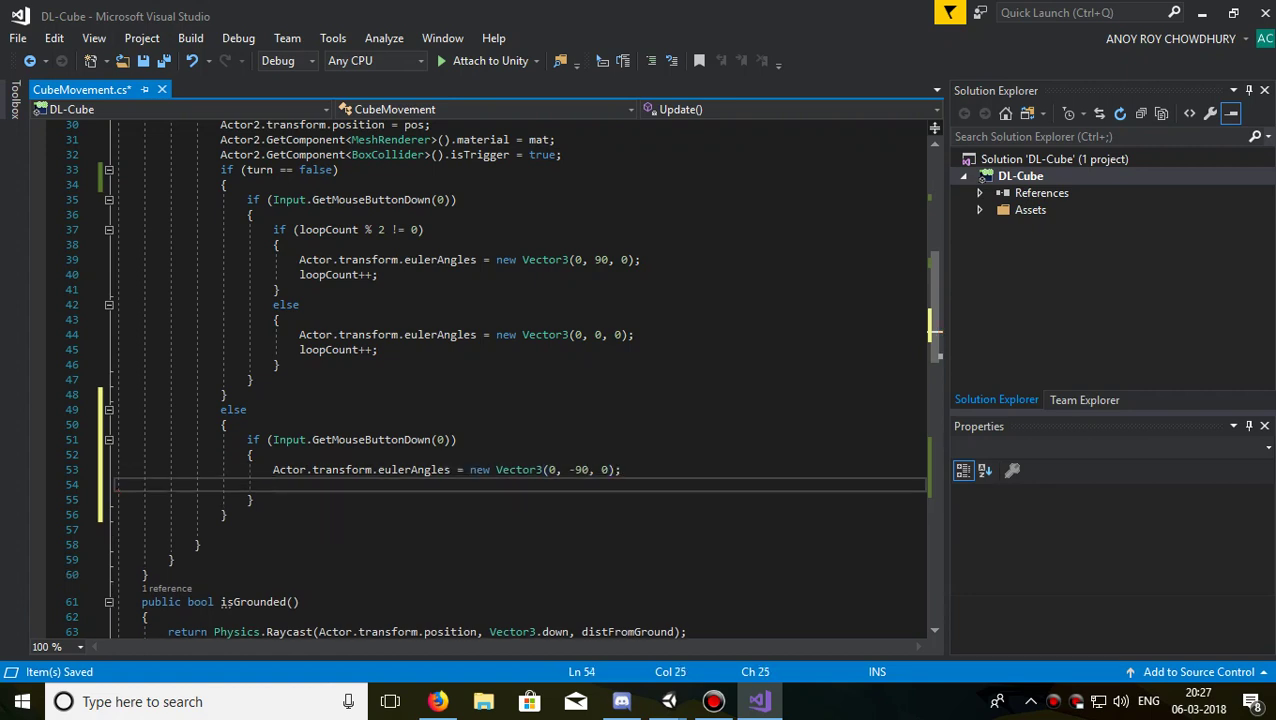
# Add the loopCount increment on the following line
pyautogui.write('lo')
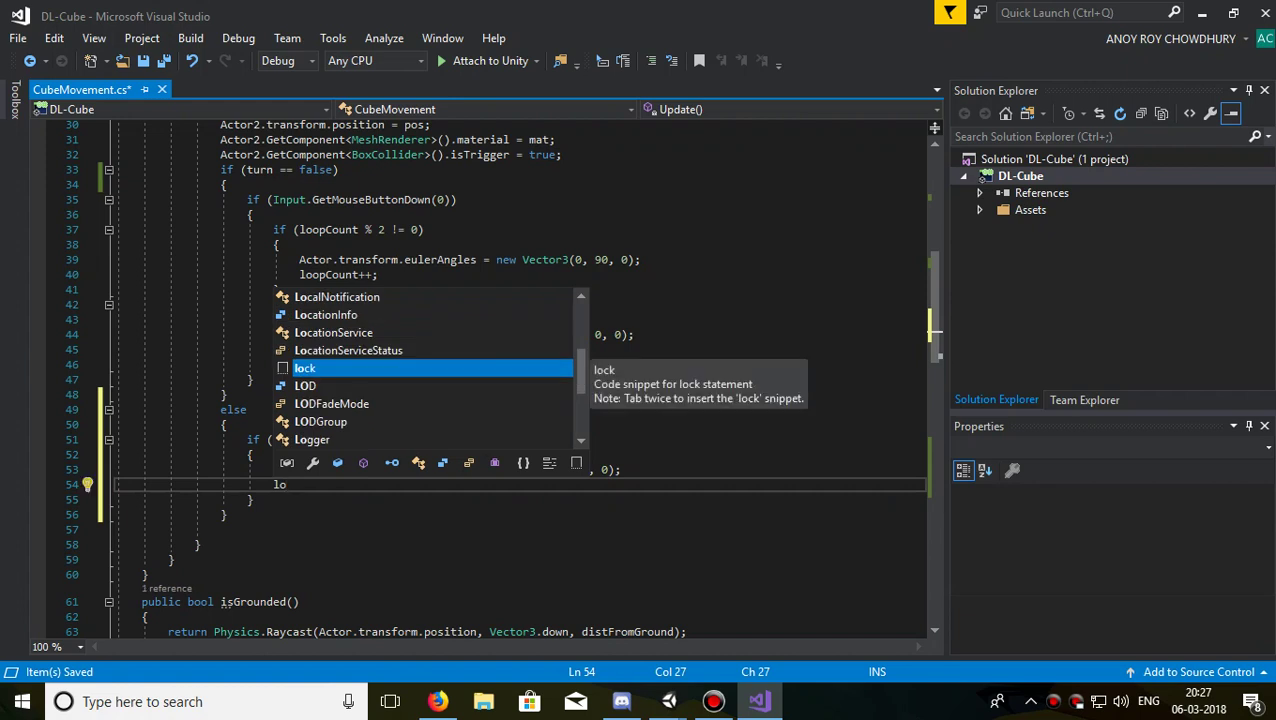
pyautogui.write('o')
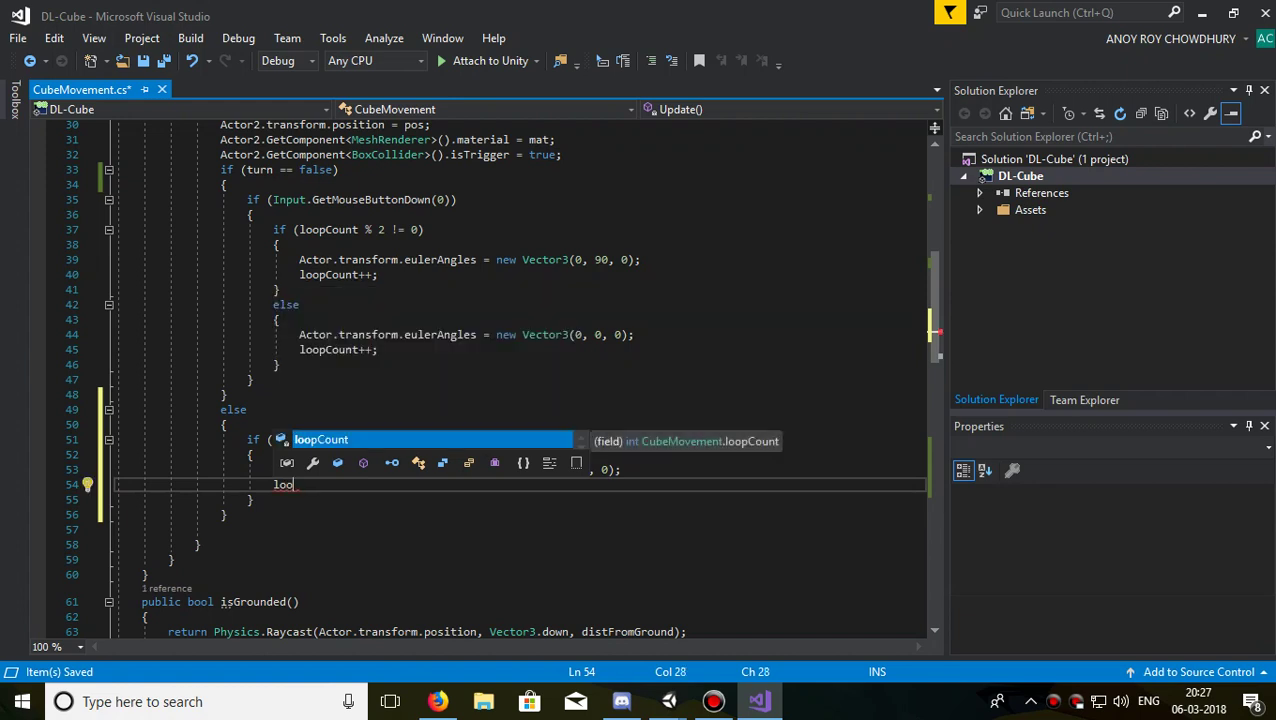
pyautogui.press('Tab')
pyautogui.write('.')
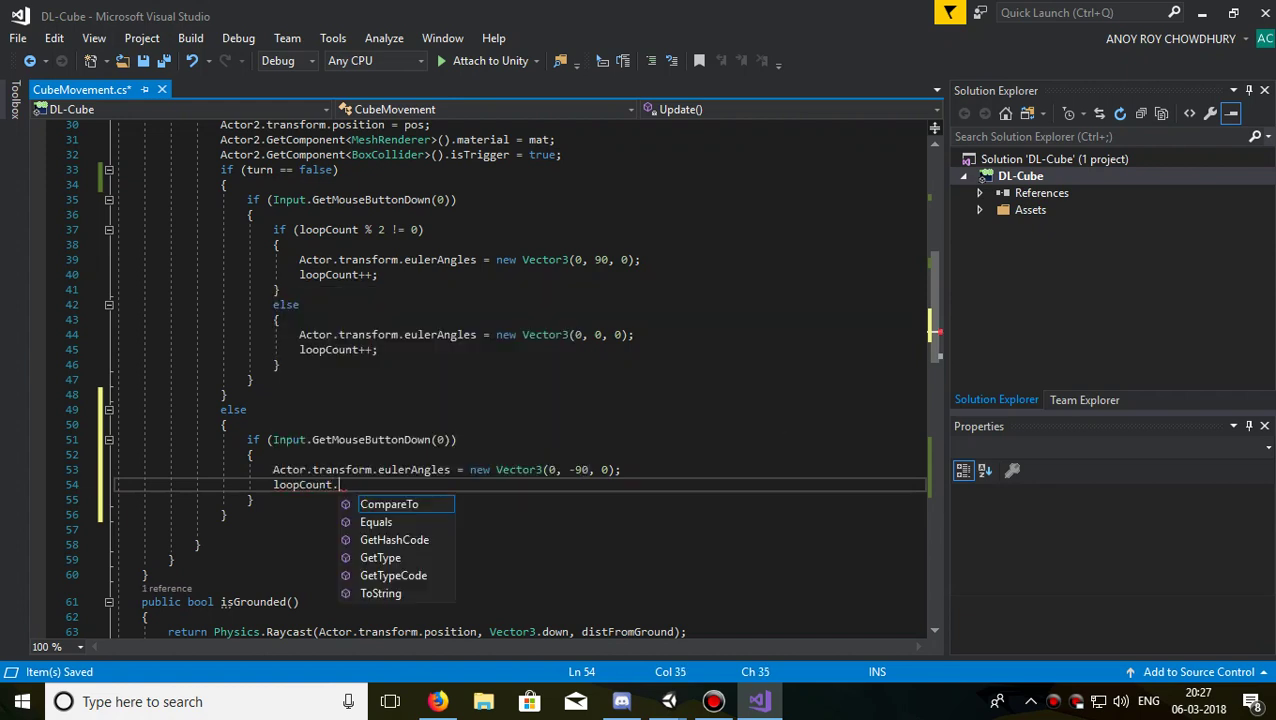
pyautogui.press('BackSpace')
pyautogui.write('++;')
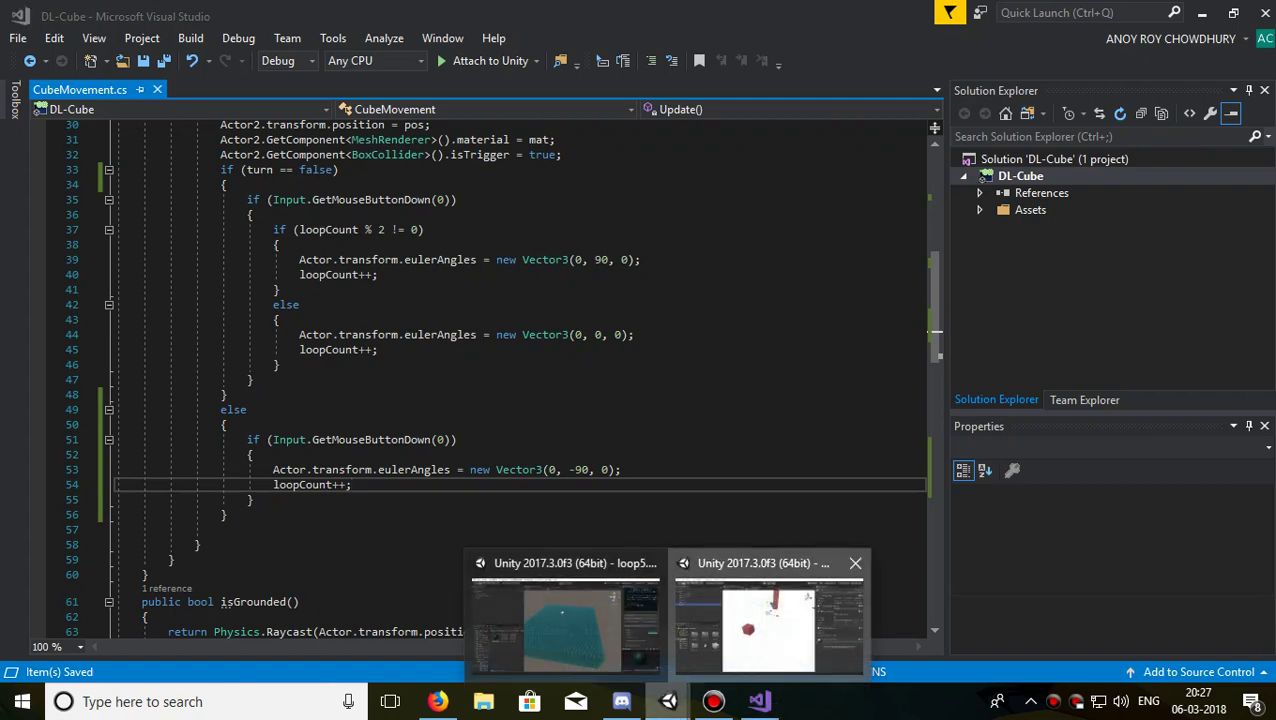
# Return to Unity and inspect the Player's components
pyautogui.click(757, 610)
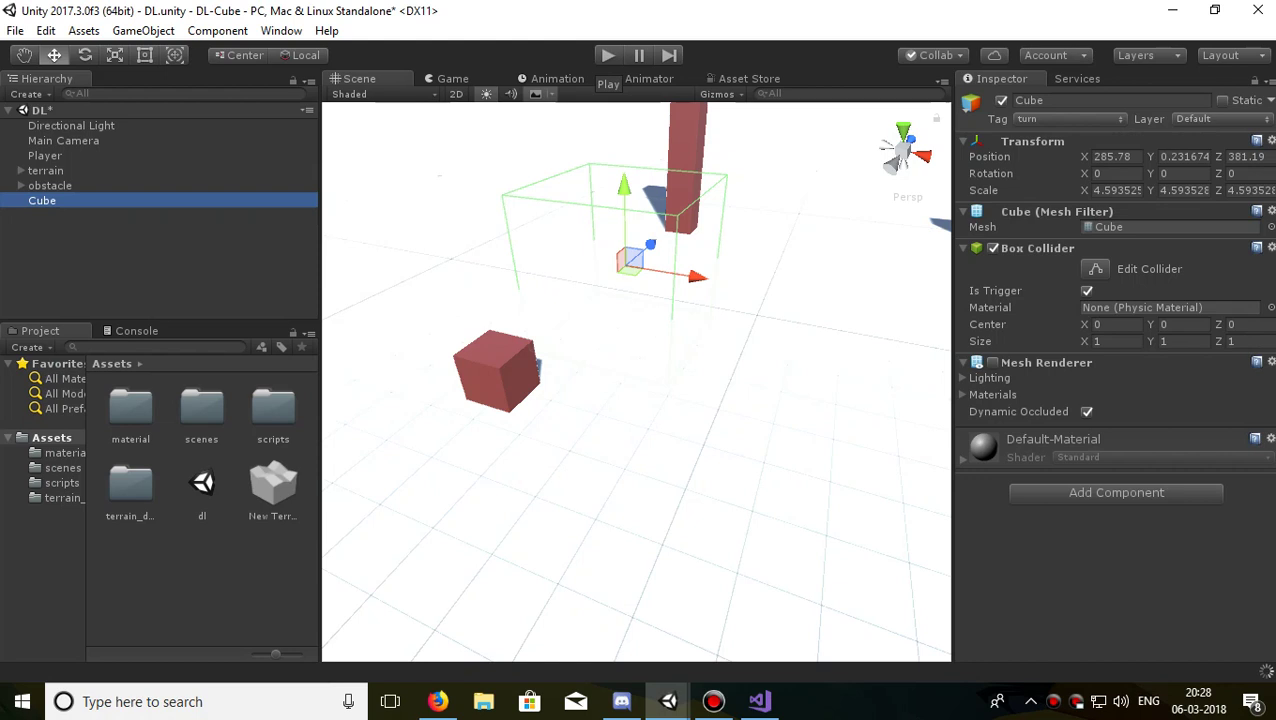
pyautogui.click(44, 155)
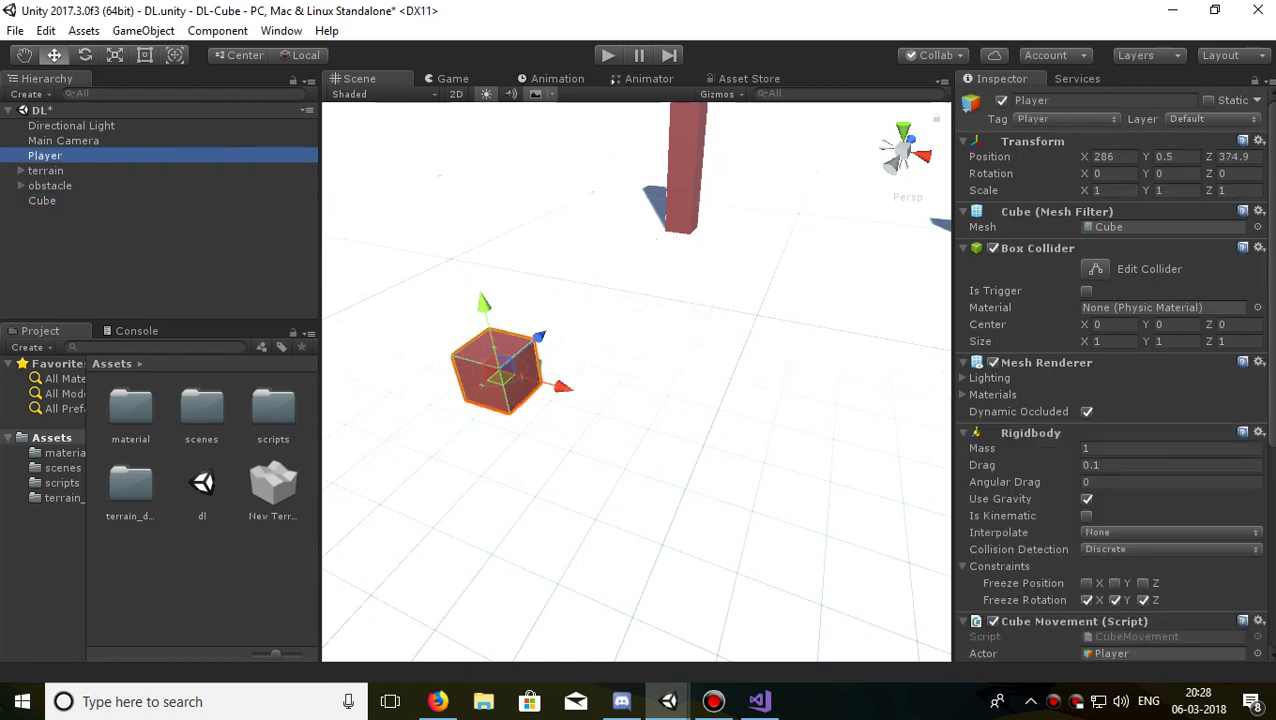
pyautogui.scroll(-5, 1110, 370)
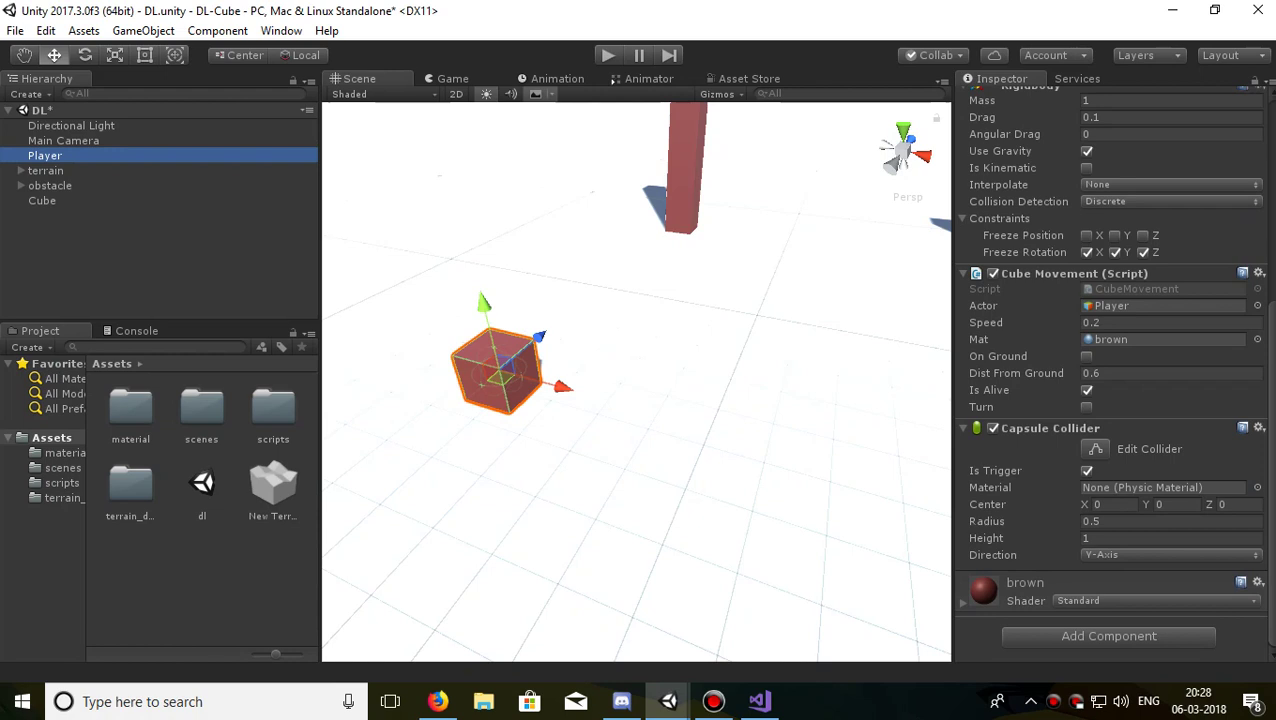
# Play-test the turning cube trail, stop it, and select the turn-tagged Cube
pyautogui.click(607, 55)
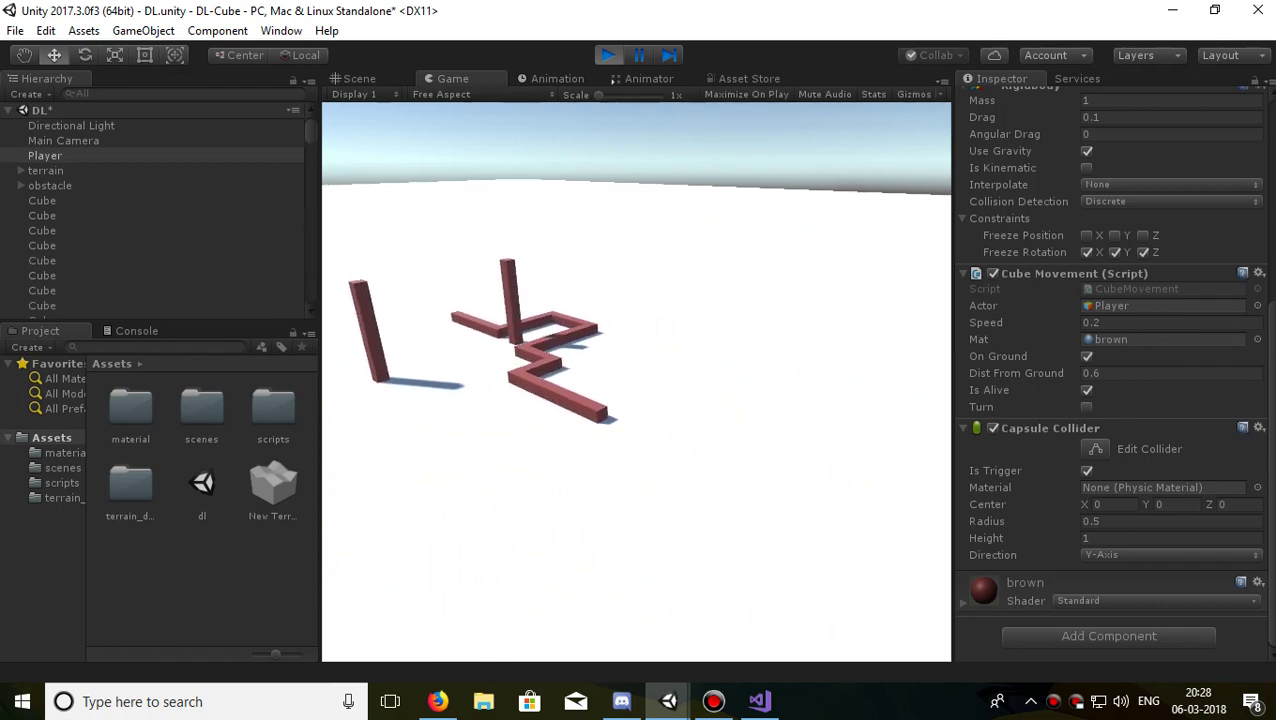
pyautogui.hotkey('ctrl', 'p')
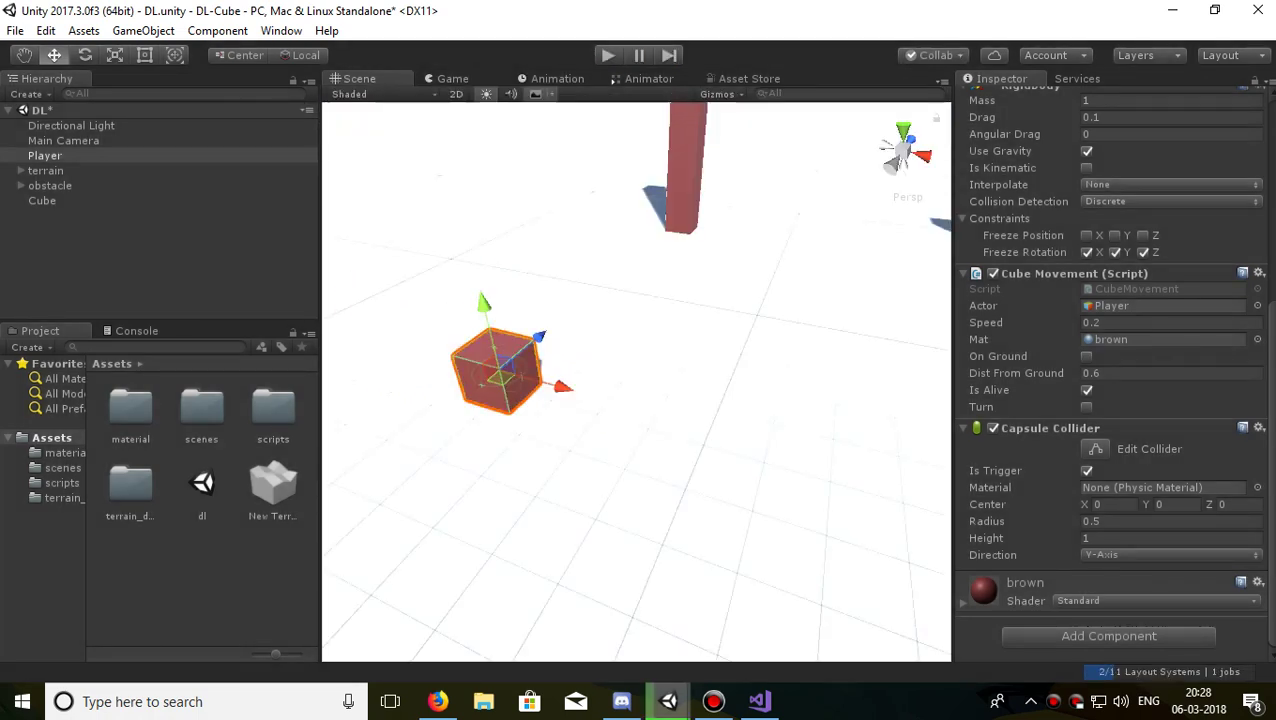
pyautogui.click(42, 200)
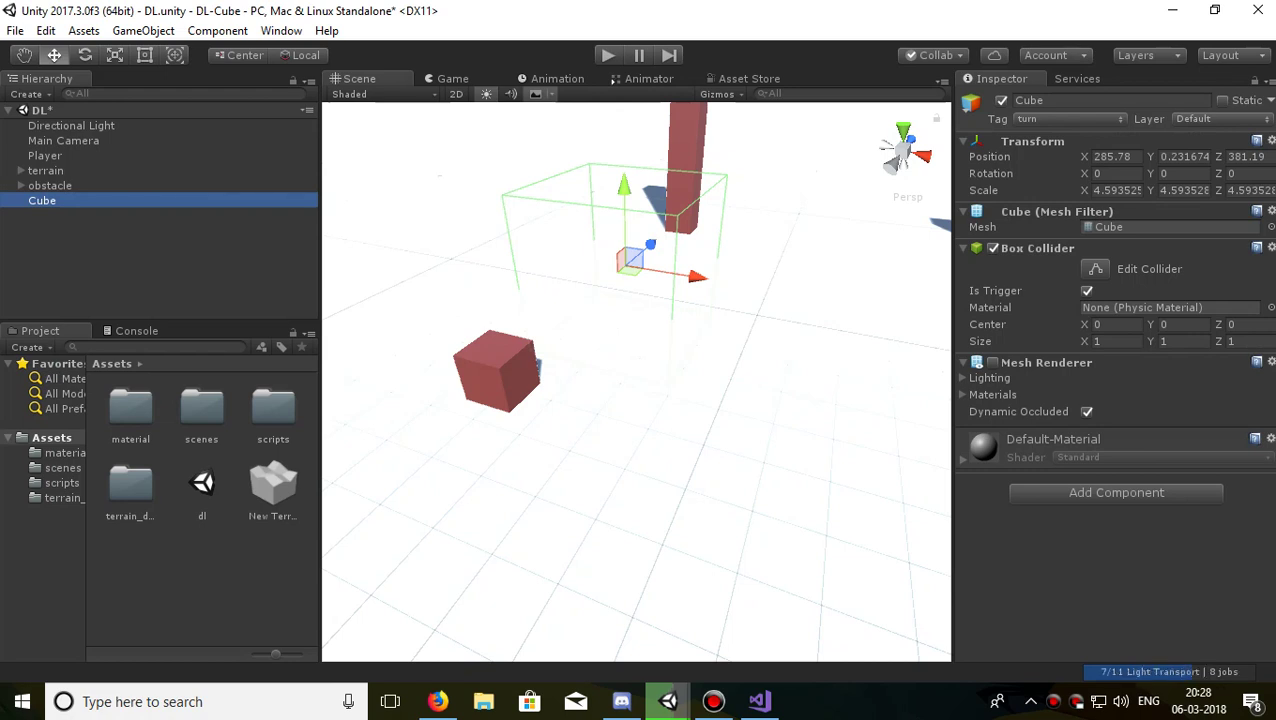
# Duplicate the turn Cube, move Cube (1) along X and Z, and stretch it to about 20.9 on Z
pyautogui.hotkey('ctrl', 'd')
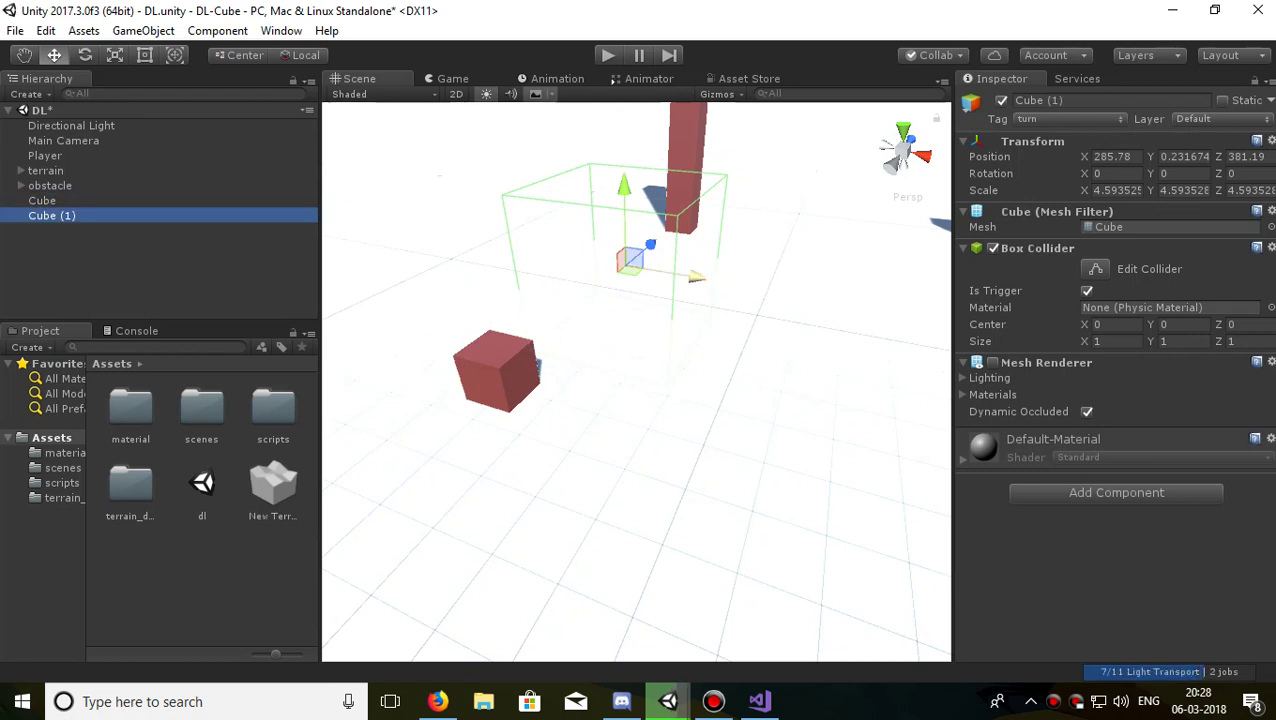
pyautogui.moveTo(695, 277)
pyautogui.mouseDown()
pyautogui.moveTo(460, 238)
pyautogui.moveTo(621, 151)
pyautogui.moveTo(945, 160)
pyautogui.mouseUp()
pyautogui.moveTo(640, 400)
pyautogui.mouseDown(button='right')
pyautogui.moveTo(600, 380)
pyautogui.moveTo(640, 400)
pyautogui.mouseUp(button='right')
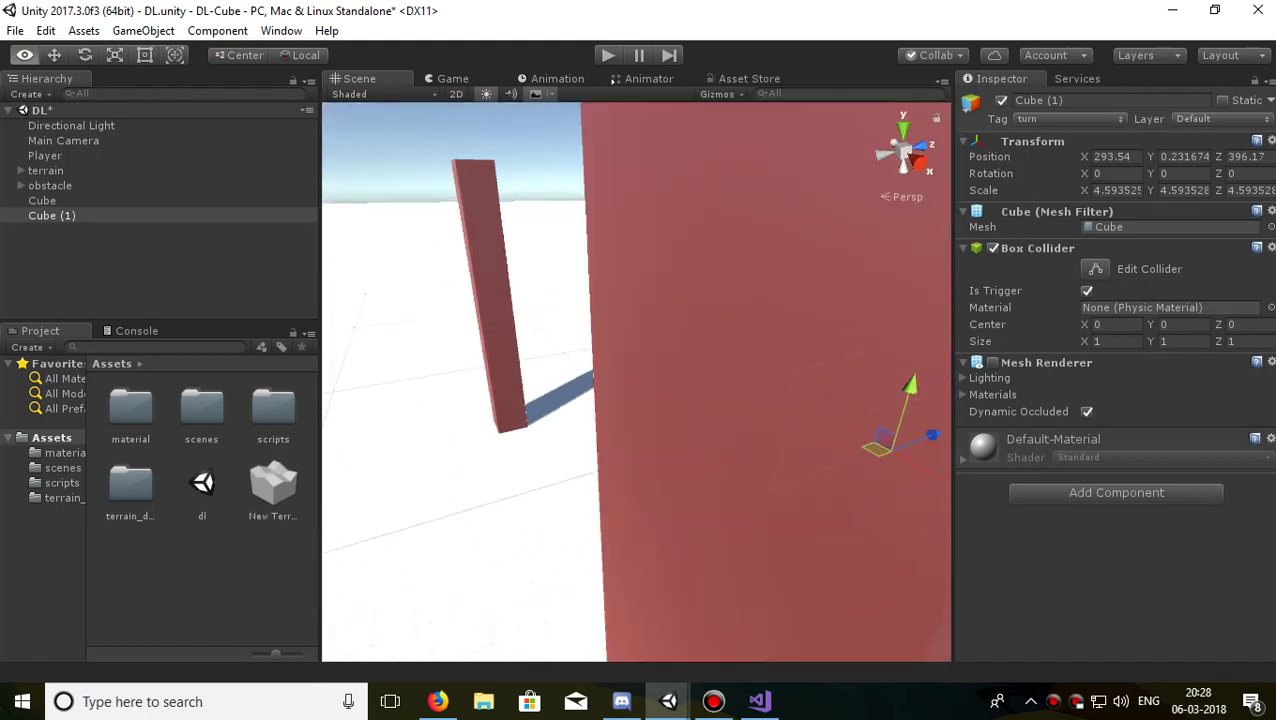
pyautogui.moveTo(768, 507); pyautogui.dragTo(640, 517)
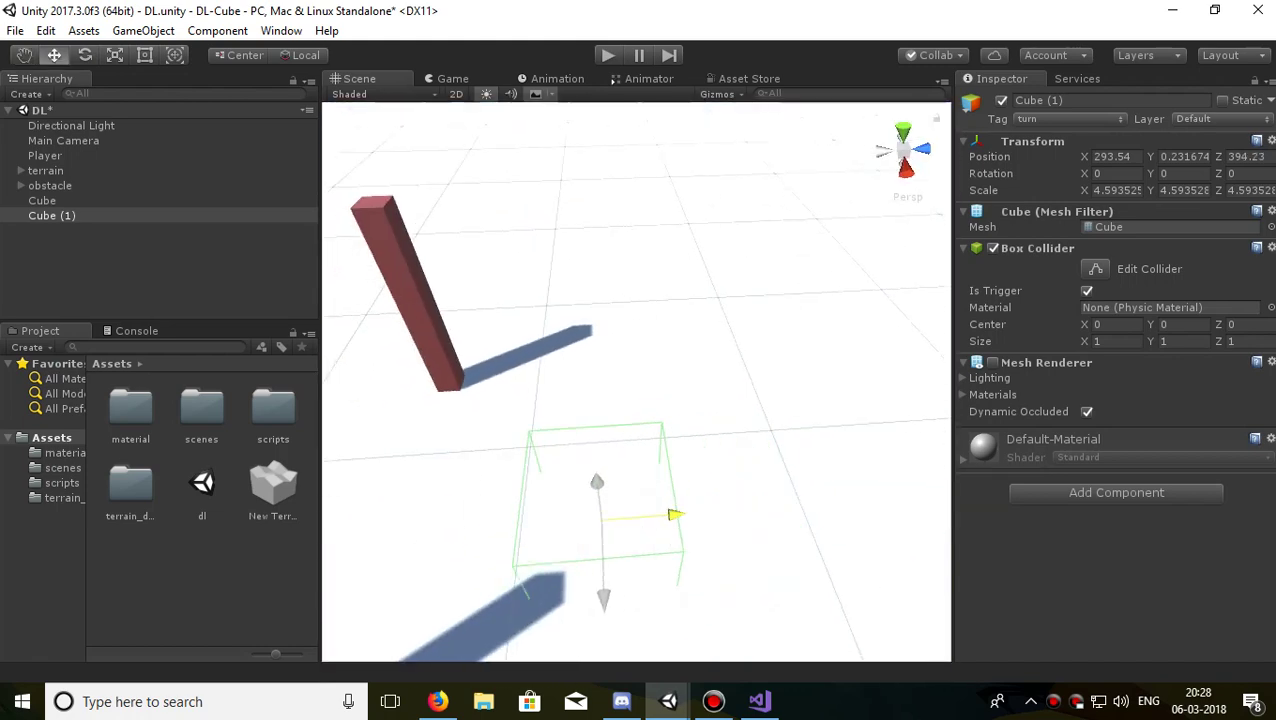
pyautogui.press('r')
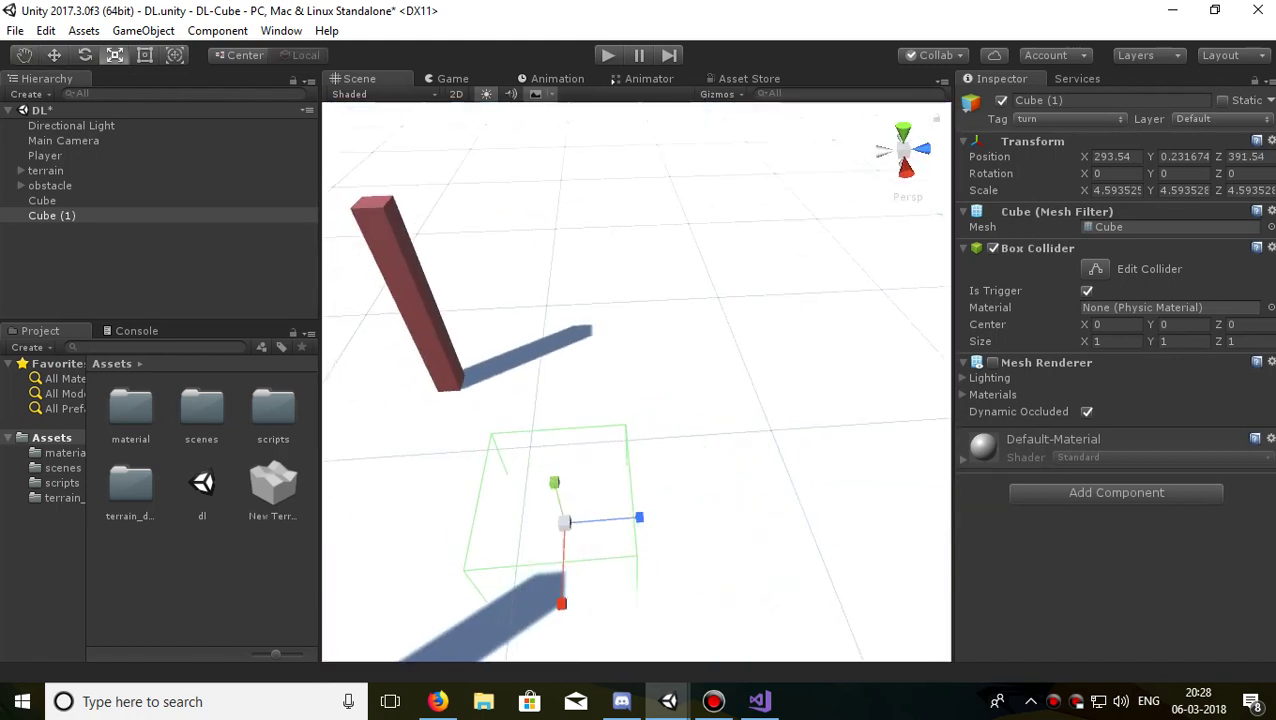
pyautogui.moveTo(639, 517); pyautogui.dragTo(881, 497)
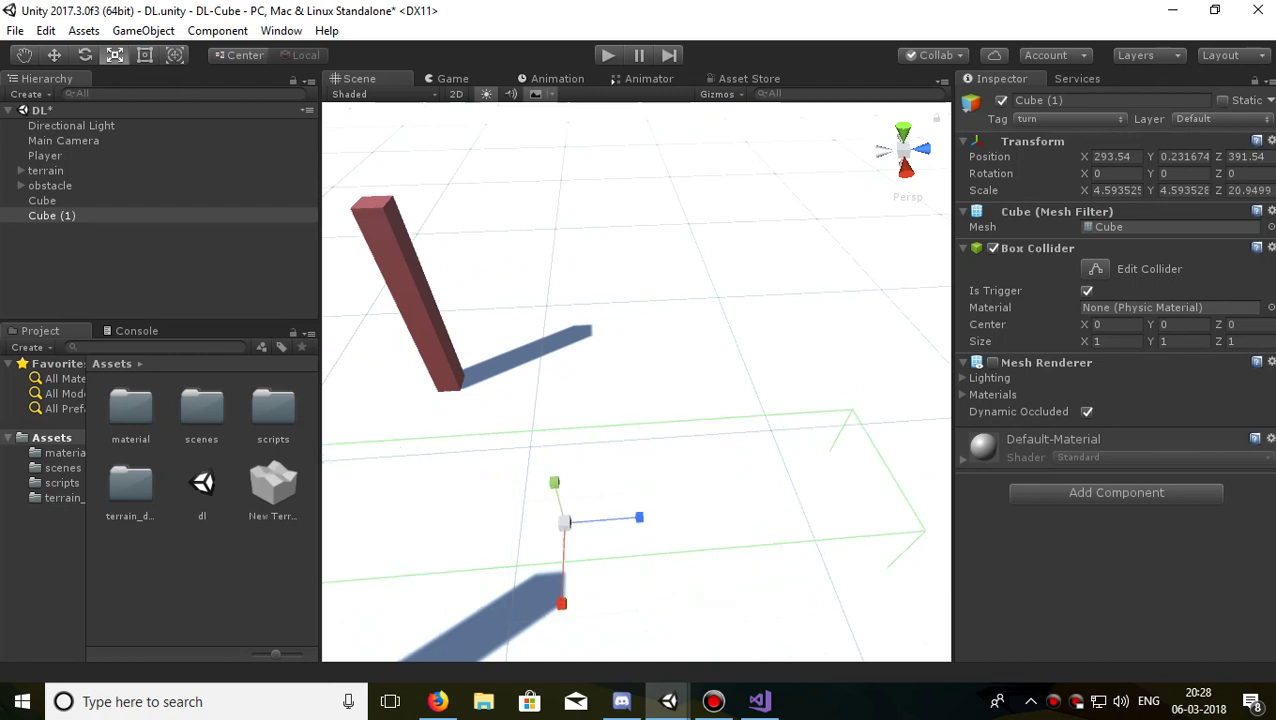
pyautogui.press('w')
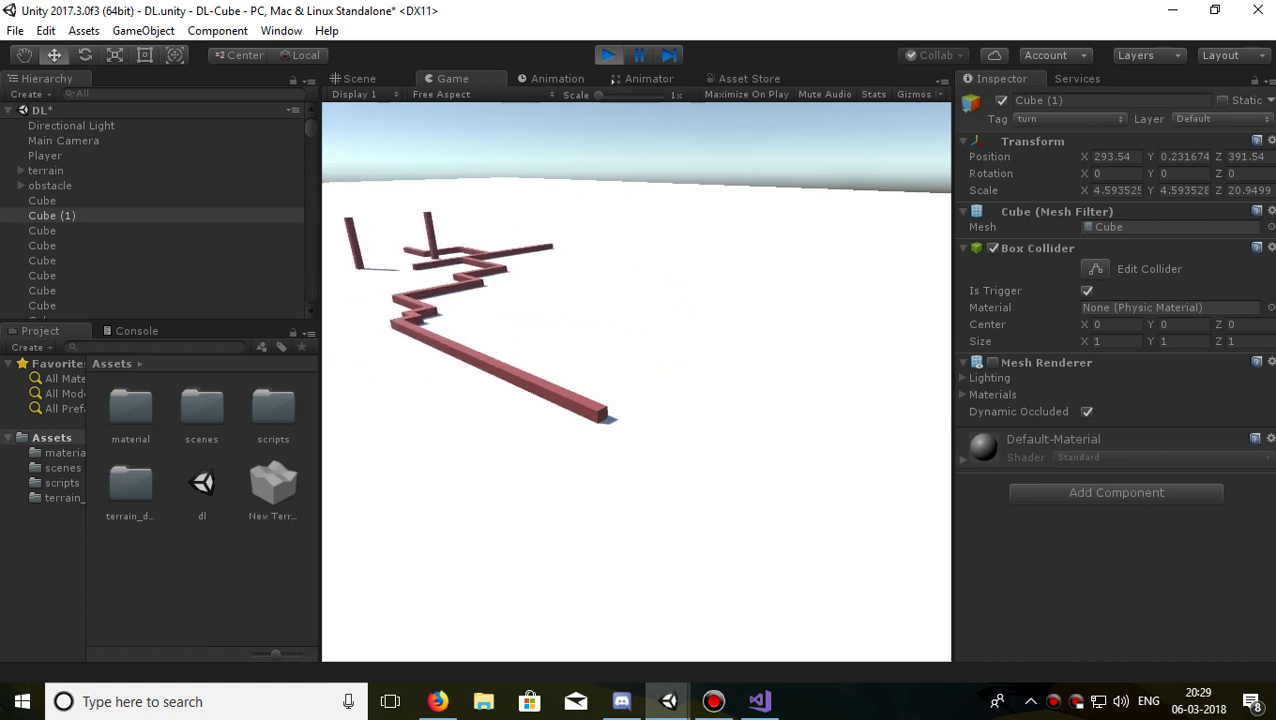
# Stop the game, then slide Cube (1) along Z, rotate it to about -84° on Y, and reposition it
pyautogui.hotkey('ctrl', 'p')
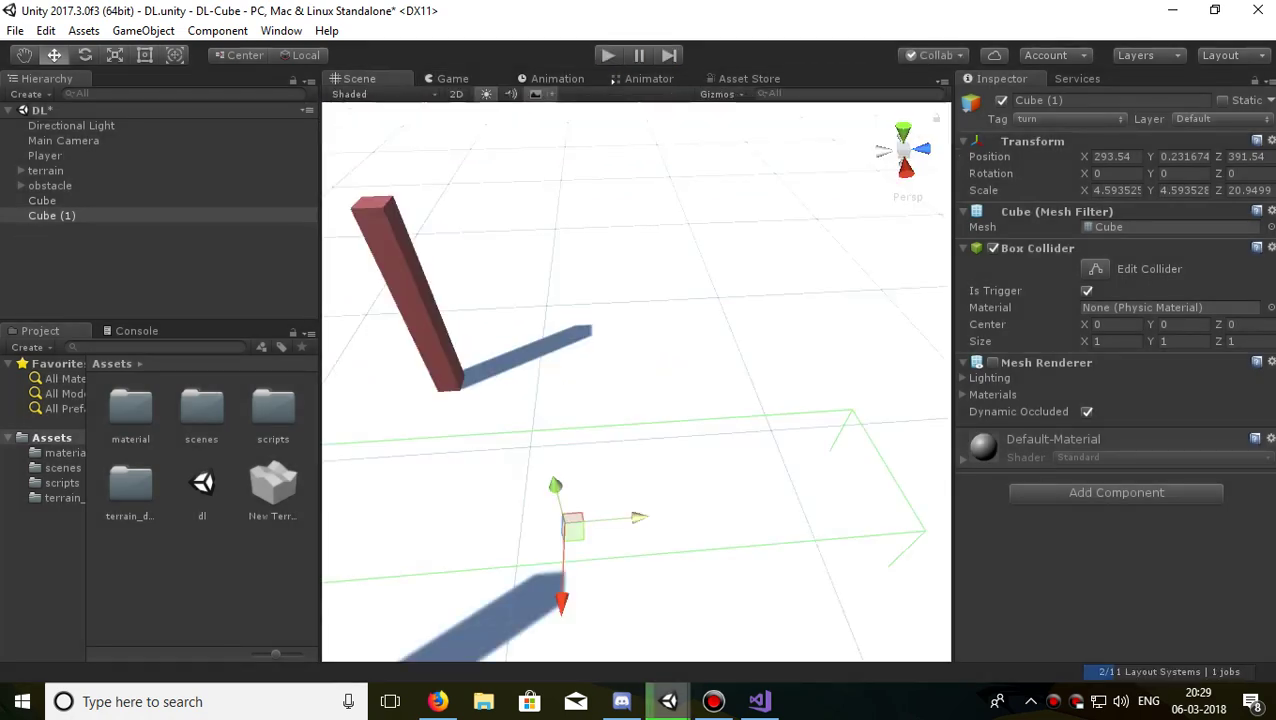
pyautogui.moveTo(638, 517); pyautogui.dragTo(860, 499)
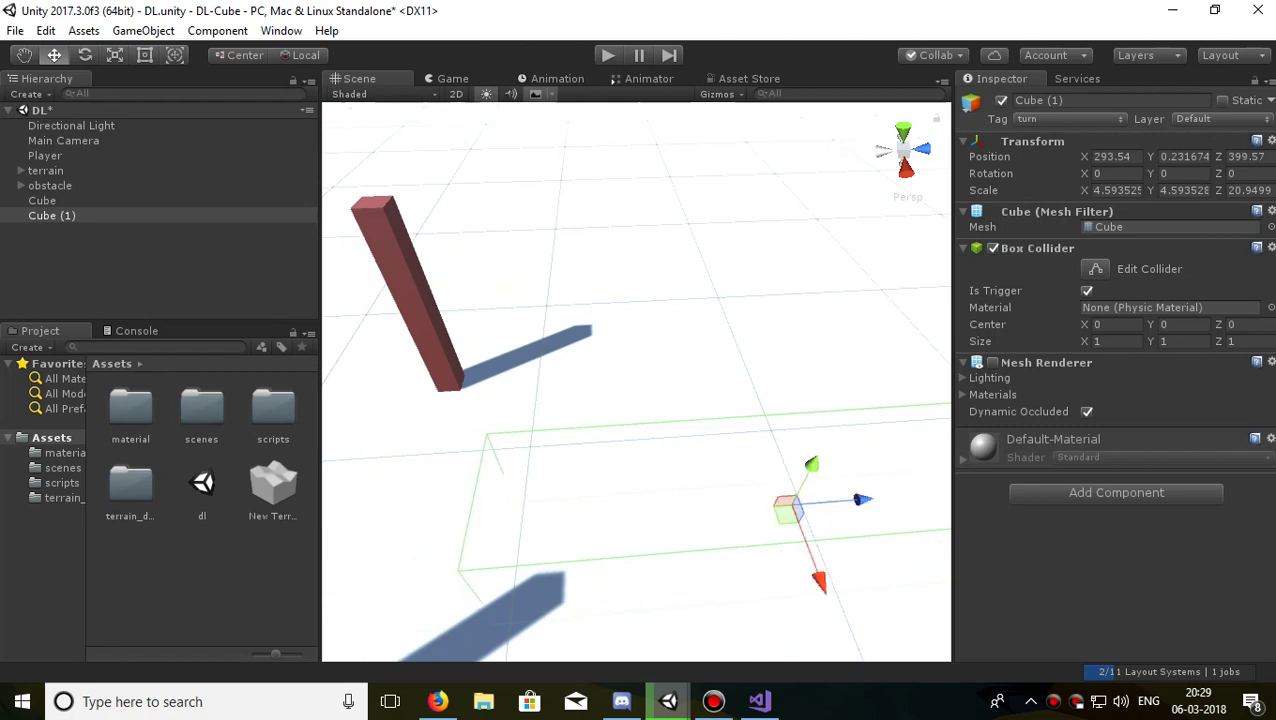
pyautogui.press('e')
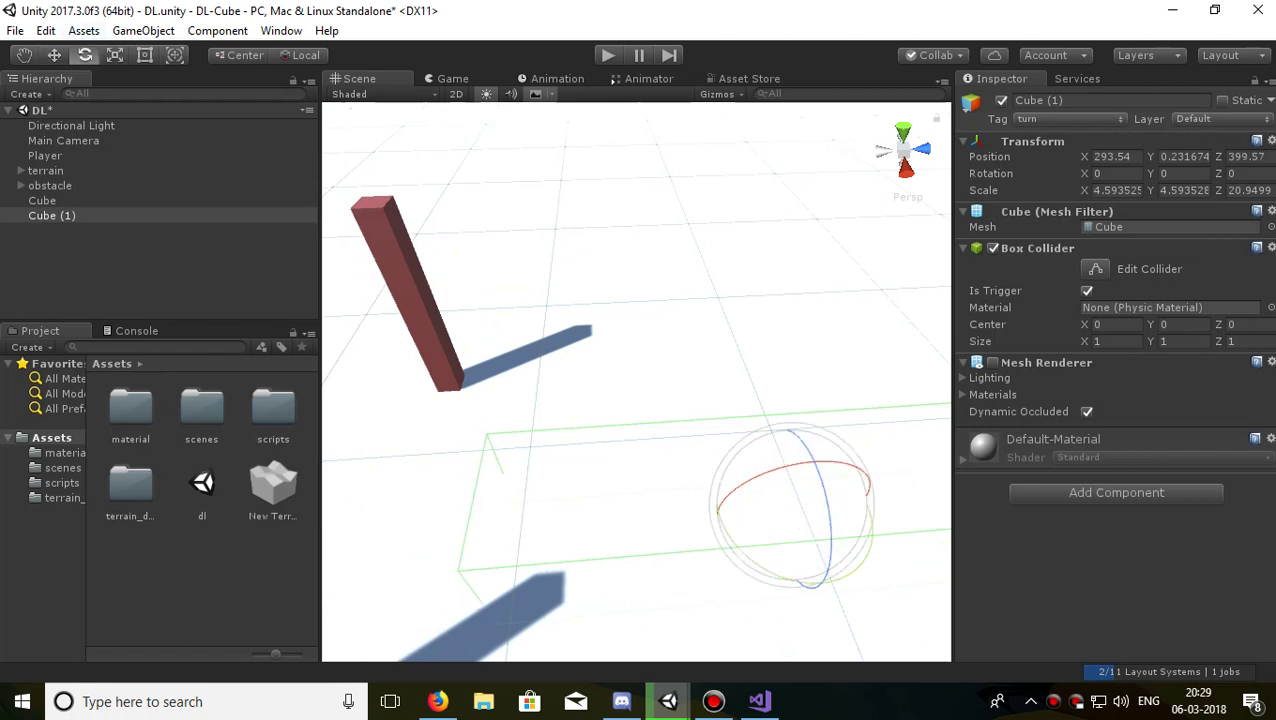
pyautogui.moveTo(798, 578)
pyautogui.mouseDown()
pyautogui.moveTo(746, 563)
pyautogui.moveTo(850, 580)
pyautogui.mouseUp()
pyautogui.press('w')
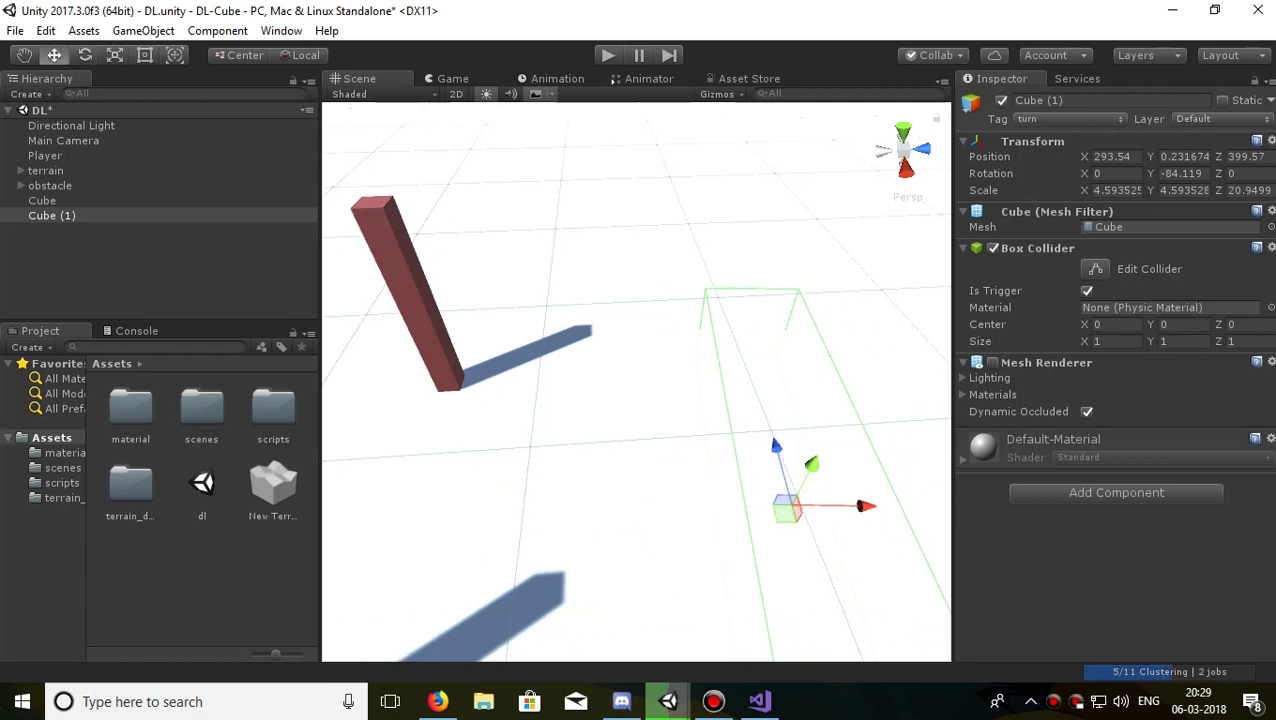
pyautogui.moveTo(776, 446); pyautogui.dragTo(801, 383)
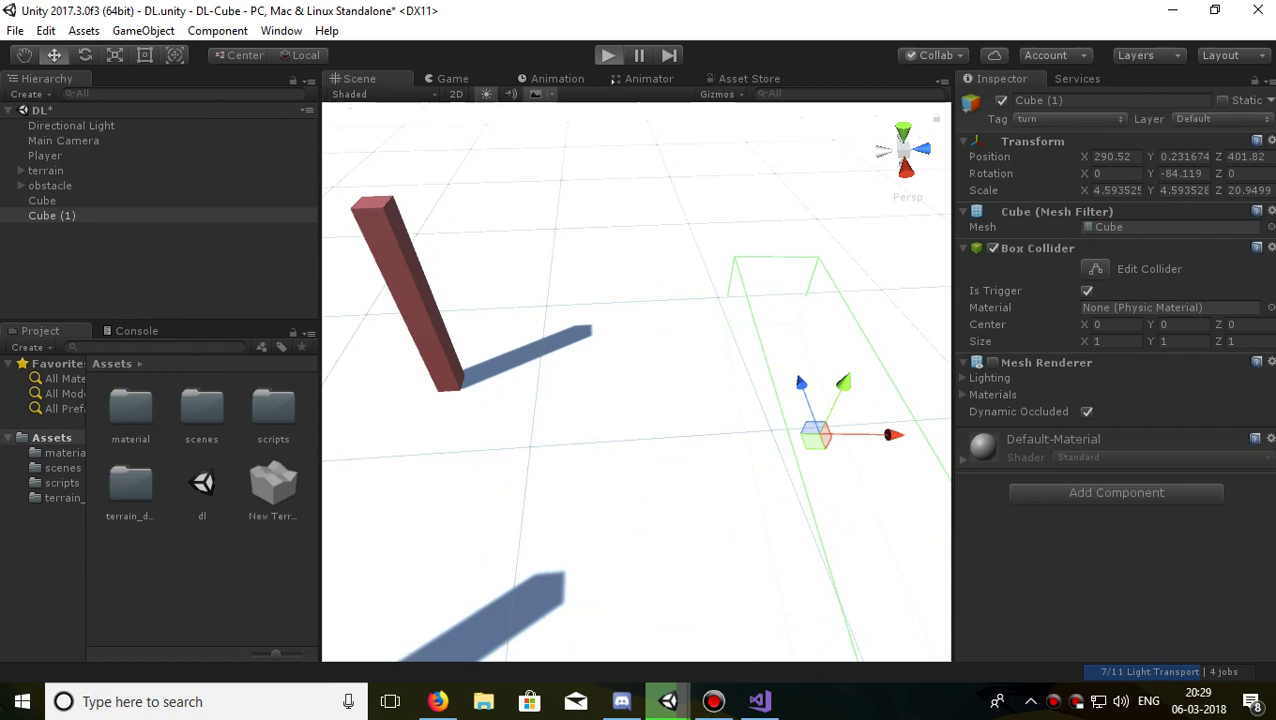
pyautogui.hotkey('ctrl', 'p')
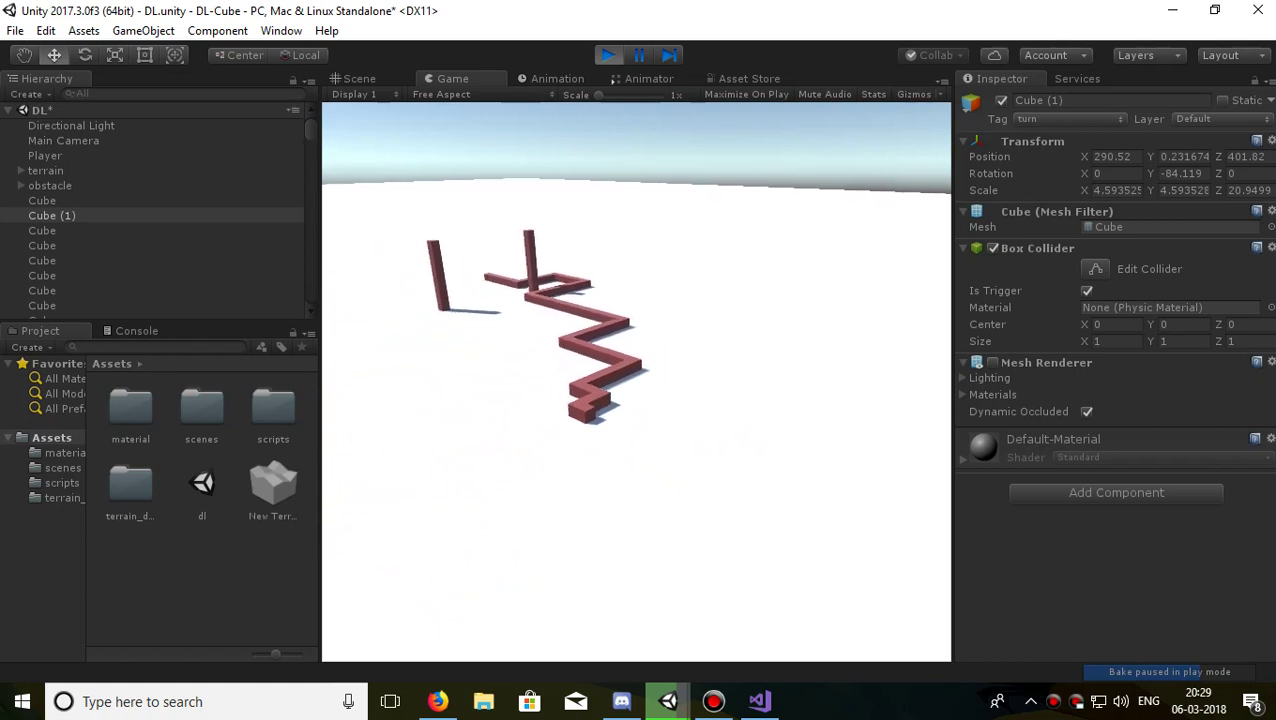
pyautogui.hotkey('ctrl', 'p')
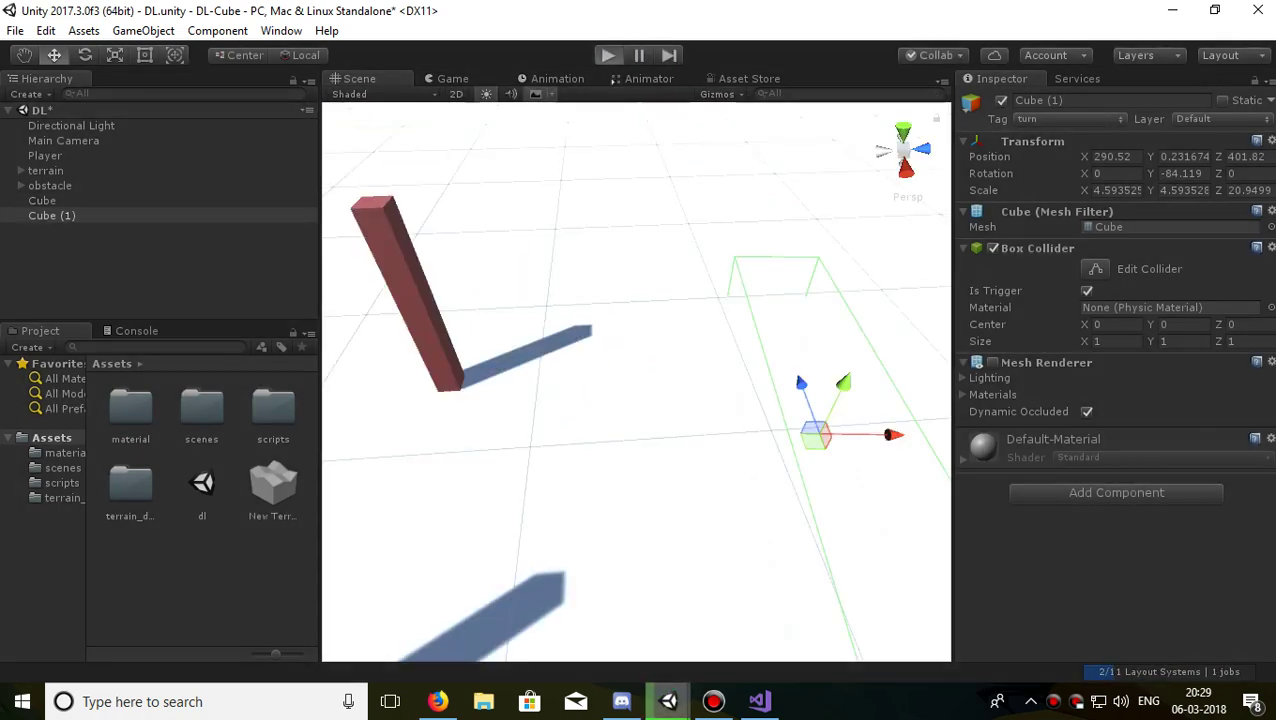
pyautogui.hotkey('ctrl', 'p')
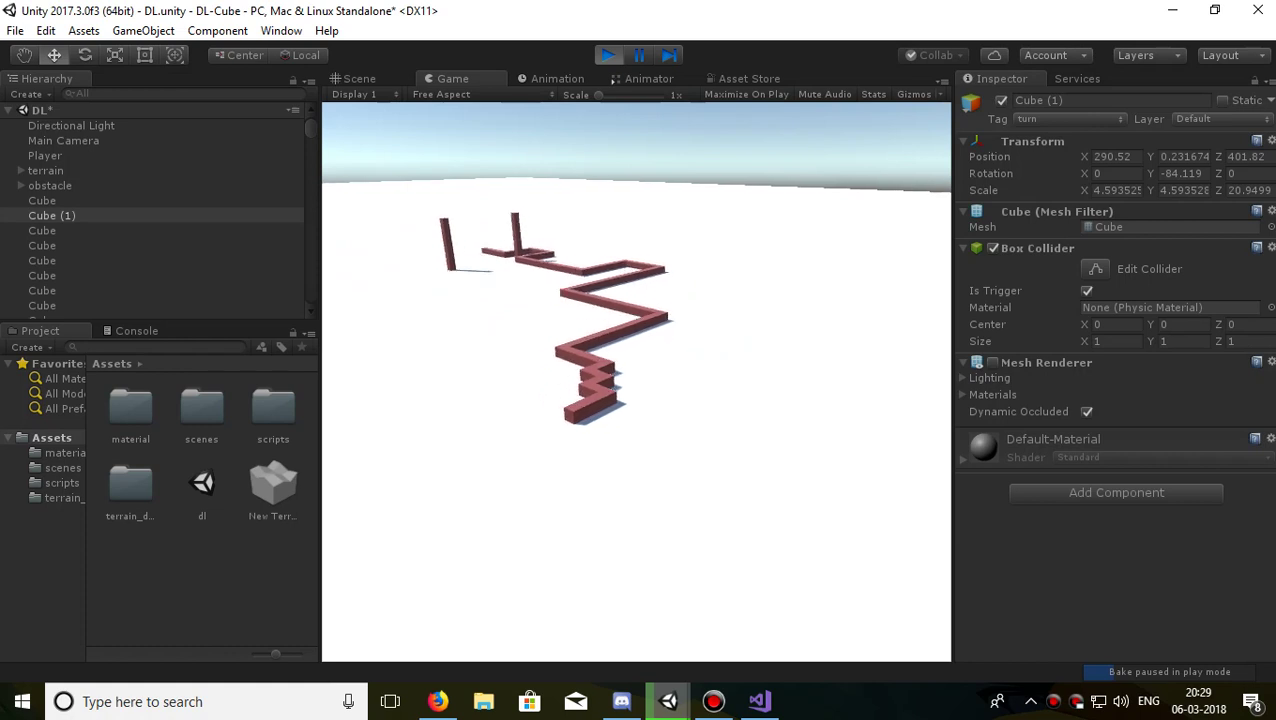
pyautogui.click(608, 55)
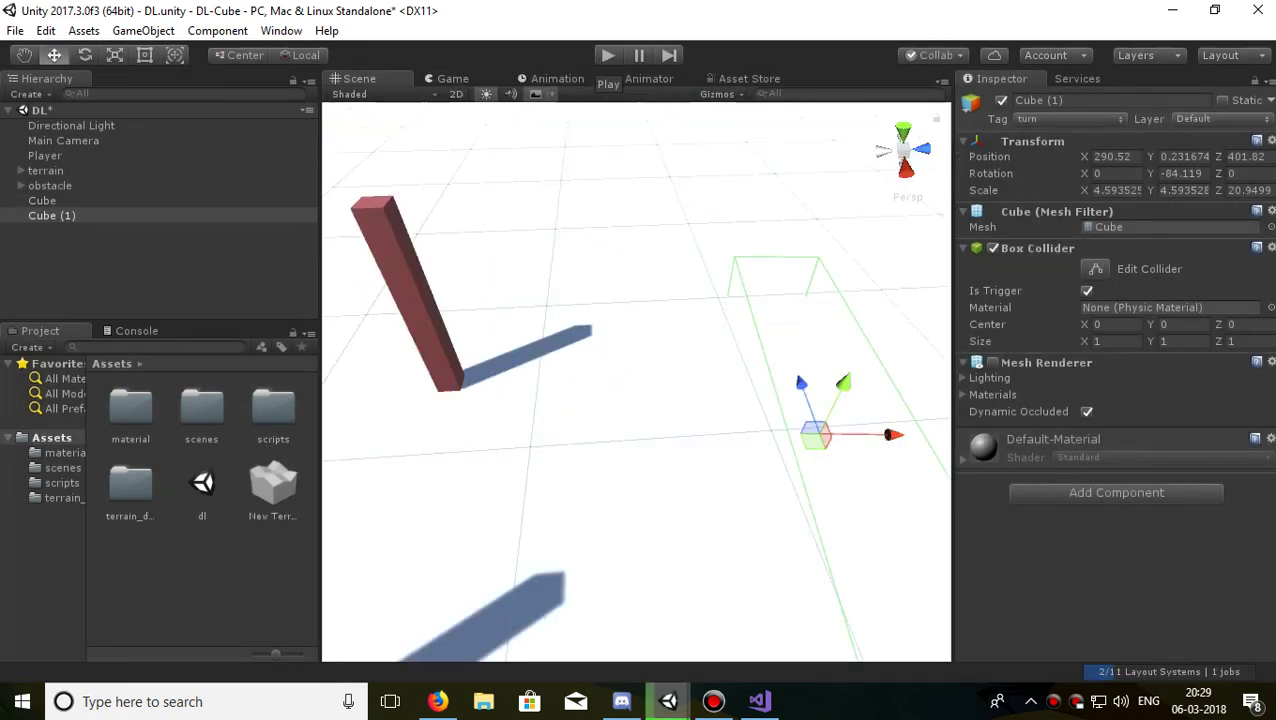